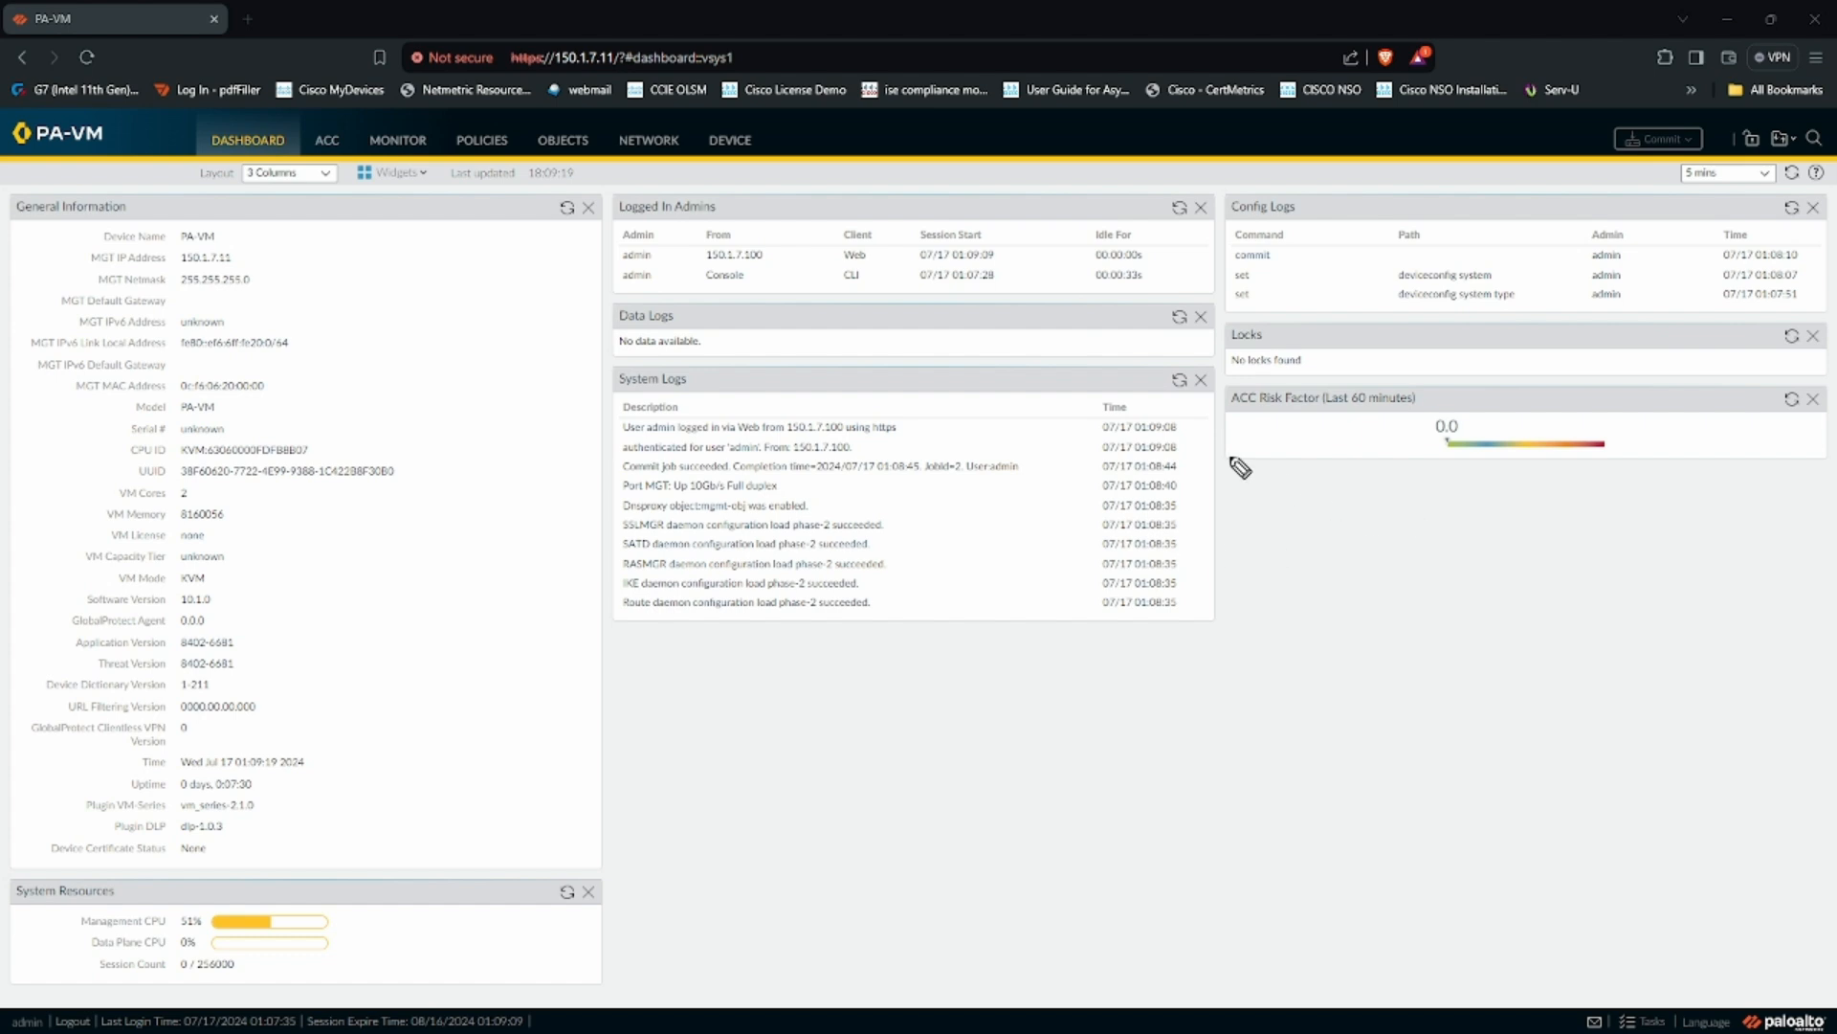
Step: Write the underlined heading "zones | policies" over the dashboard with the drawing pen
{"action": "left_click_drag", "start_coordinate": [786, 323], "coordinate": [810, 347]}
{"action": "mouse_move", "coordinate": [828, 332]}
{"action": "left_mouse_down"}
{"action": "mouse_move", "coordinate": [905, 342]}
{"action": "mouse_move", "coordinate": [914, 373]}
{"action": "mouse_move", "coordinate": [966, 319]}
{"action": "mouse_move", "coordinate": [1077, 333]}
{"action": "left_mouse_up"}
{"action": "left_click_drag", "start_coordinate": [794, 359], "coordinate": [1122, 356]}
Step: Sketch a firewall box with a link on each side and mark one interface as "zone"
{"action": "mouse_move", "coordinate": [978, 608]}
{"action": "left_mouse_down"}
{"action": "mouse_move", "coordinate": [957, 746]}
{"action": "mouse_move", "coordinate": [1156, 777]}
{"action": "mouse_move", "coordinate": [971, 735]}
{"action": "left_mouse_up"}
{"action": "left_click_drag", "start_coordinate": [708, 660], "coordinate": [928, 675]}
{"action": "left_click_drag", "start_coordinate": [1136, 677], "coordinate": [1373, 692]}
{"action": "mouse_move", "coordinate": [920, 683]}
{"action": "left_mouse_down"}
{"action": "mouse_move", "coordinate": [973, 677]}
{"action": "mouse_move", "coordinate": [890, 671]}
{"action": "mouse_move", "coordinate": [924, 629]}
{"action": "mouse_move", "coordinate": [873, 606]}
{"action": "mouse_move", "coordinate": [883, 590]}
{"action": "left_mouse_up"}
{"action": "mouse_move", "coordinate": [895, 587]}
{"action": "left_mouse_down"}
{"action": "mouse_move", "coordinate": [950, 574]}
{"action": "mouse_move", "coordinate": [947, 601]}
{"action": "left_mouse_up"}
{"action": "left_click_drag", "start_coordinate": [873, 622], "coordinate": [952, 610]}
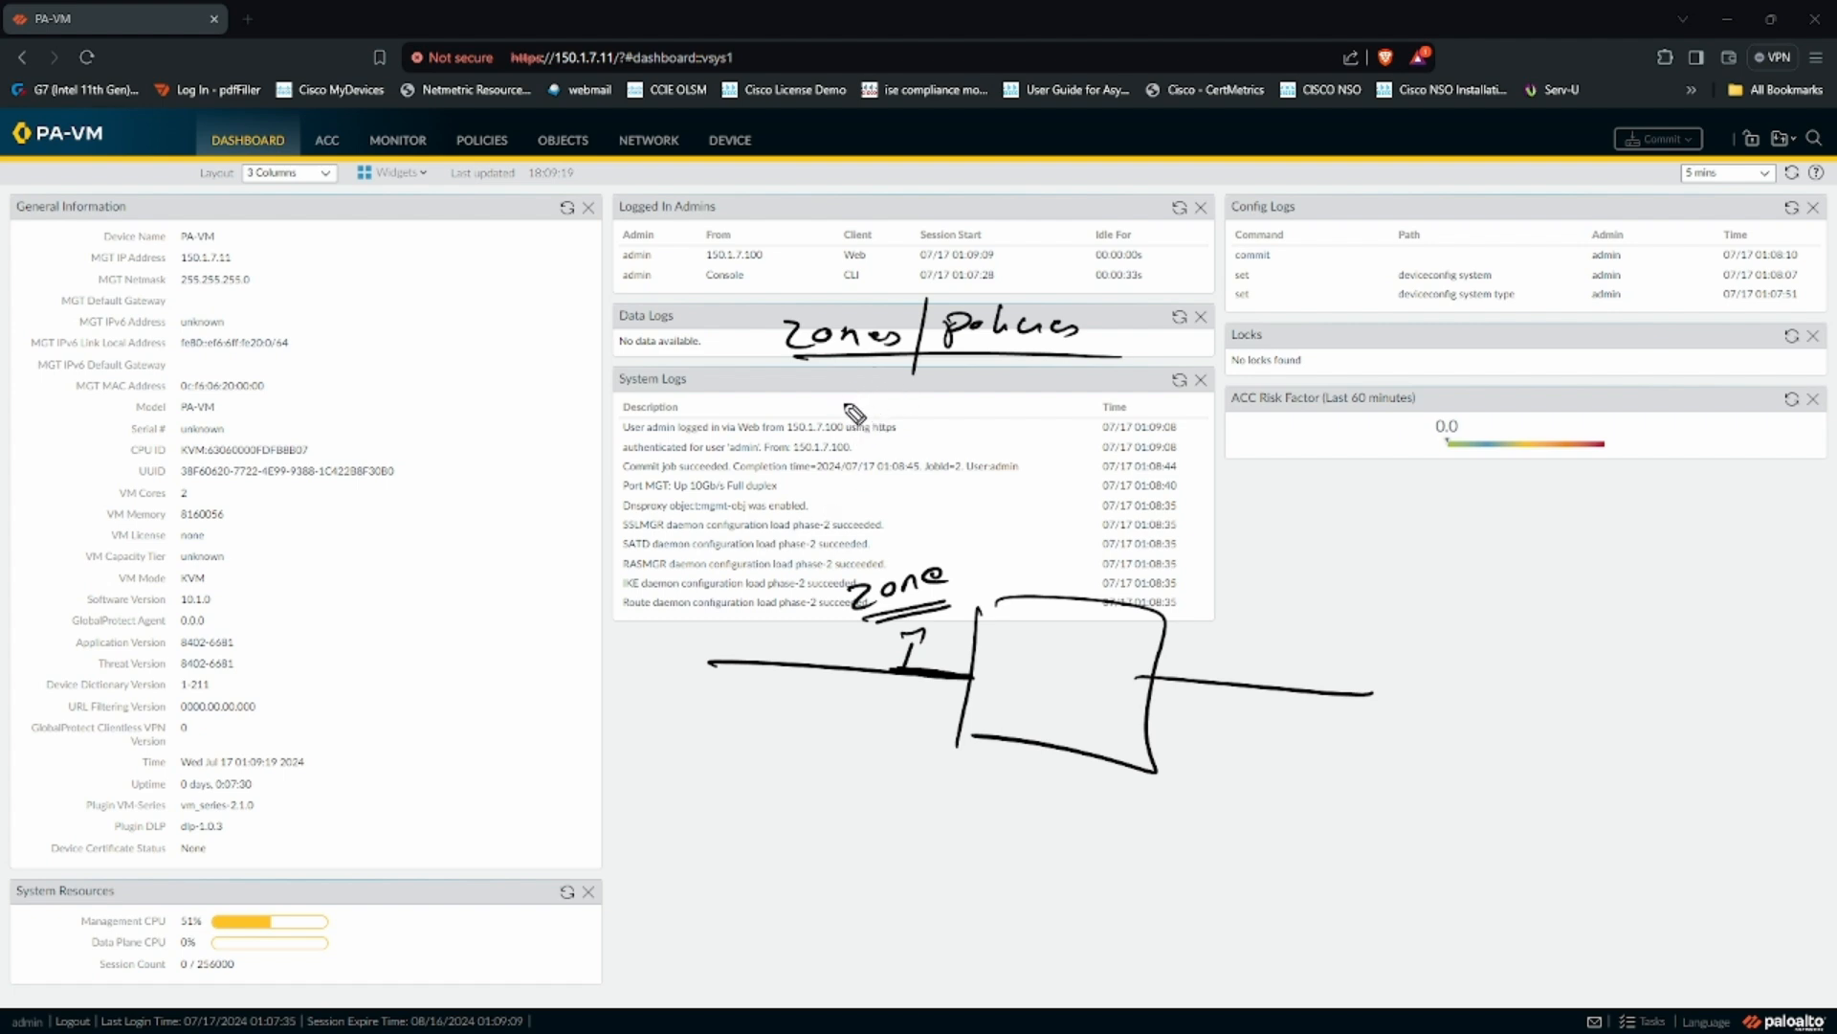
Step: List the zone types L2, L3, virtual wire and tap under the zones heading, underlining virtual wire
{"action": "mouse_move", "coordinate": [836, 370]}
{"action": "left_mouse_down"}
{"action": "mouse_move", "coordinate": [866, 402]}
{"action": "mouse_move", "coordinate": [917, 405]}
{"action": "left_mouse_up"}
{"action": "mouse_move", "coordinate": [839, 410]}
{"action": "left_mouse_down"}
{"action": "mouse_move", "coordinate": [885, 447]}
{"action": "mouse_move", "coordinate": [872, 458]}
{"action": "left_mouse_up"}
{"action": "mouse_move", "coordinate": [894, 433]}
{"action": "left_mouse_down"}
{"action": "mouse_move", "coordinate": [914, 462]}
{"action": "mouse_move", "coordinate": [860, 487]}
{"action": "left_mouse_up"}
{"action": "mouse_move", "coordinate": [859, 479]}
{"action": "left_mouse_down"}
{"action": "mouse_move", "coordinate": [860, 495]}
{"action": "mouse_move", "coordinate": [940, 498]}
{"action": "mouse_move", "coordinate": [1115, 487]}
{"action": "left_mouse_up"}
{"action": "left_click_drag", "start_coordinate": [937, 506], "coordinate": [1070, 505]}
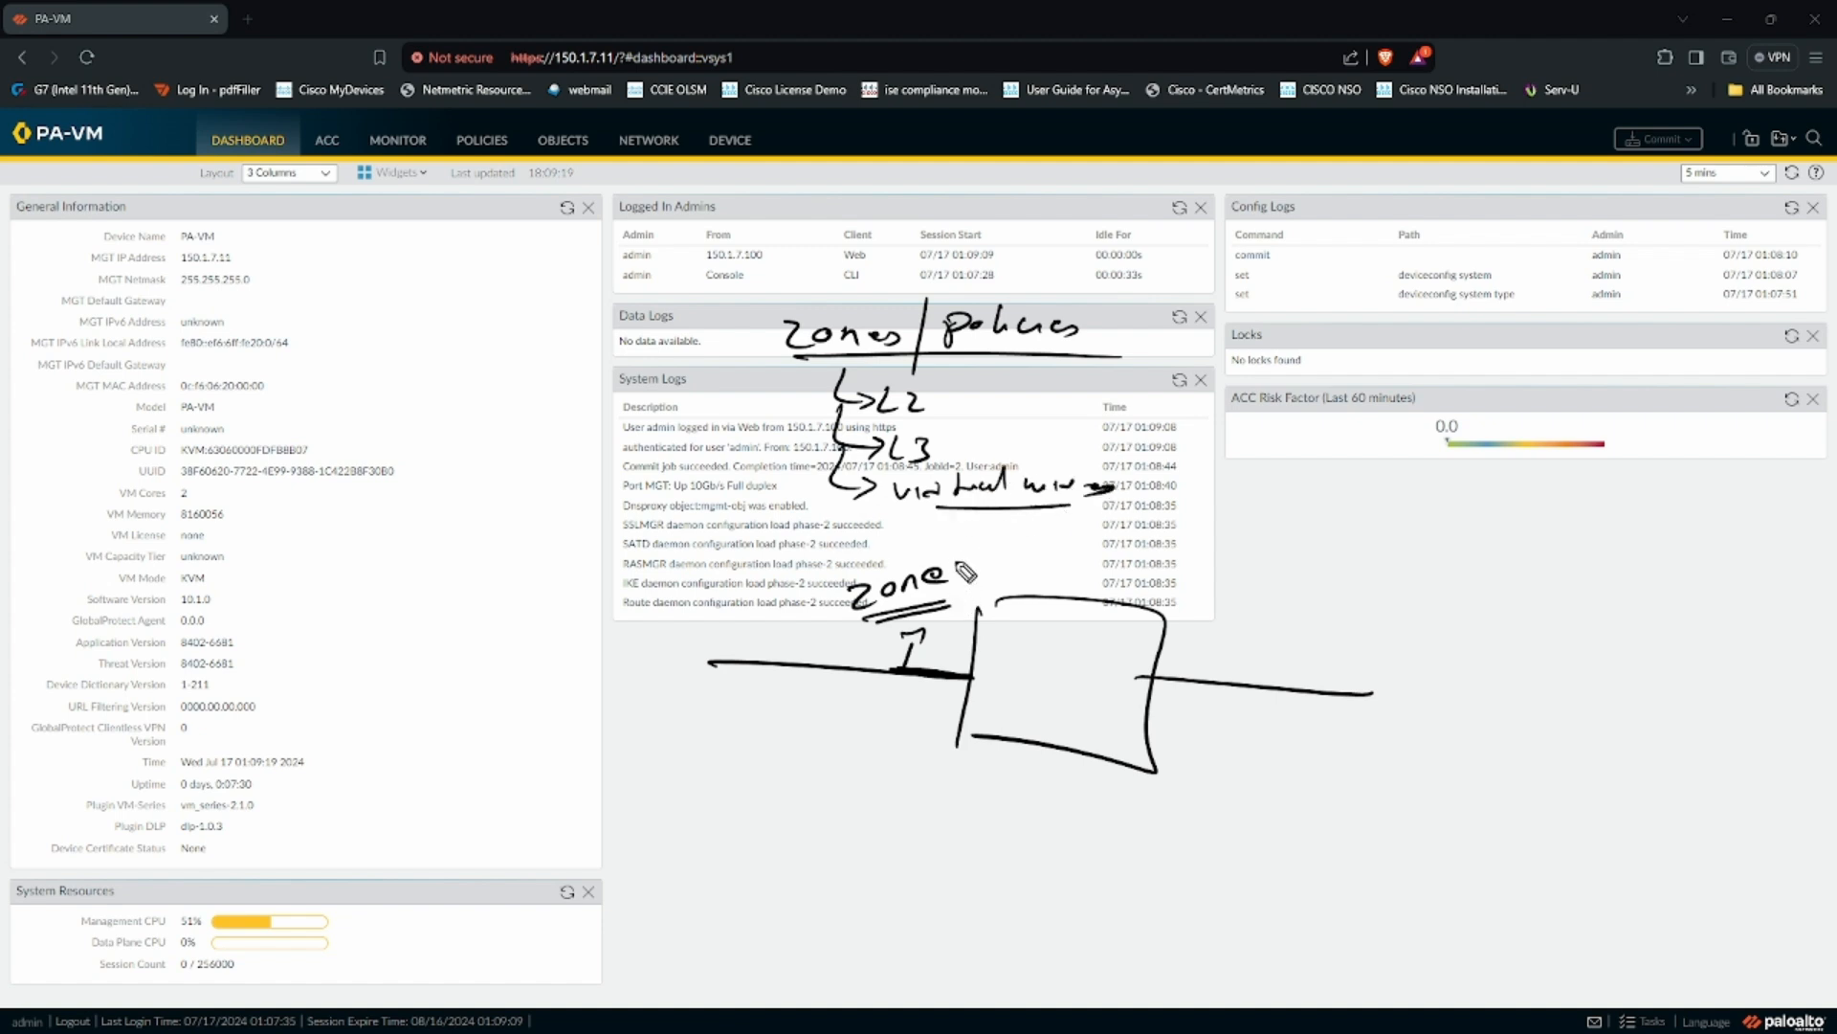
{"action": "mouse_move", "coordinate": [829, 505]}
{"action": "left_mouse_down"}
{"action": "mouse_move", "coordinate": [854, 538]}
{"action": "mouse_move", "coordinate": [957, 551]}
{"action": "left_mouse_up"}
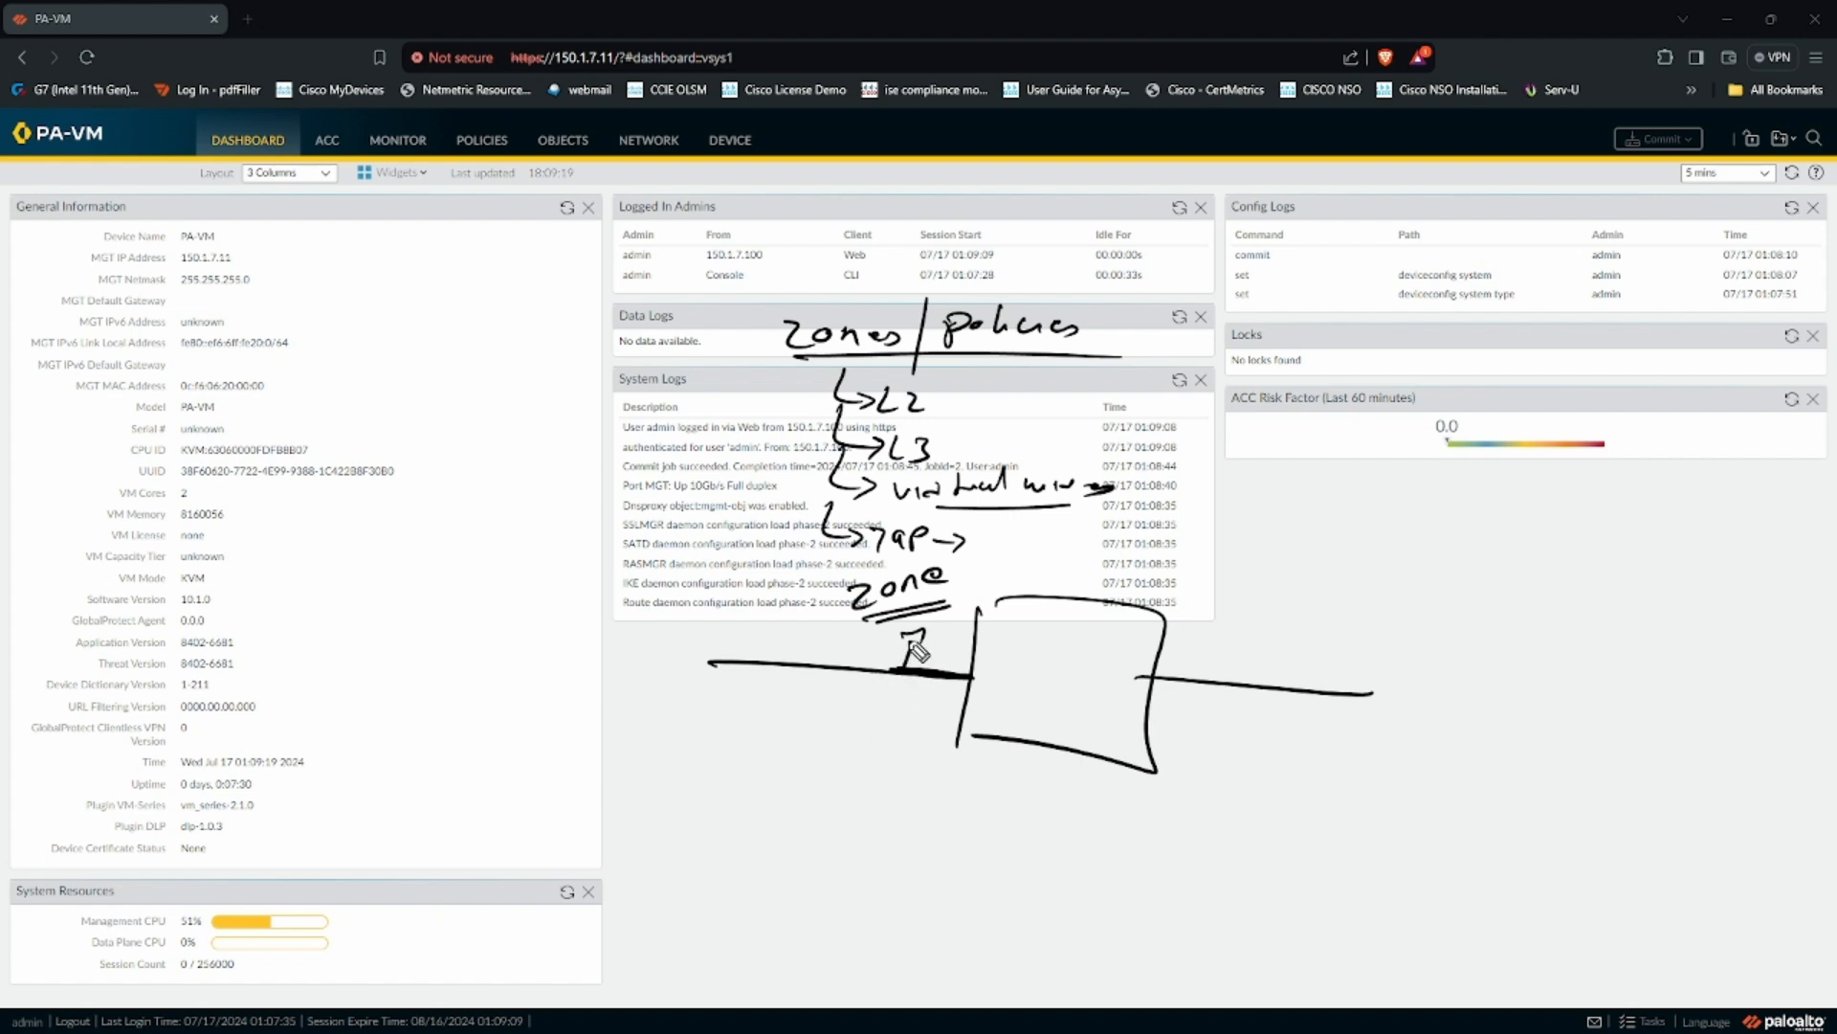
Step: Box the zone label and draw an arrow from L2 to the policies heading
{"action": "mouse_move", "coordinate": [842, 587]}
{"action": "left_mouse_down"}
{"action": "mouse_move", "coordinate": [968, 624]}
{"action": "mouse_move", "coordinate": [825, 565]}
{"action": "mouse_move", "coordinate": [826, 639]}
{"action": "left_mouse_up"}
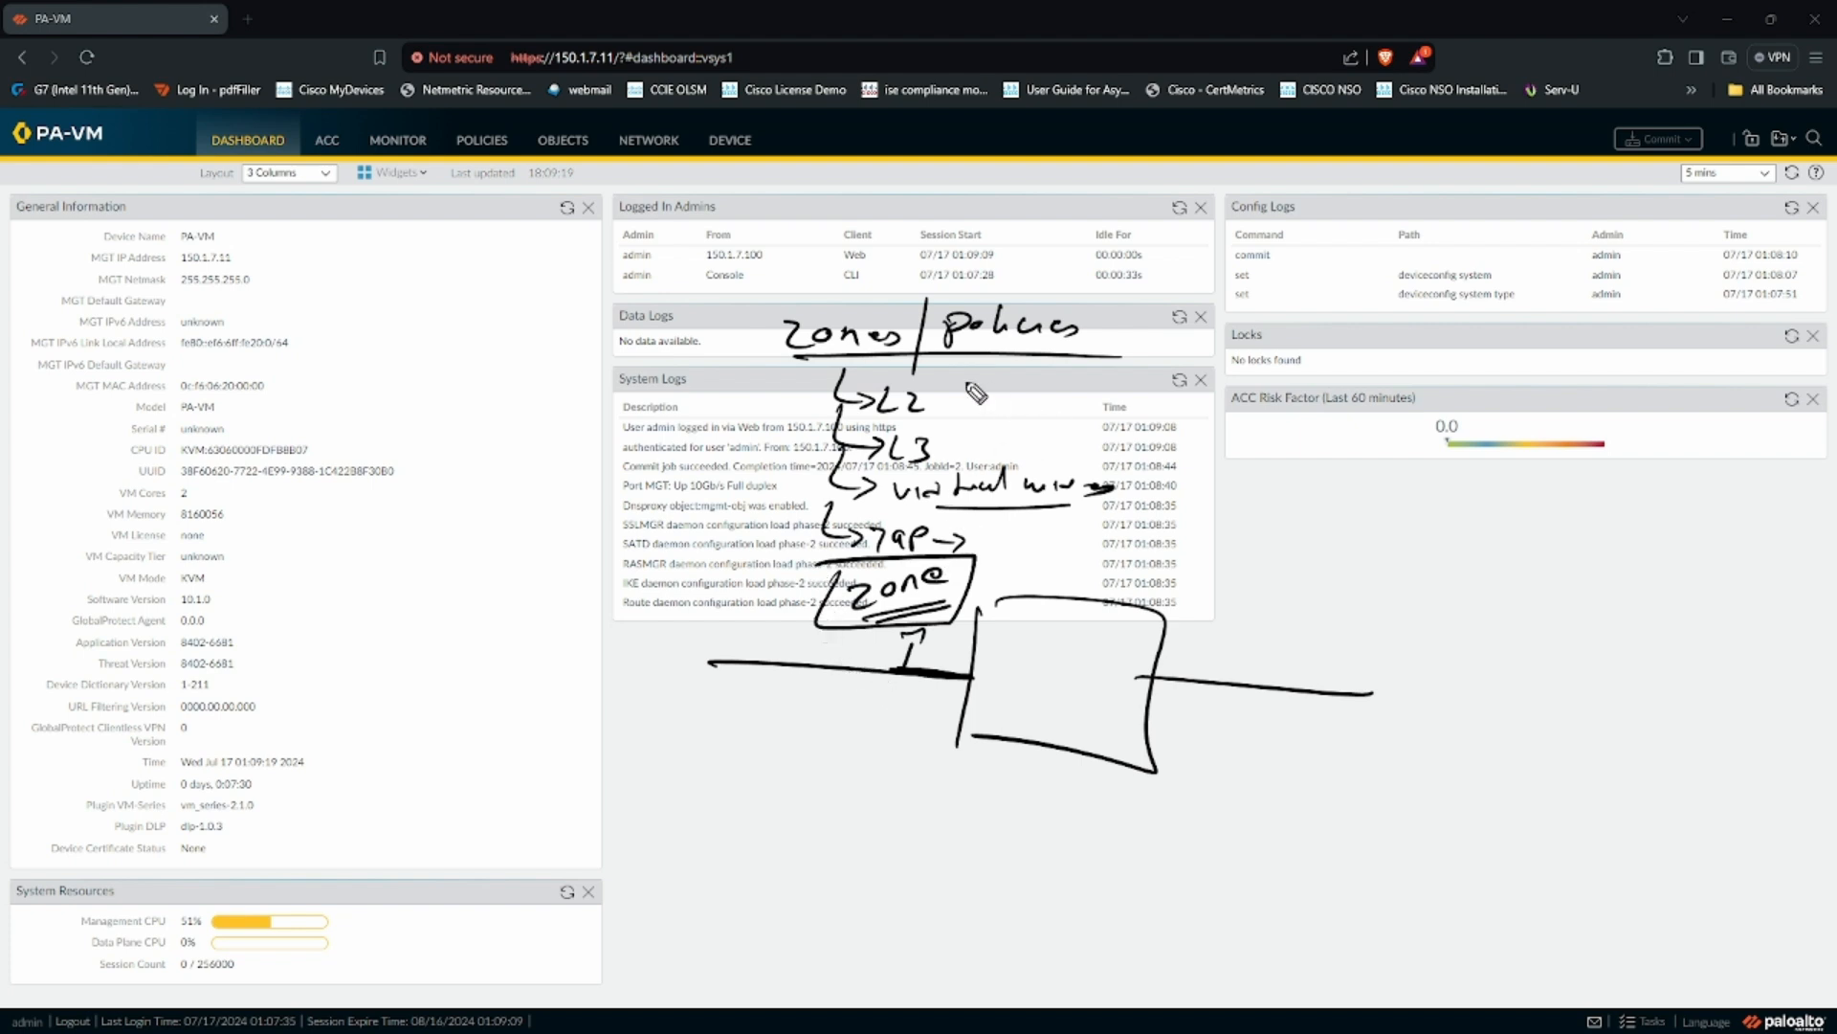
{"action": "mouse_move", "coordinate": [942, 406]}
{"action": "left_mouse_down"}
{"action": "mouse_move", "coordinate": [1022, 368]}
{"action": "mouse_move", "coordinate": [1040, 381]}
{"action": "left_mouse_up"}
Step: Label the firewall's two links "inside" and "outside" and underline both labels
{"action": "left_click_drag", "start_coordinate": [815, 701], "coordinate": [933, 713]}
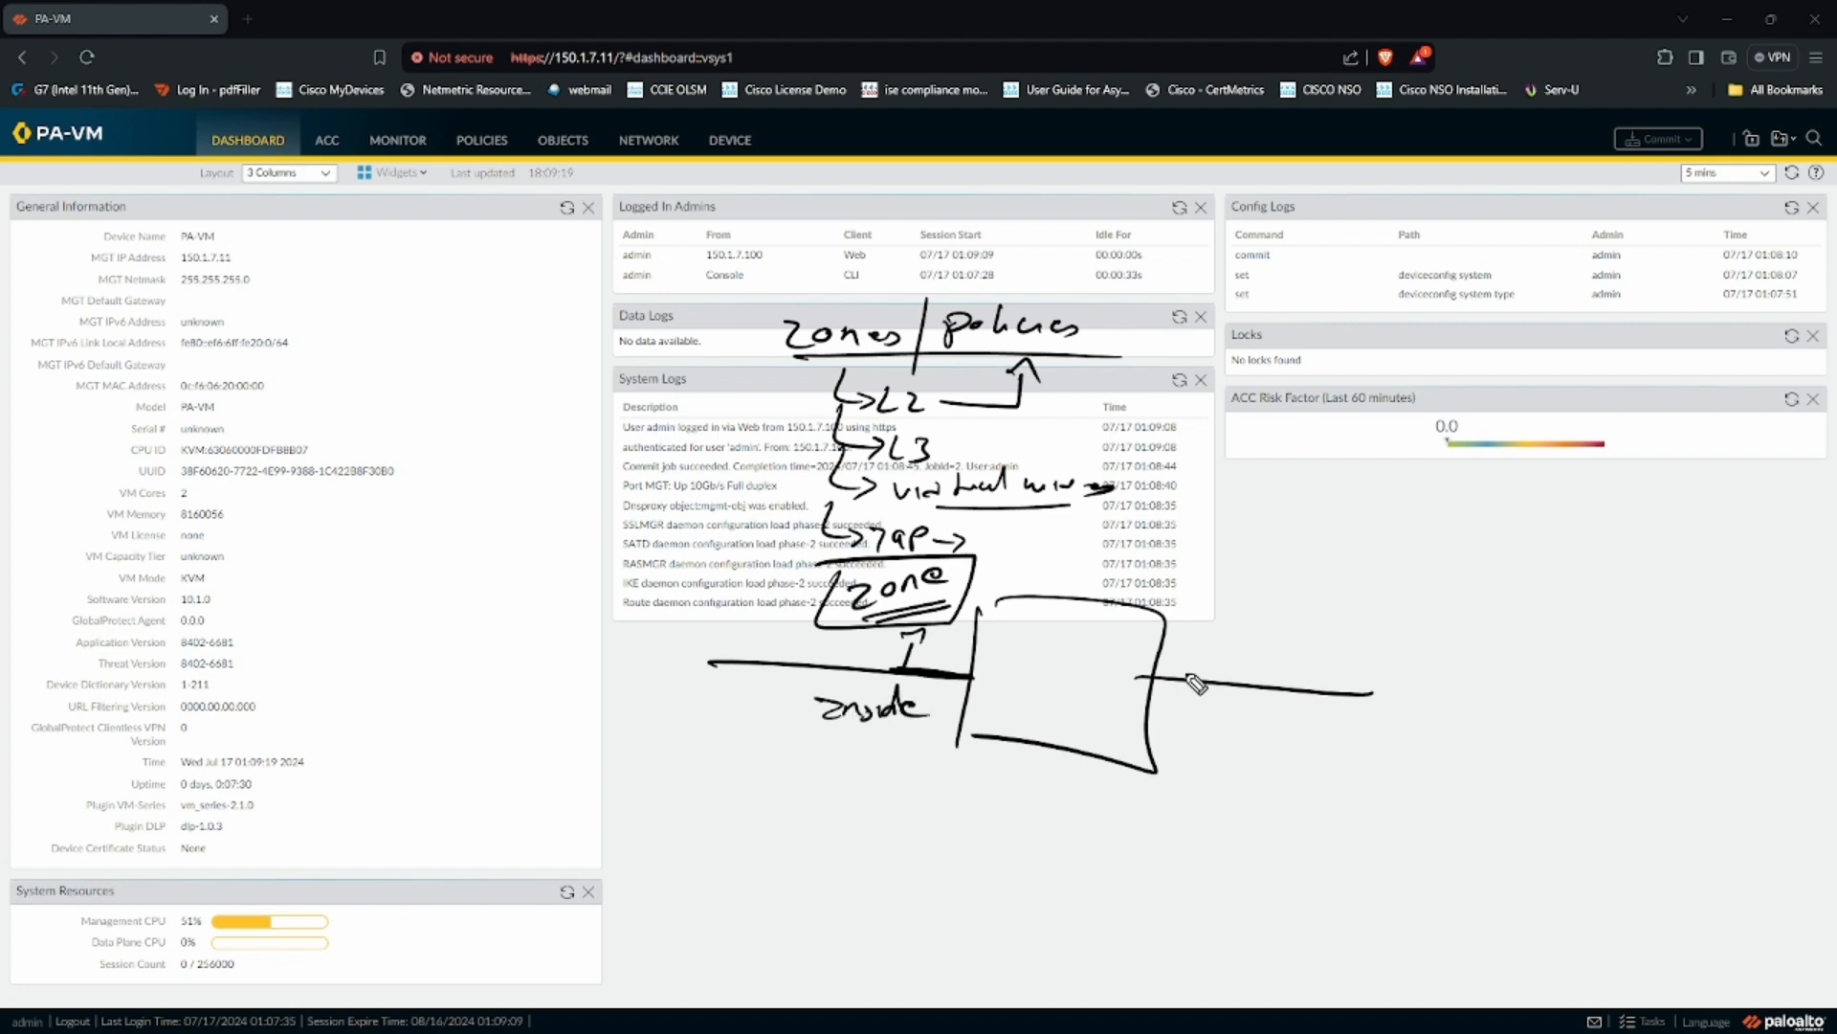
{"action": "left_click_drag", "start_coordinate": [1156, 715], "coordinate": [1293, 733]}
{"action": "left_click_drag", "start_coordinate": [833, 739], "coordinate": [922, 738]}
{"action": "left_click_drag", "start_coordinate": [1201, 757], "coordinate": [1306, 761]}
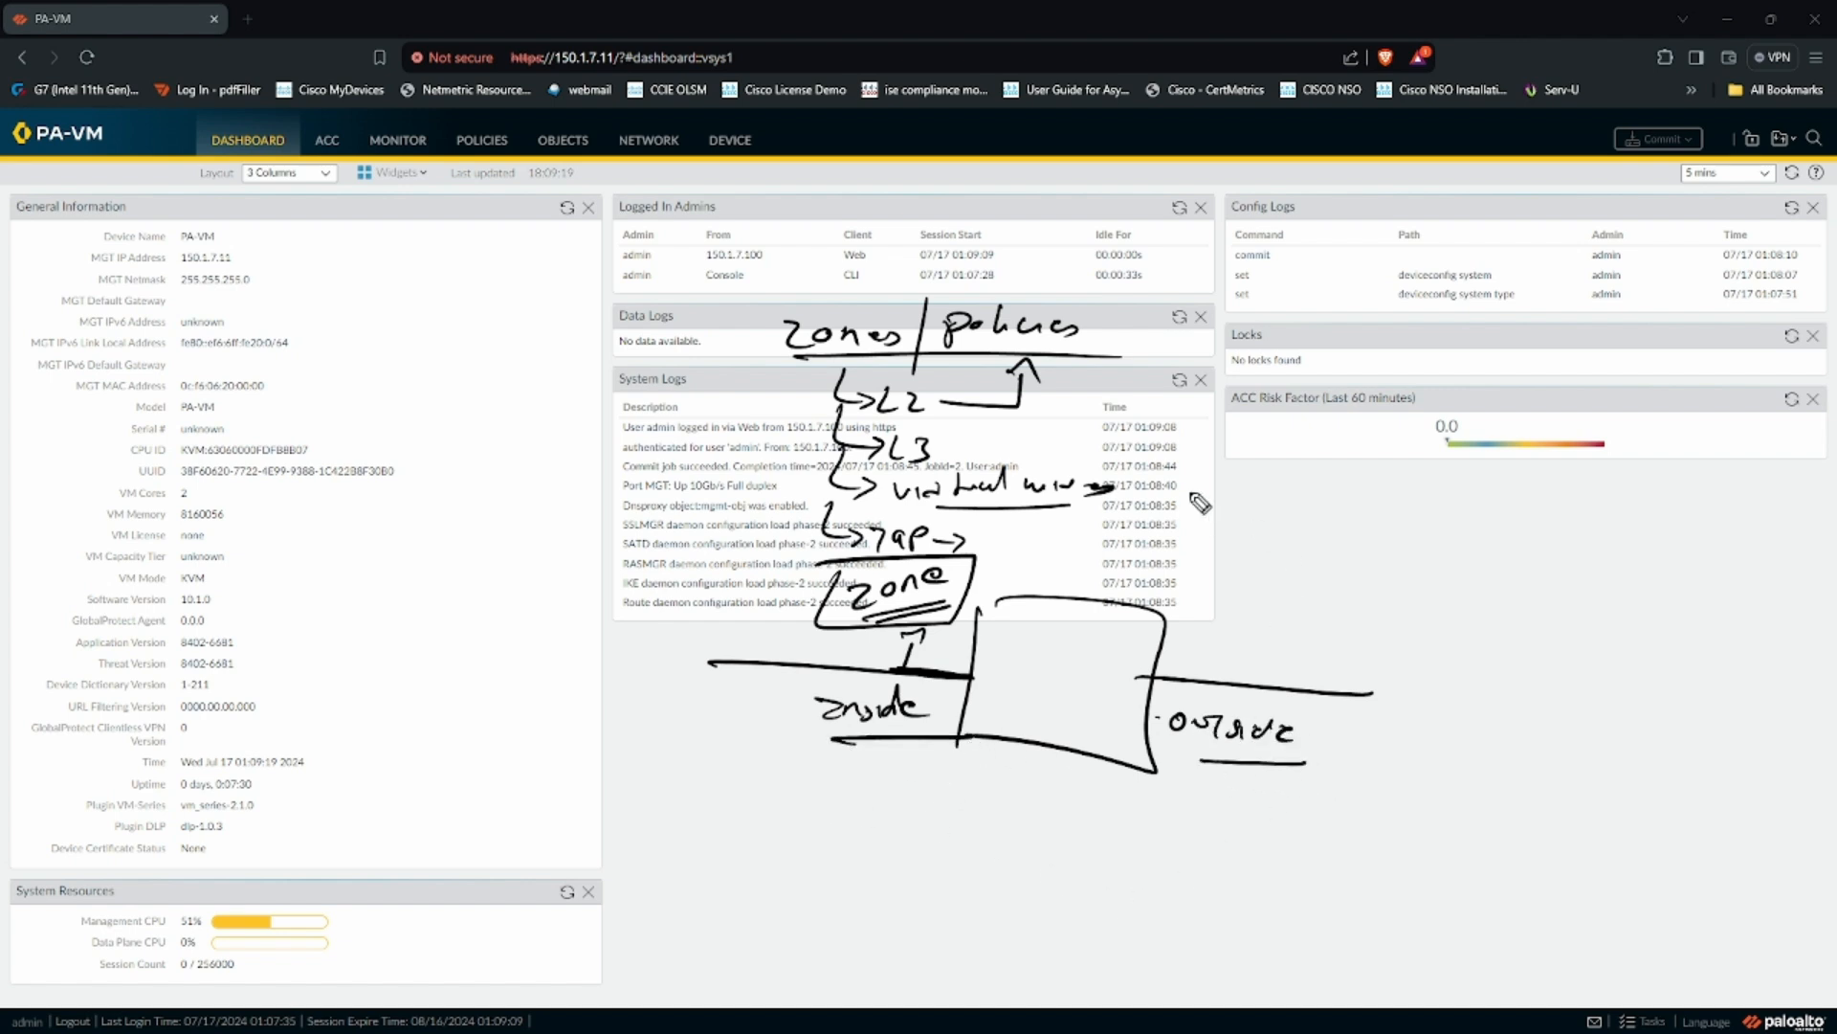
Step: Write a sample policy beside the policies heading: inside, outside, app, http/https, and an allow or deny action
{"action": "left_click_drag", "start_coordinate": [1034, 316], "coordinate": [1060, 287]}
{"action": "left_click_drag", "start_coordinate": [1047, 286], "coordinate": [1110, 263]}
{"action": "left_click_drag", "start_coordinate": [1100, 264], "coordinate": [1109, 278]}
{"action": "mouse_move", "coordinate": [1114, 281]}
{"action": "left_mouse_down"}
{"action": "mouse_move", "coordinate": [1209, 298]}
{"action": "mouse_move", "coordinate": [1278, 270]}
{"action": "mouse_move", "coordinate": [1338, 276]}
{"action": "mouse_move", "coordinate": [1360, 251]}
{"action": "mouse_move", "coordinate": [1393, 258]}
{"action": "mouse_move", "coordinate": [1366, 304]}
{"action": "mouse_move", "coordinate": [1566, 258]}
{"action": "mouse_move", "coordinate": [1520, 292]}
{"action": "mouse_move", "coordinate": [1550, 302]}
{"action": "left_mouse_up"}
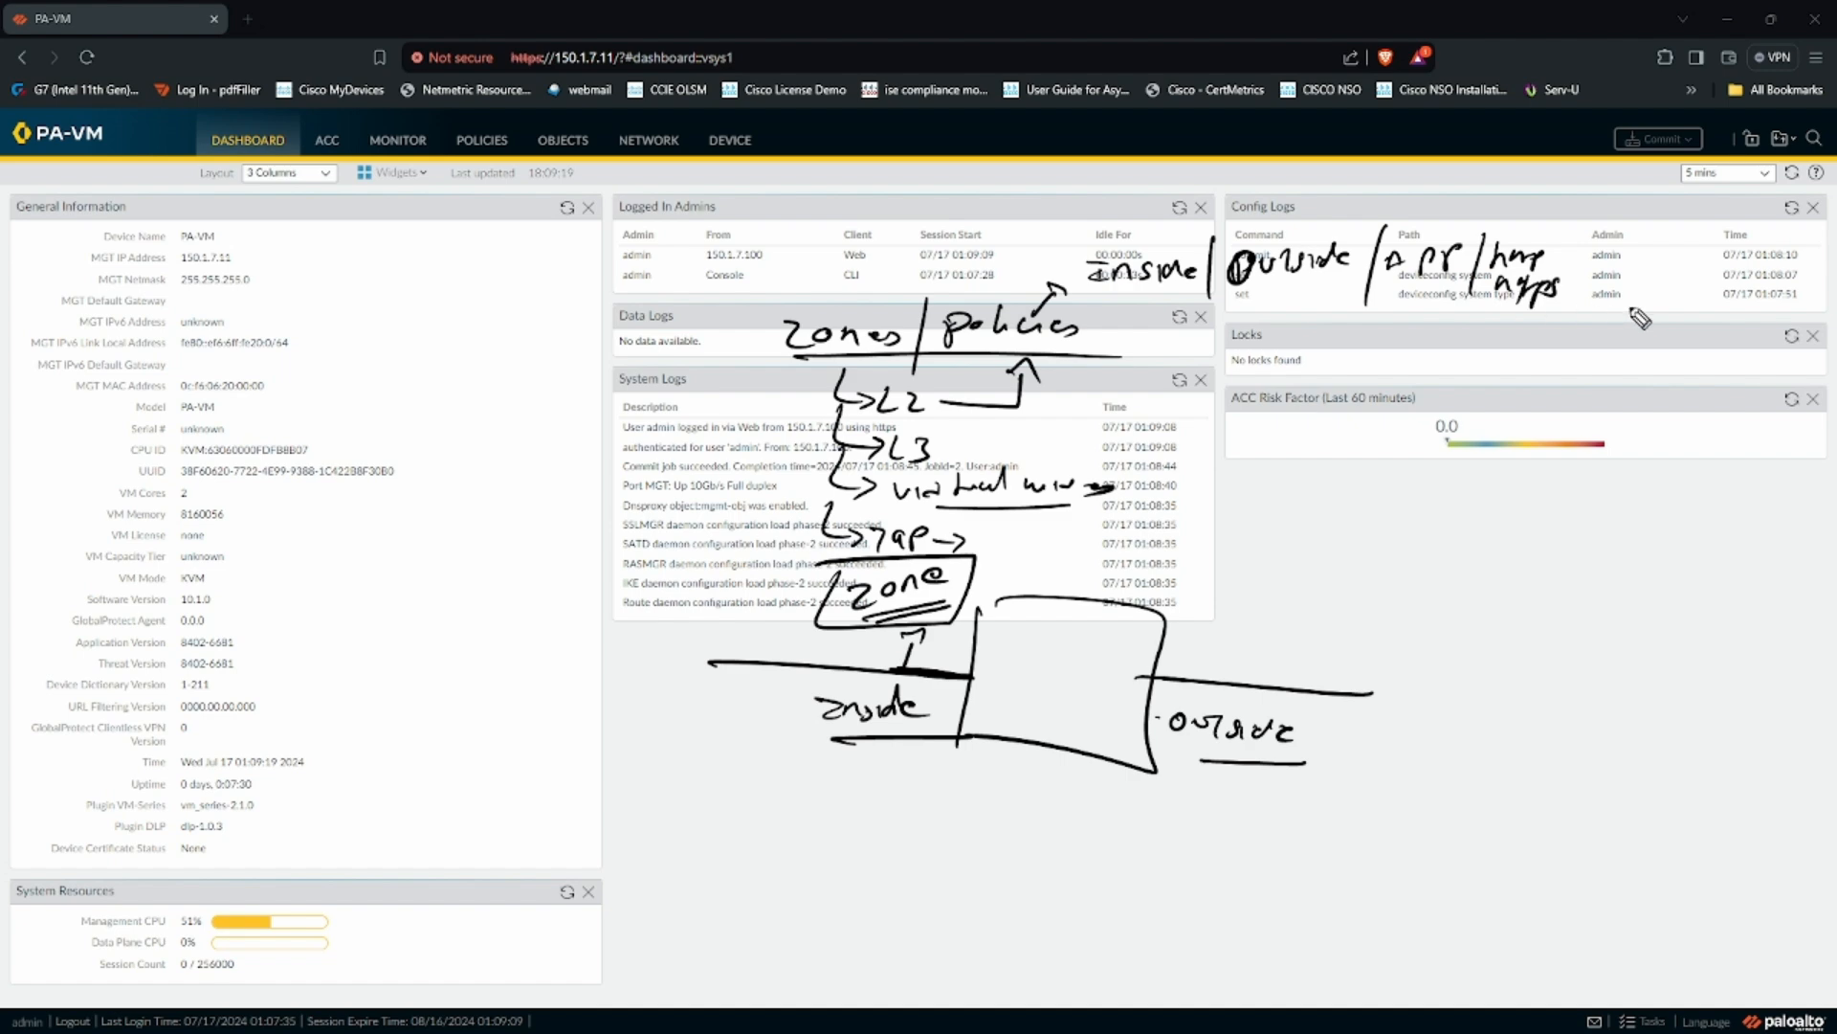
{"action": "left_click_drag", "start_coordinate": [1588, 236], "coordinate": [1568, 314]}
{"action": "mouse_move", "coordinate": [1592, 287]}
{"action": "left_mouse_down"}
{"action": "mouse_move", "coordinate": [1608, 260]}
{"action": "mouse_move", "coordinate": [1646, 283]}
{"action": "left_mouse_up"}
{"action": "mouse_move", "coordinate": [1647, 259]}
{"action": "left_mouse_down"}
{"action": "mouse_move", "coordinate": [1670, 277]}
{"action": "mouse_move", "coordinate": [1638, 326]}
{"action": "mouse_move", "coordinate": [1693, 306]}
{"action": "left_mouse_up"}
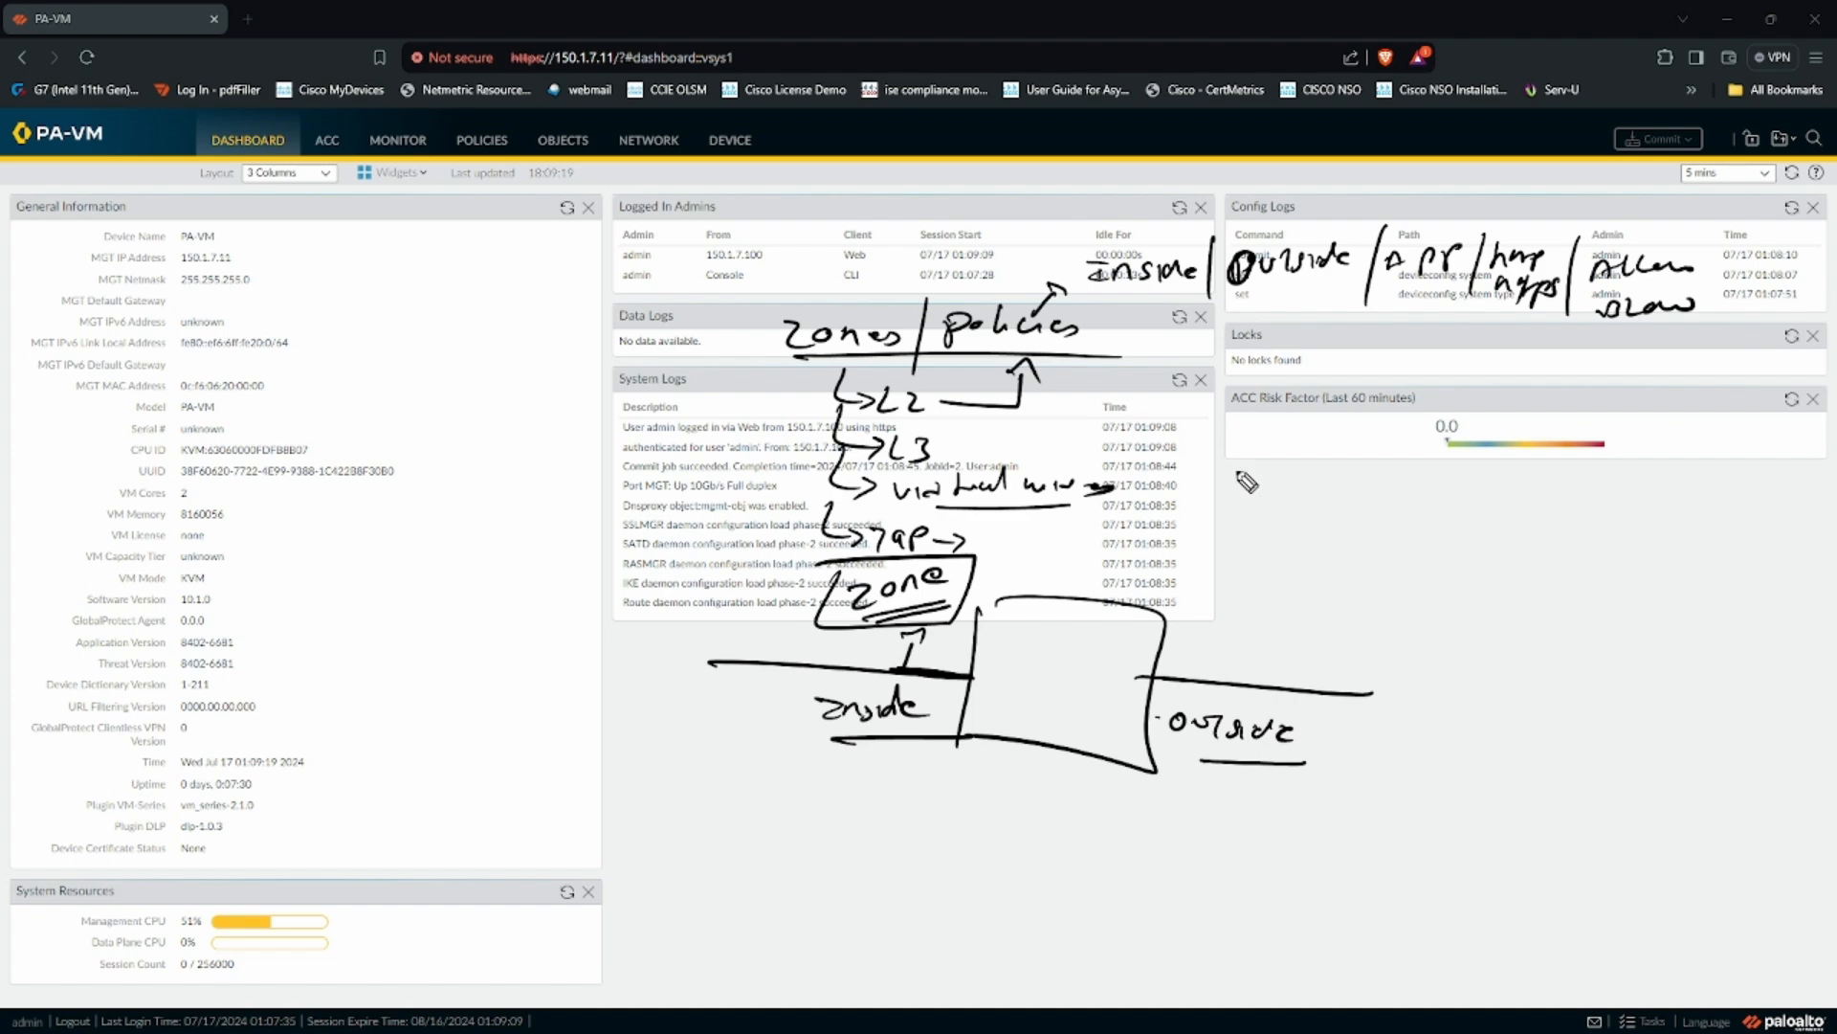
Step: Underline the sample policy's fields, box the allow action, and add a tick and a cross to the two actions
{"action": "mouse_move", "coordinate": [1096, 298]}
{"action": "left_mouse_down"}
{"action": "mouse_move", "coordinate": [1429, 302]}
{"action": "mouse_move", "coordinate": [1528, 324]}
{"action": "mouse_move", "coordinate": [1717, 293]}
{"action": "mouse_move", "coordinate": [1592, 272]}
{"action": "left_mouse_up"}
{"action": "mouse_move", "coordinate": [1718, 258]}
{"action": "left_mouse_down"}
{"action": "mouse_move", "coordinate": [1747, 252]}
{"action": "mouse_move", "coordinate": [1711, 307]}
{"action": "left_mouse_up"}
{"action": "left_click_drag", "start_coordinate": [1712, 299], "coordinate": [1728, 318]}
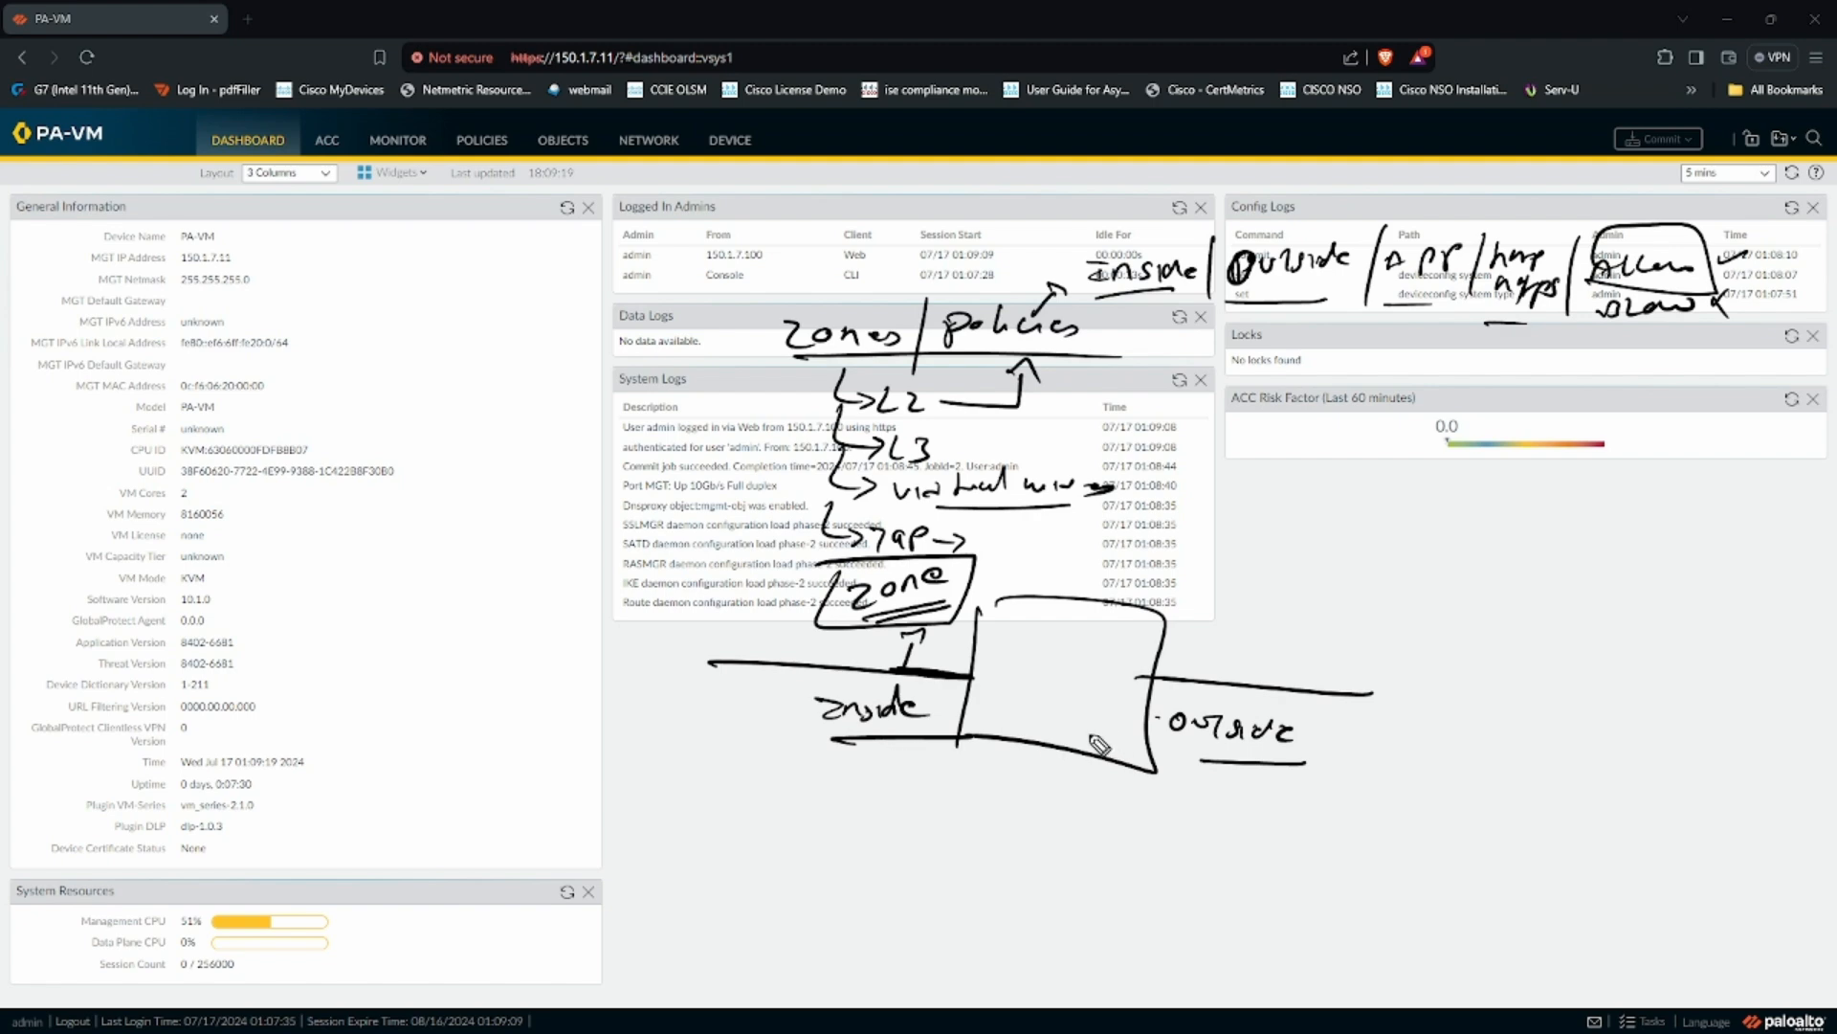
Step: Box the inside label on the firewall sketch and note L3 and L2 beside it
{"action": "left_click_drag", "start_coordinate": [815, 696], "coordinate": [852, 740]}
{"action": "left_click_drag", "start_coordinate": [748, 707], "coordinate": [745, 764]}
{"action": "left_click_drag", "start_coordinate": [755, 751], "coordinate": [778, 765]}
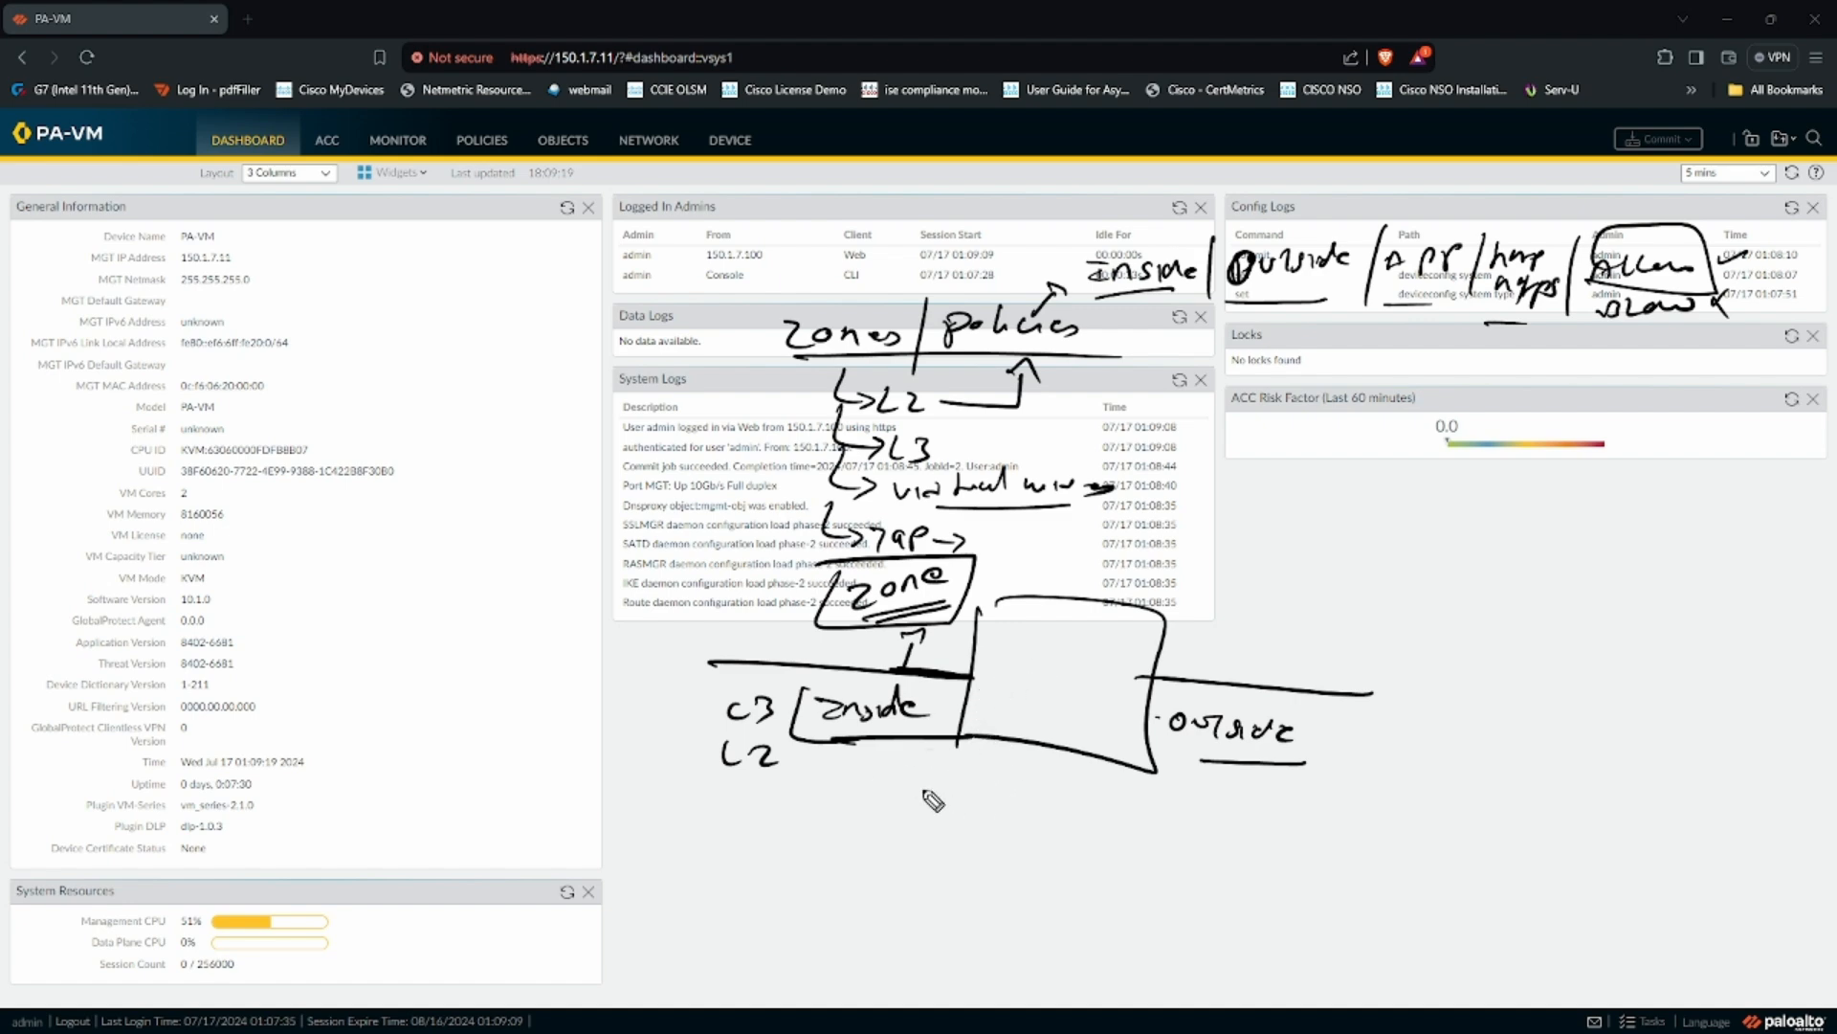
Step: Note "sub-int" and "vlan-int" with L2 below the inside zone, tick both and encircle the notes
{"action": "left_click_drag", "start_coordinate": [863, 781], "coordinate": [1013, 788]}
{"action": "left_click_drag", "start_coordinate": [861, 816], "coordinate": [981, 821]}
{"action": "mouse_move", "coordinate": [855, 841]}
{"action": "left_mouse_down"}
{"action": "mouse_move", "coordinate": [961, 869]}
{"action": "mouse_move", "coordinate": [983, 846]}
{"action": "left_mouse_up"}
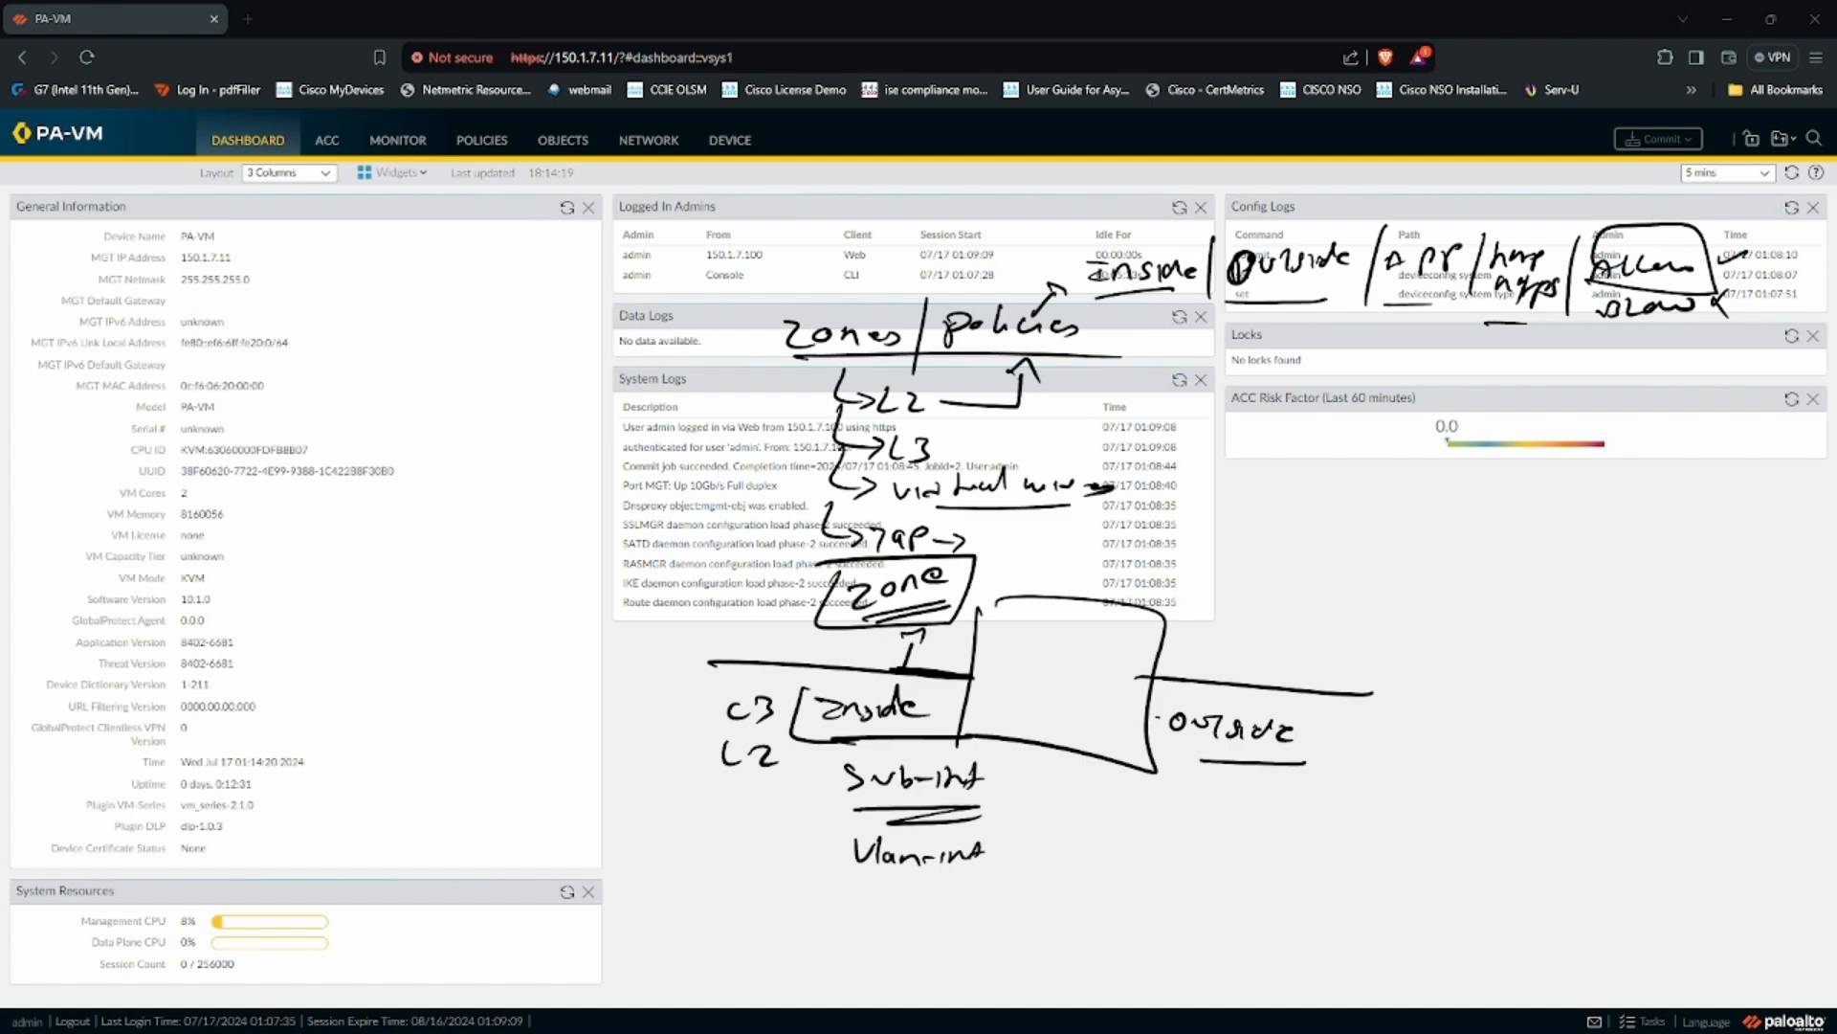
{"action": "left_click_drag", "start_coordinate": [849, 667], "coordinate": [876, 667]}
{"action": "mouse_move", "coordinate": [842, 777]}
{"action": "left_mouse_down"}
{"action": "mouse_move", "coordinate": [814, 799]}
{"action": "mouse_move", "coordinate": [828, 859]}
{"action": "mouse_move", "coordinate": [854, 841]}
{"action": "mouse_move", "coordinate": [923, 910]}
{"action": "left_mouse_up"}
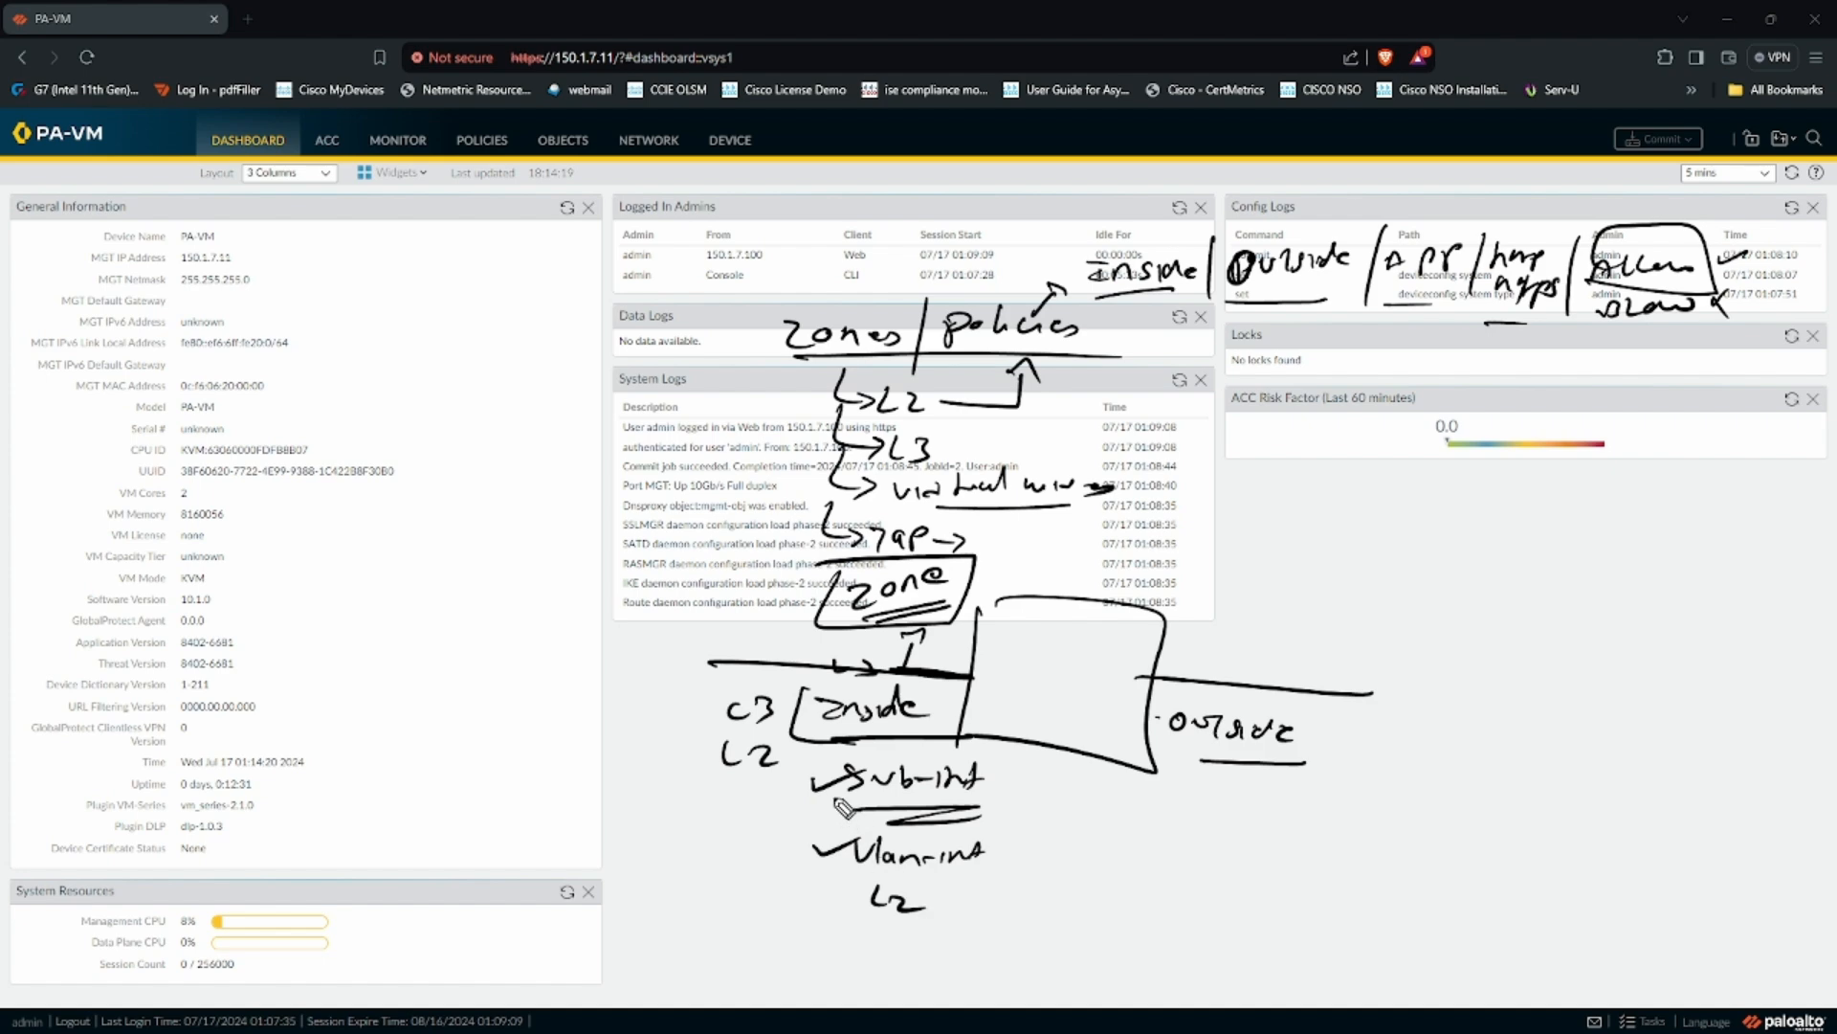
{"action": "mouse_move", "coordinate": [888, 765]}
{"action": "left_mouse_down"}
{"action": "mouse_move", "coordinate": [876, 957]}
{"action": "mouse_move", "coordinate": [1039, 790]}
{"action": "mouse_move", "coordinate": [794, 764]}
{"action": "left_mouse_up"}
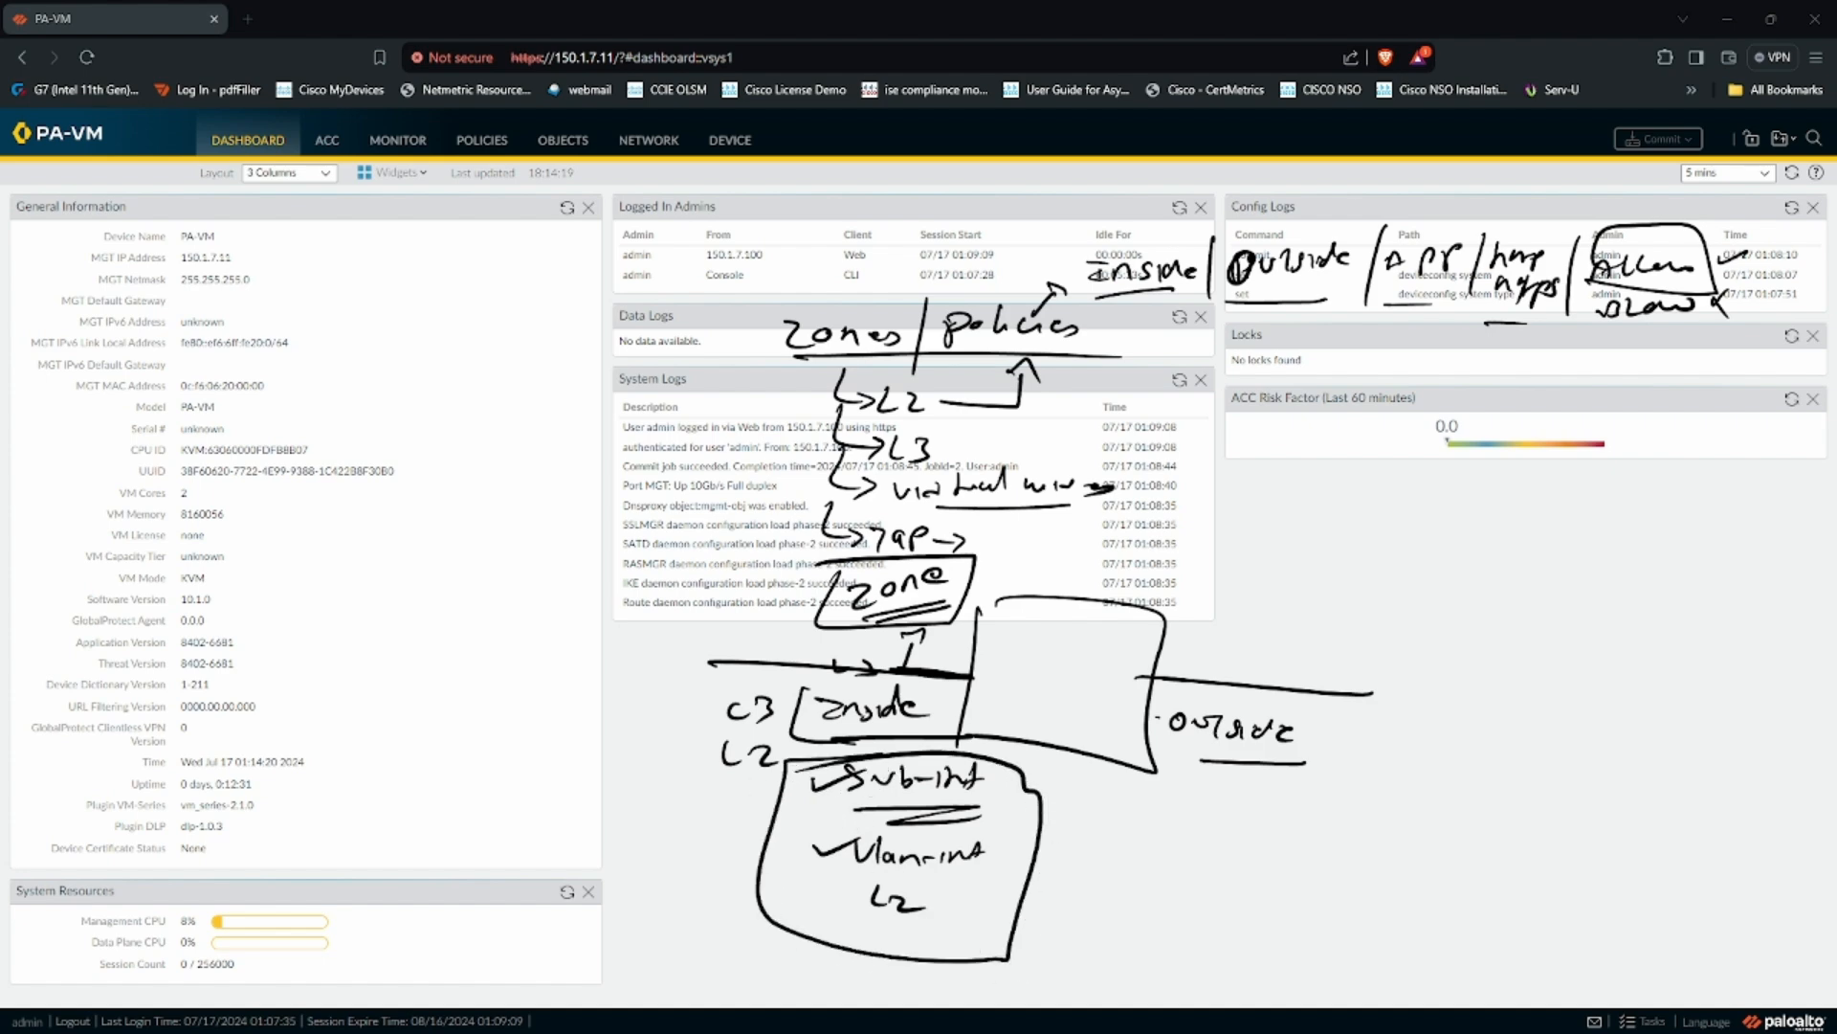
Step: Connect the encircled interface notes to the inside and outside areas and add a linked DMZ box below the firewall
{"action": "mouse_move", "coordinate": [952, 746]}
{"action": "left_mouse_down"}
{"action": "mouse_move", "coordinate": [962, 703]}
{"action": "mouse_move", "coordinate": [938, 696]}
{"action": "left_mouse_up"}
{"action": "mouse_move", "coordinate": [1032, 792]}
{"action": "left_mouse_down"}
{"action": "mouse_move", "coordinate": [1159, 787]}
{"action": "mouse_move", "coordinate": [1160, 766]}
{"action": "left_mouse_up"}
{"action": "mouse_move", "coordinate": [1162, 763]}
{"action": "left_mouse_down"}
{"action": "mouse_move", "coordinate": [1184, 783]}
{"action": "mouse_move", "coordinate": [1147, 804]}
{"action": "mouse_move", "coordinate": [1127, 883]}
{"action": "mouse_move", "coordinate": [1172, 936]}
{"action": "mouse_move", "coordinate": [1229, 943]}
{"action": "left_mouse_up"}
{"action": "mouse_move", "coordinate": [1125, 895]}
{"action": "left_mouse_down"}
{"action": "mouse_move", "coordinate": [1282, 924]}
{"action": "mouse_move", "coordinate": [1280, 965]}
{"action": "left_mouse_up"}
{"action": "left_click_drag", "start_coordinate": [1281, 964], "coordinate": [1108, 974]}
{"action": "left_click_drag", "start_coordinate": [1108, 974], "coordinate": [1120, 890]}
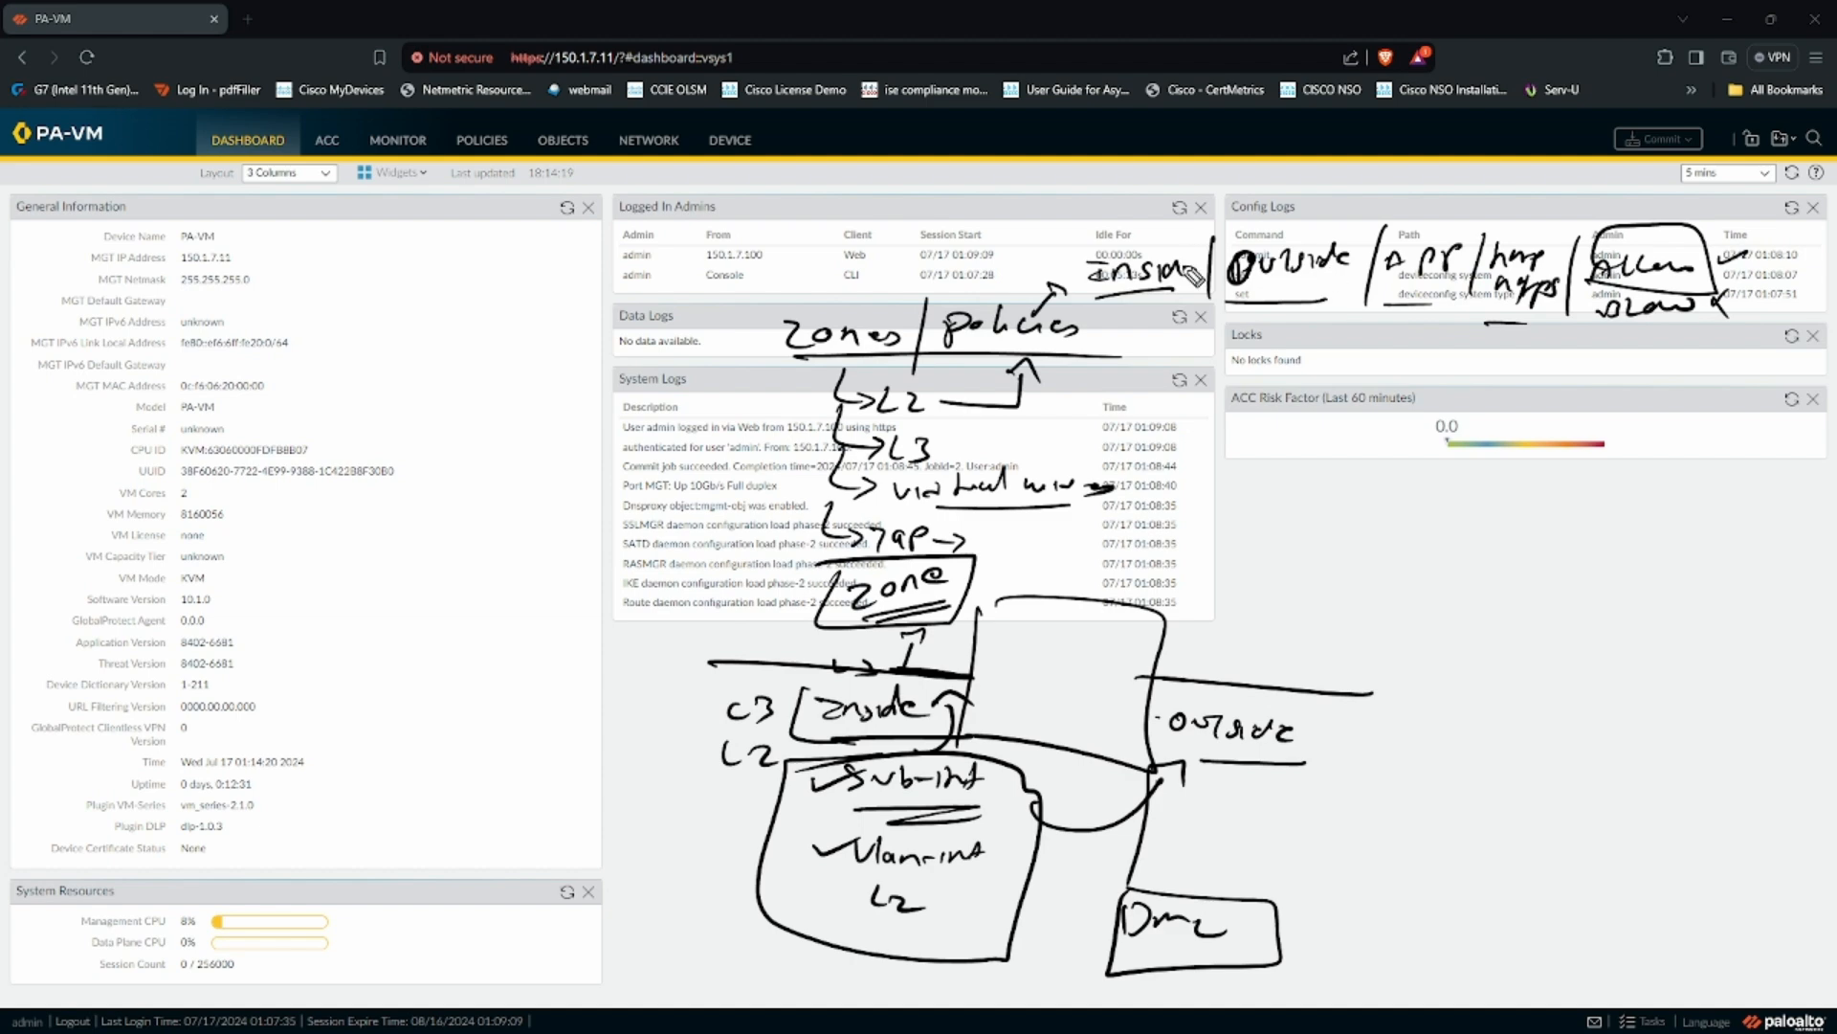
Step: Underline inside and outside in the sample policy and draw a crossed-out arrow between those zones across the firewall
{"action": "left_click_drag", "start_coordinate": [1102, 303], "coordinate": [1342, 305]}
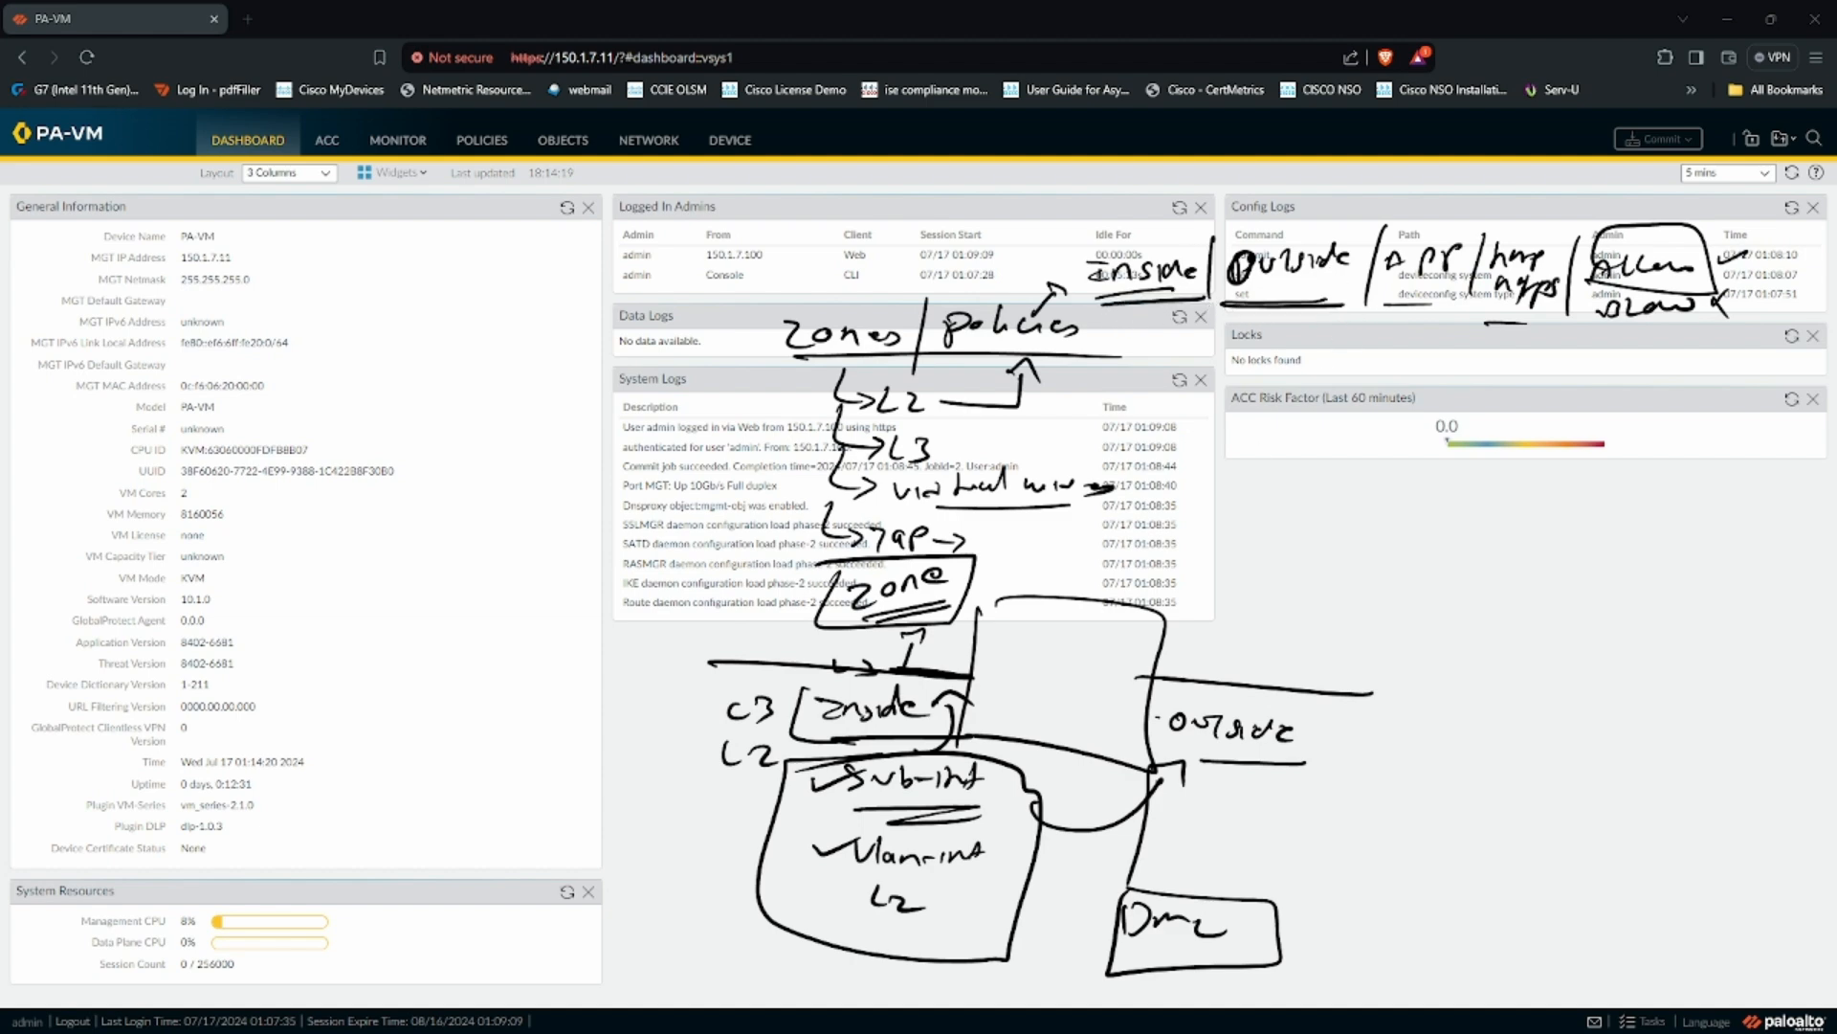
{"action": "mouse_move", "coordinate": [950, 677]}
{"action": "left_mouse_down"}
{"action": "mouse_move", "coordinate": [992, 649]}
{"action": "mouse_move", "coordinate": [1166, 677]}
{"action": "left_mouse_up"}
{"action": "left_click_drag", "start_coordinate": [1169, 679], "coordinate": [1178, 658]}
{"action": "left_click_drag", "start_coordinate": [937, 652], "coordinate": [980, 667]}
{"action": "mouse_move", "coordinate": [1036, 662]}
{"action": "left_mouse_down"}
{"action": "mouse_move", "coordinate": [1034, 633]}
{"action": "mouse_move", "coordinate": [1068, 667]}
{"action": "left_mouse_up"}
{"action": "left_click_drag", "start_coordinate": [1066, 632], "coordinate": [1037, 666]}
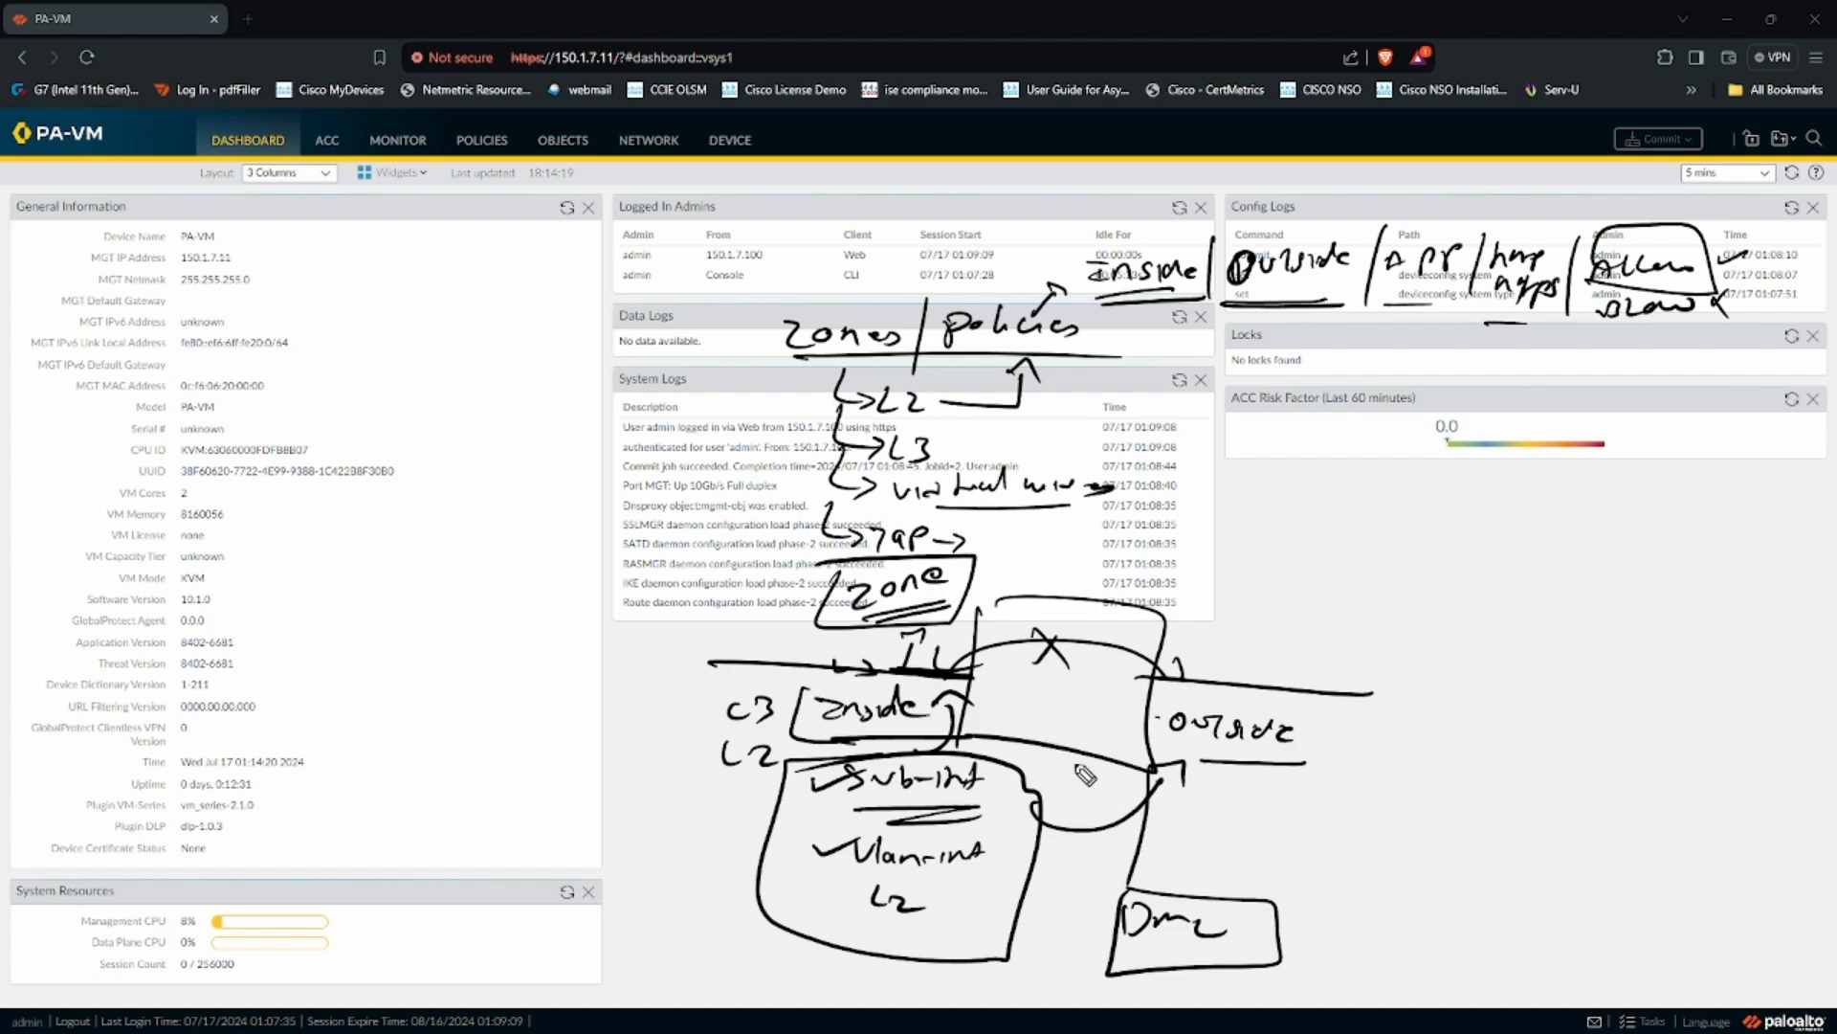
Step: Add a second DMZ box linked to the firewall and draw a ticked two-way arrow between both DMZ boxes
{"action": "mouse_move", "coordinate": [1163, 768]}
{"action": "left_mouse_down"}
{"action": "mouse_move", "coordinate": [1378, 891]}
{"action": "mouse_move", "coordinate": [1441, 890]}
{"action": "left_mouse_up"}
{"action": "mouse_move", "coordinate": [1338, 847]}
{"action": "left_mouse_down"}
{"action": "mouse_move", "coordinate": [1426, 923]}
{"action": "mouse_move", "coordinate": [1342, 848]}
{"action": "left_mouse_up"}
{"action": "mouse_move", "coordinate": [1178, 906]}
{"action": "left_mouse_down"}
{"action": "mouse_move", "coordinate": [1242, 867]}
{"action": "mouse_move", "coordinate": [1323, 875]}
{"action": "left_mouse_up"}
{"action": "left_click_drag", "start_coordinate": [1305, 866], "coordinate": [1306, 890]}
{"action": "mouse_move", "coordinate": [1179, 873]}
{"action": "left_mouse_down"}
{"action": "mouse_move", "coordinate": [1208, 897]}
{"action": "mouse_move", "coordinate": [1274, 846]}
{"action": "left_mouse_up"}
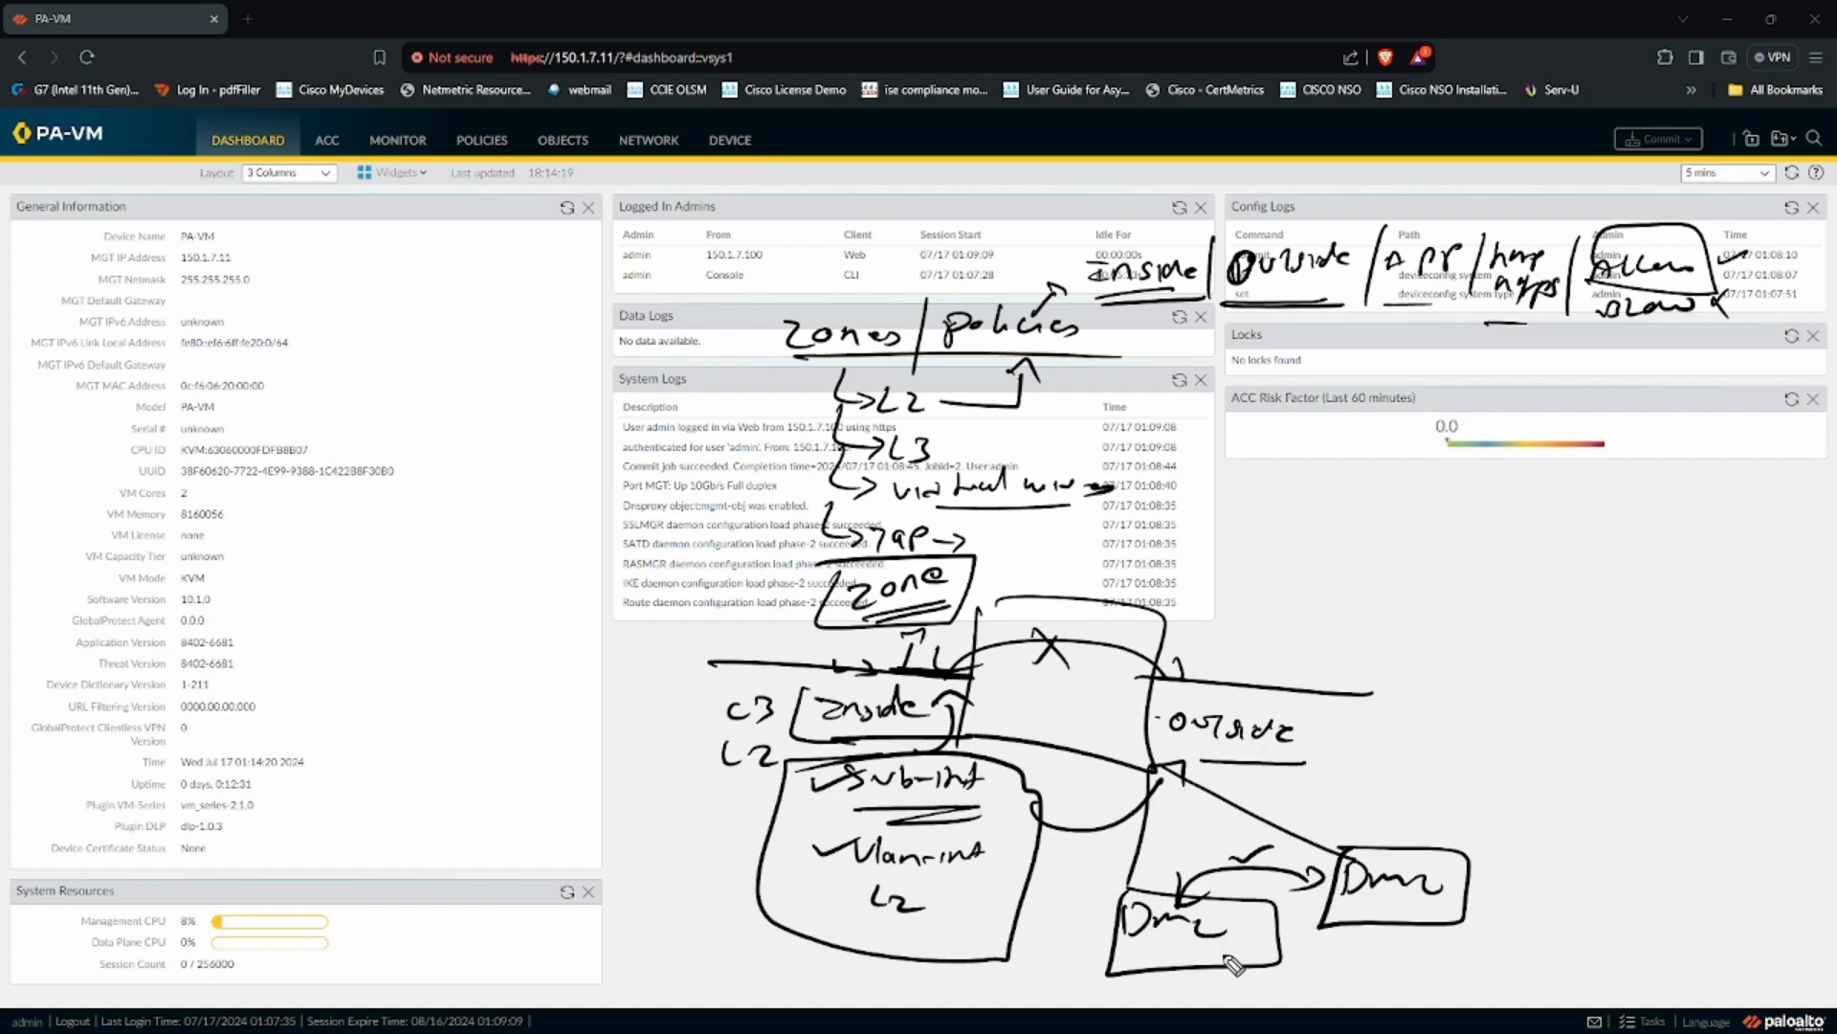
Step: Box the inside zone in the sample policy and clear all drawings from the screen
{"action": "left_click_drag", "start_coordinate": [1178, 773], "coordinate": [1161, 781]}
{"action": "mouse_move", "coordinate": [1148, 228]}
{"action": "left_mouse_down"}
{"action": "mouse_move", "coordinate": [1115, 231]}
{"action": "mouse_move", "coordinate": [1185, 318]}
{"action": "left_mouse_up"}
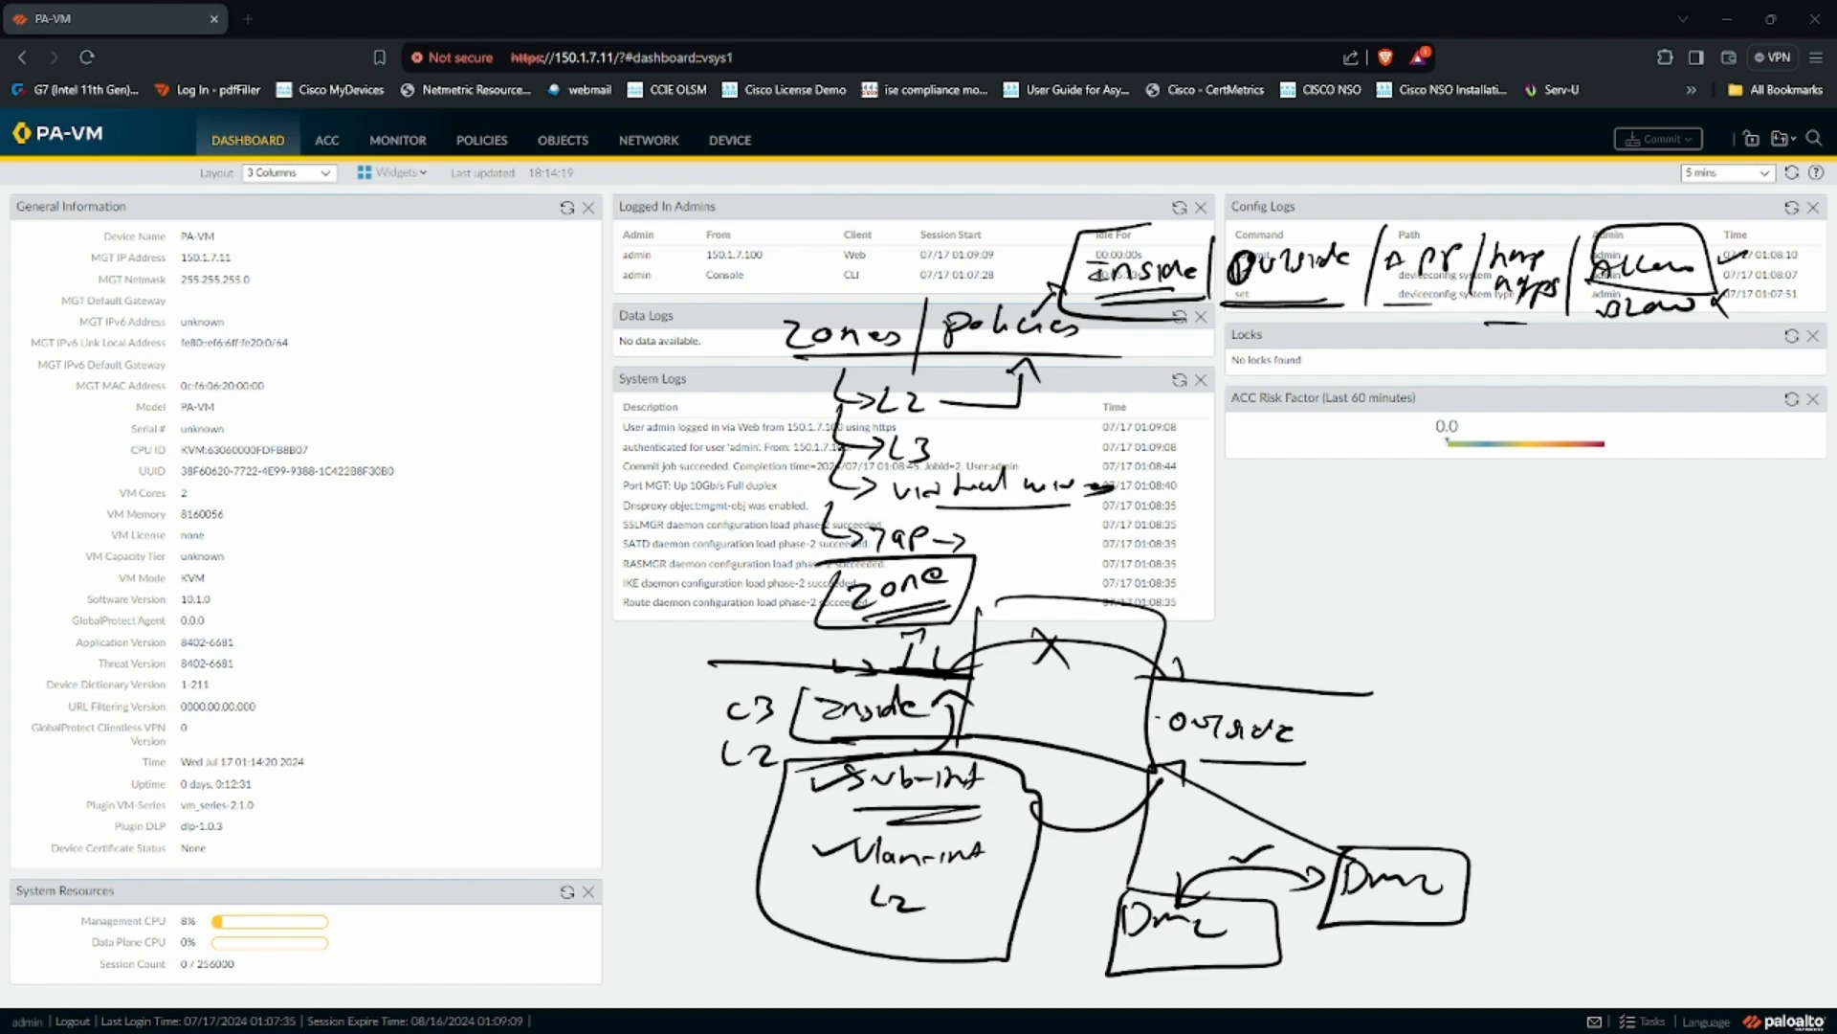
{"action": "key", "text": "Escape"}
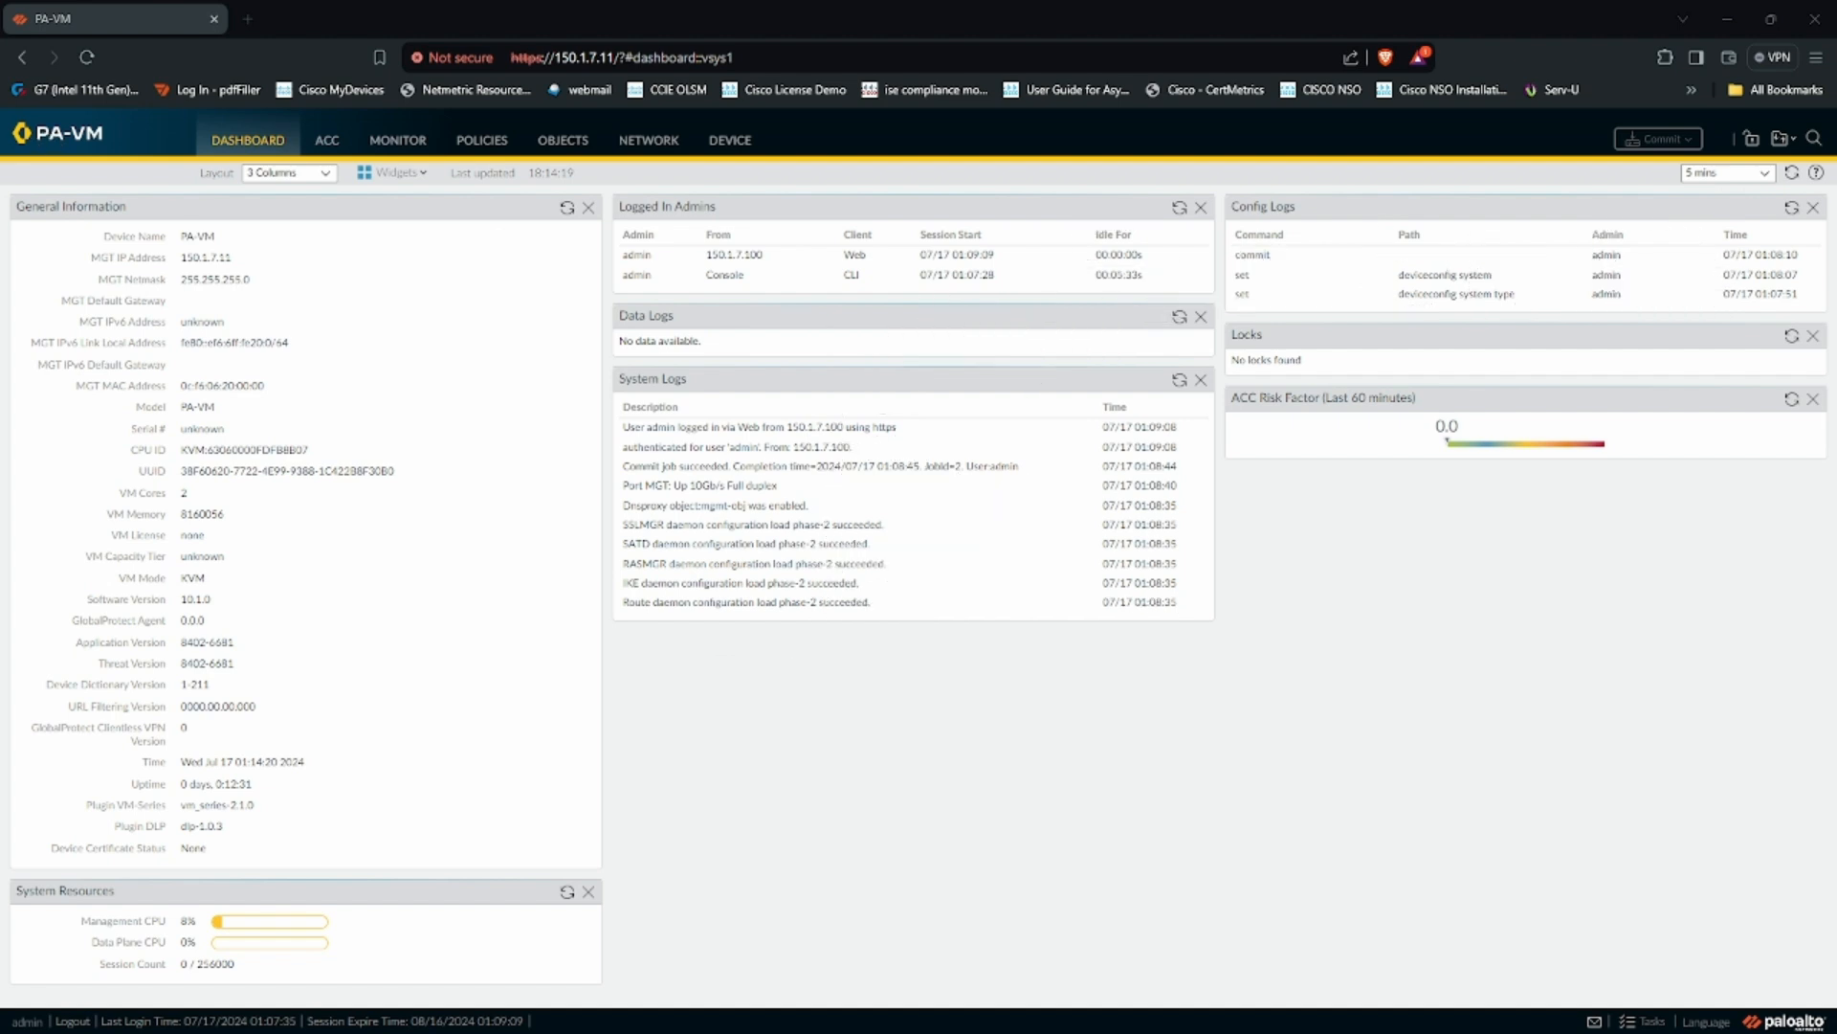
Step: Start a new network zone named INSIDE and set its type to Layer3
{"action": "left_click", "coordinate": [658, 154]}
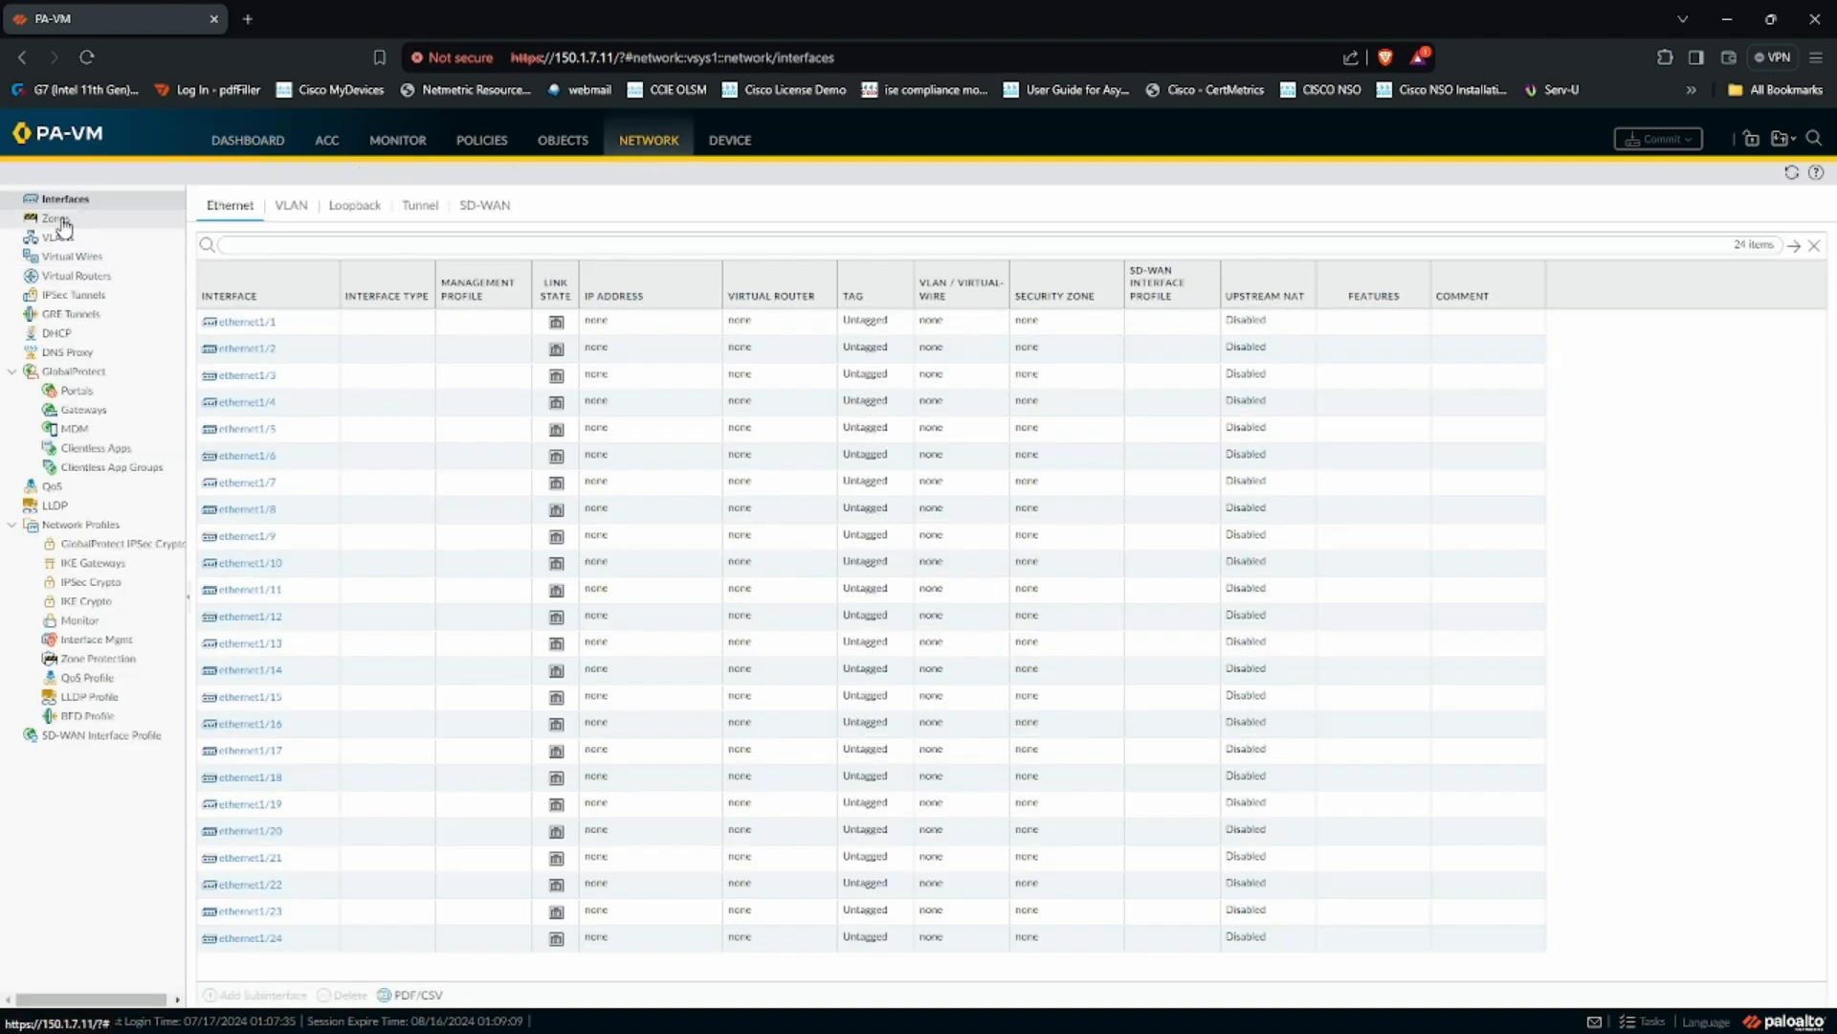
{"action": "left_click", "coordinate": [61, 226]}
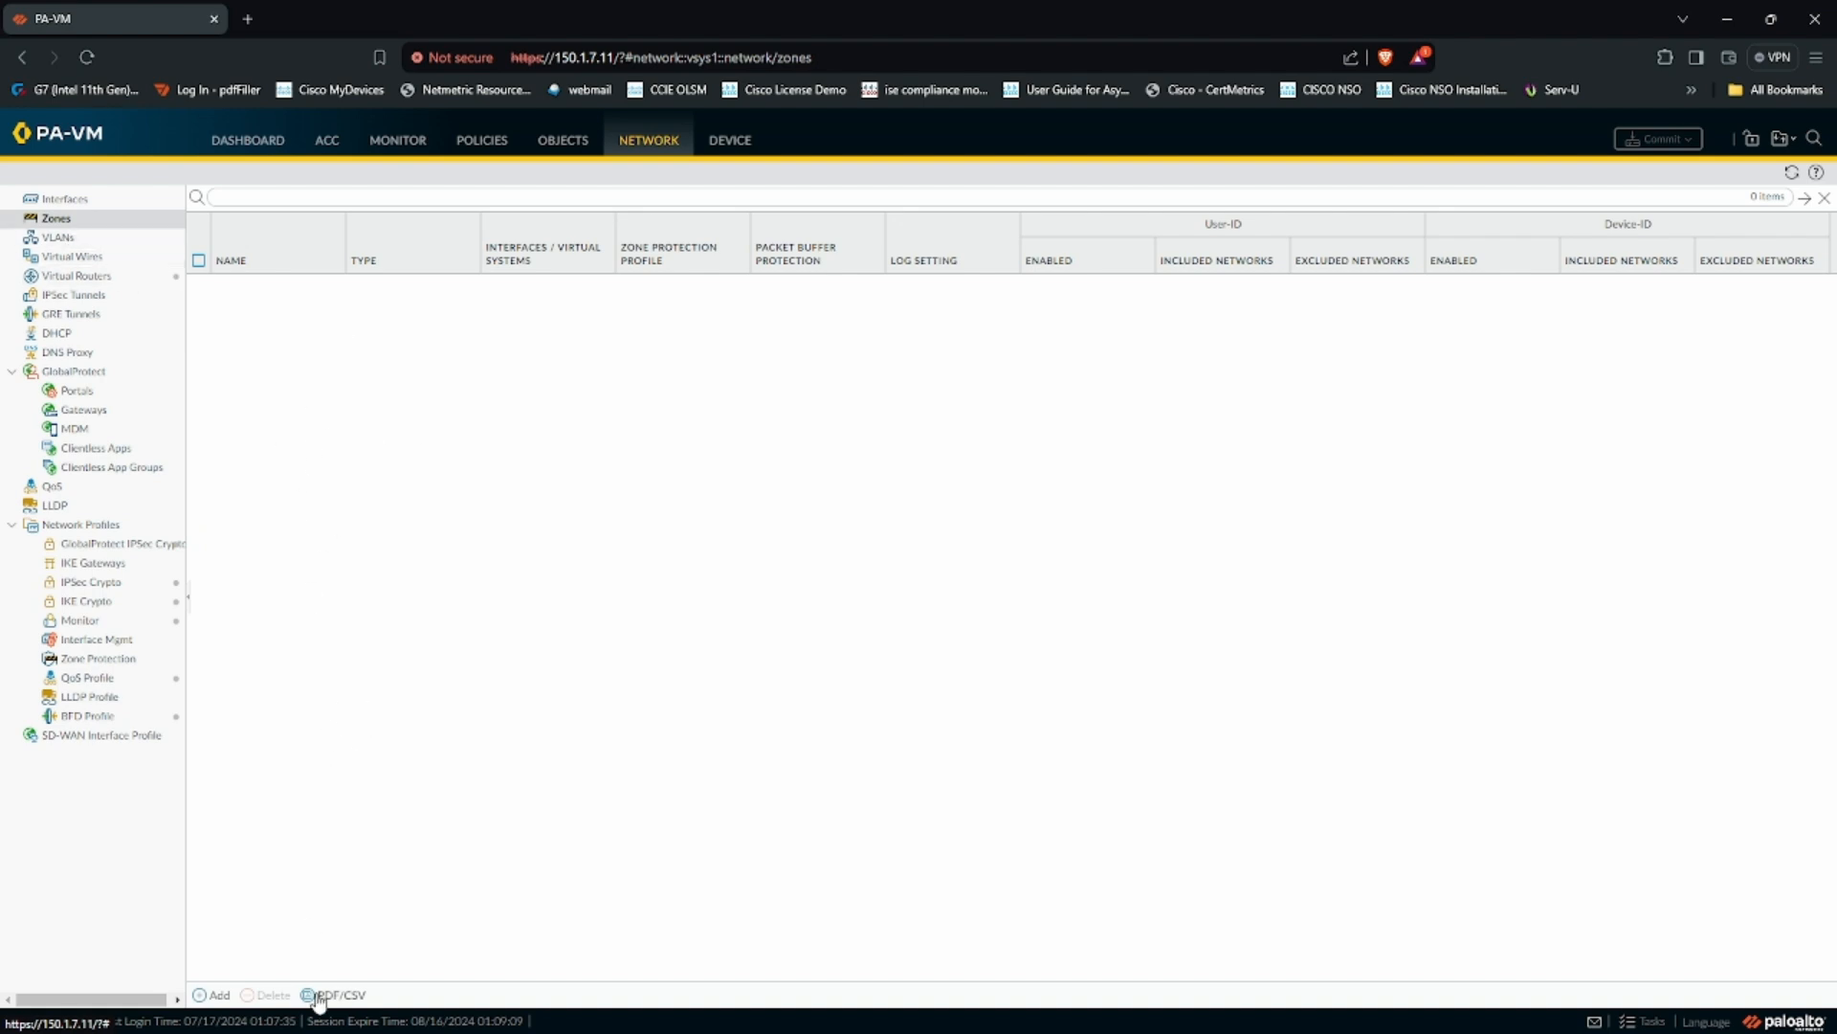
{"action": "left_click", "coordinate": [216, 996]}
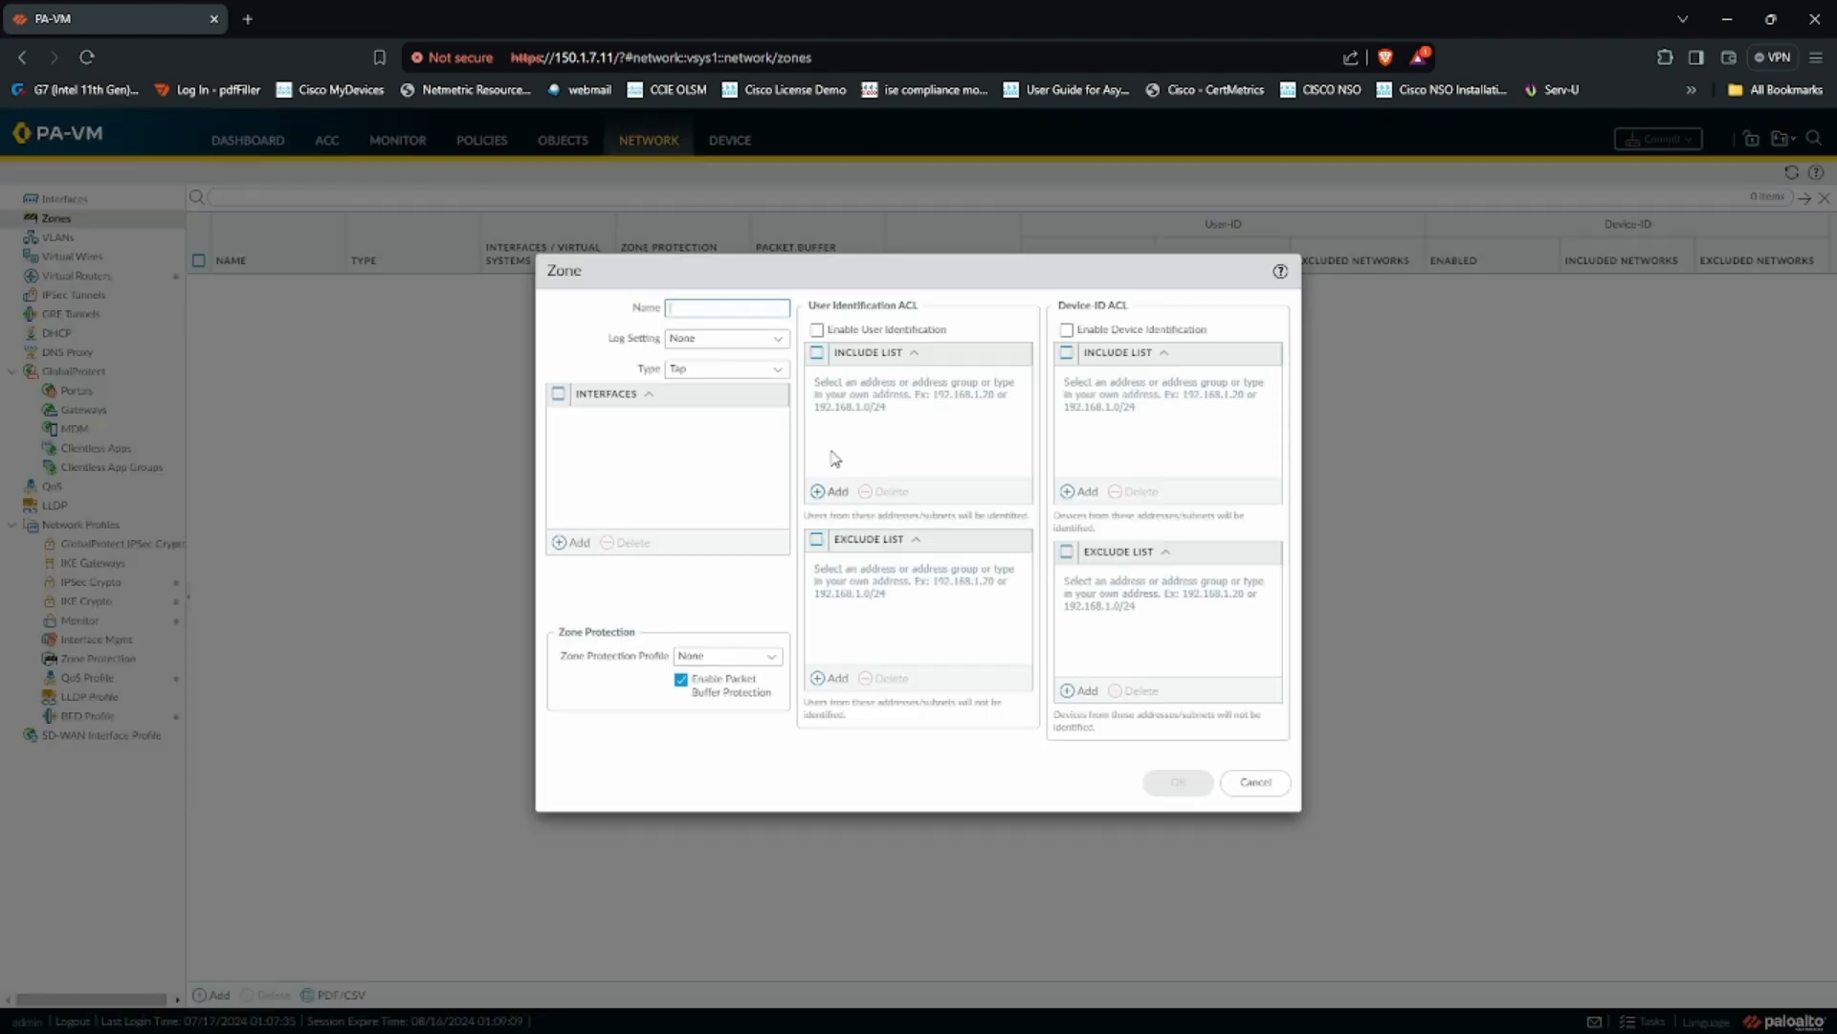
{"action": "left_click", "coordinate": [727, 309]}
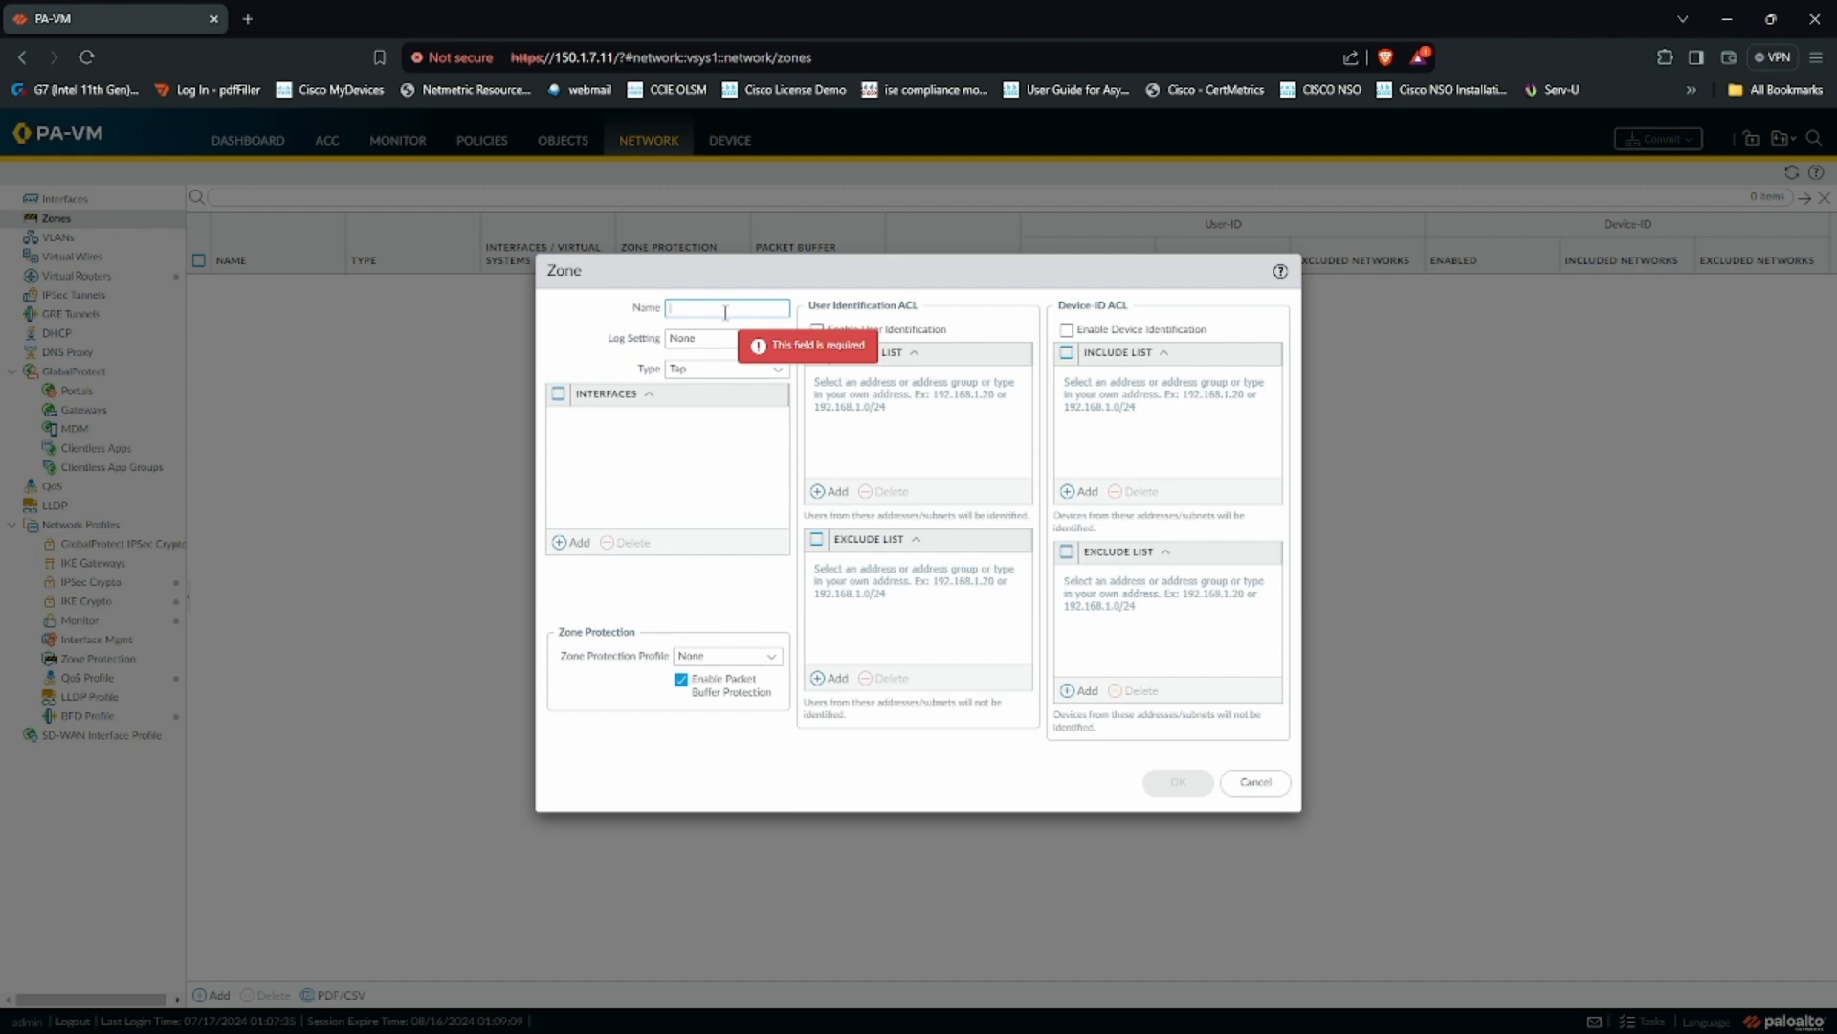
{"action": "type", "text": "L3"}
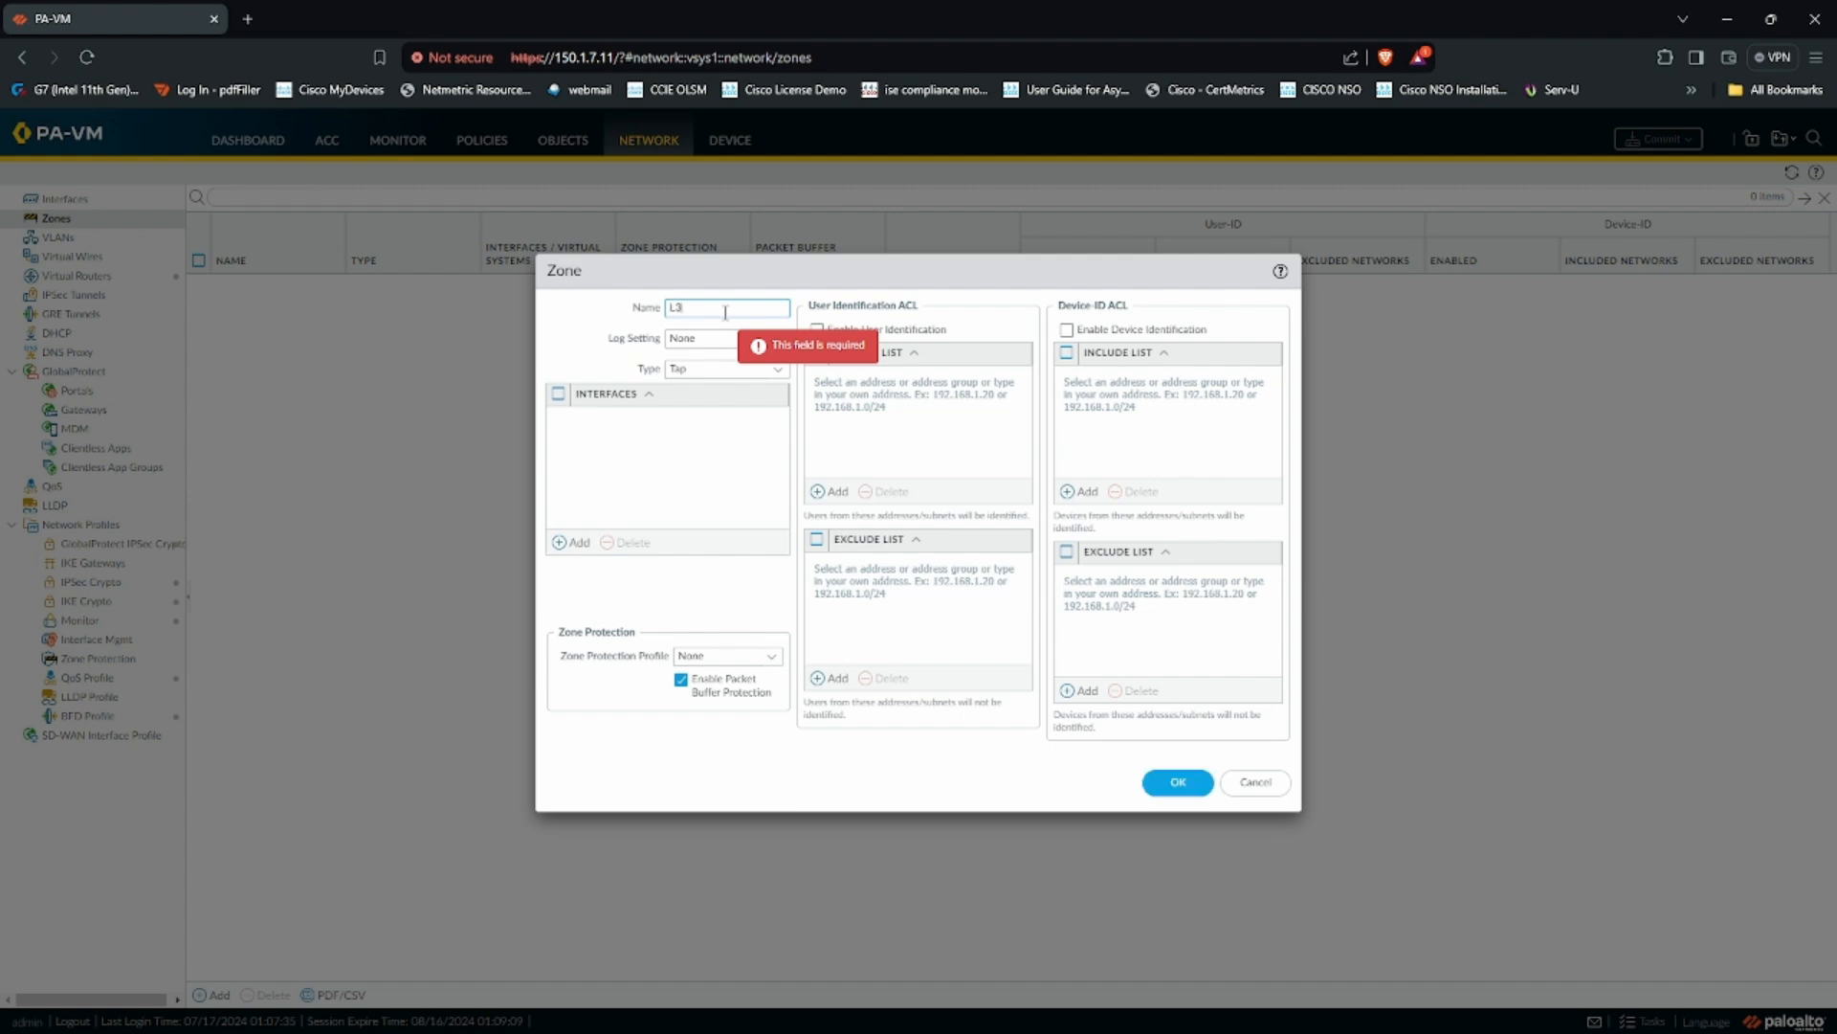
{"action": "type", "text": "-"}
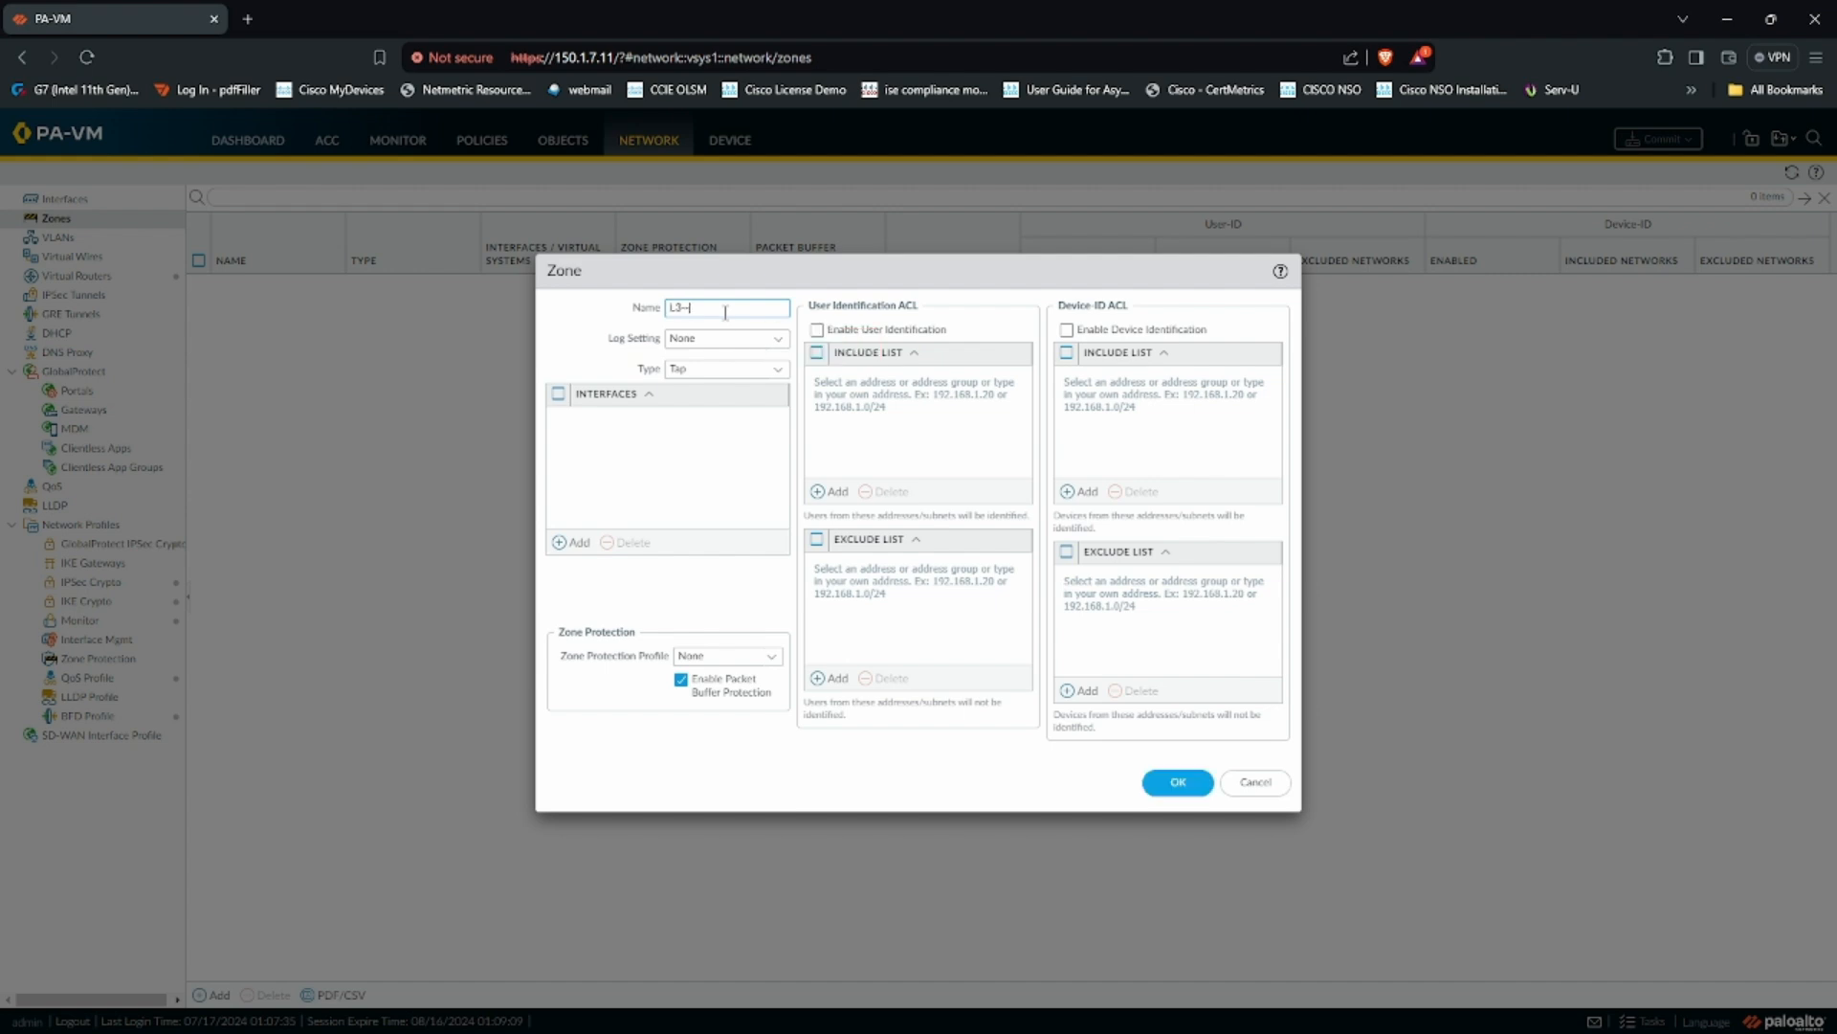
{"action": "key", "text": "BackSpace"}
{"action": "type", "text": "IIN"}
{"action": "left_click", "coordinate": [776, 371]}
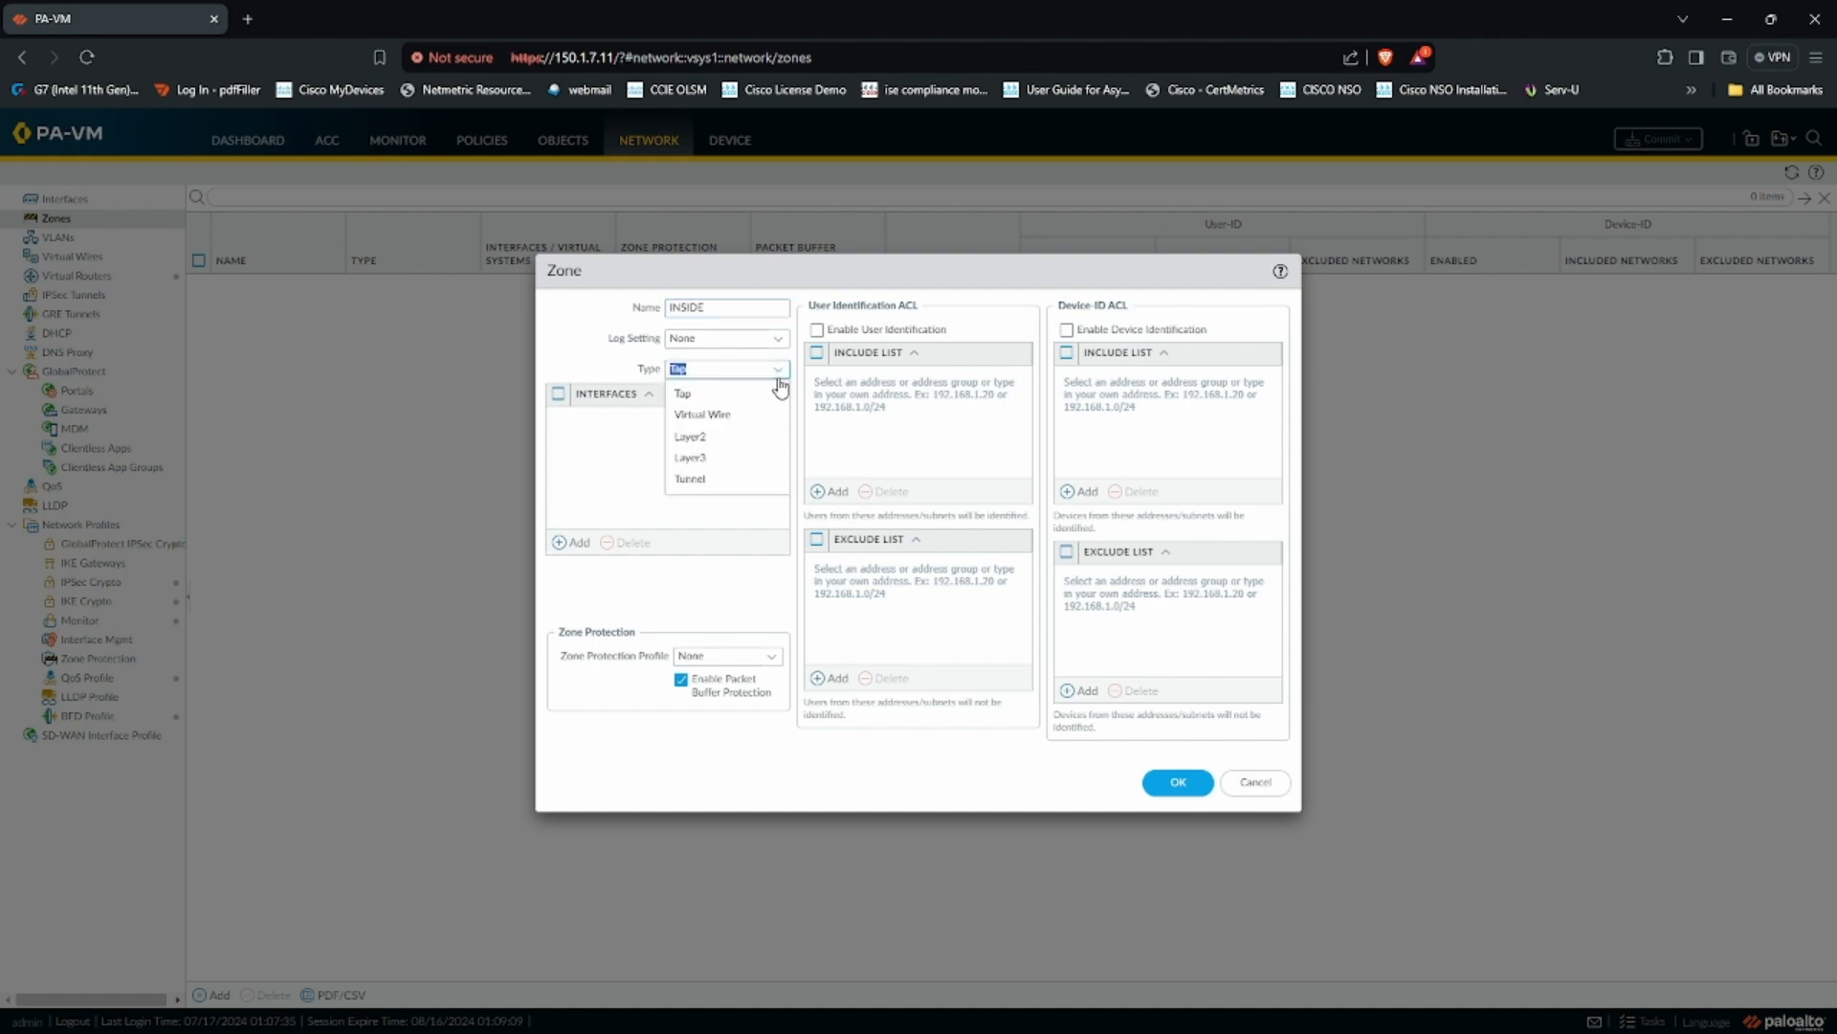
{"action": "left_click", "coordinate": [737, 459]}
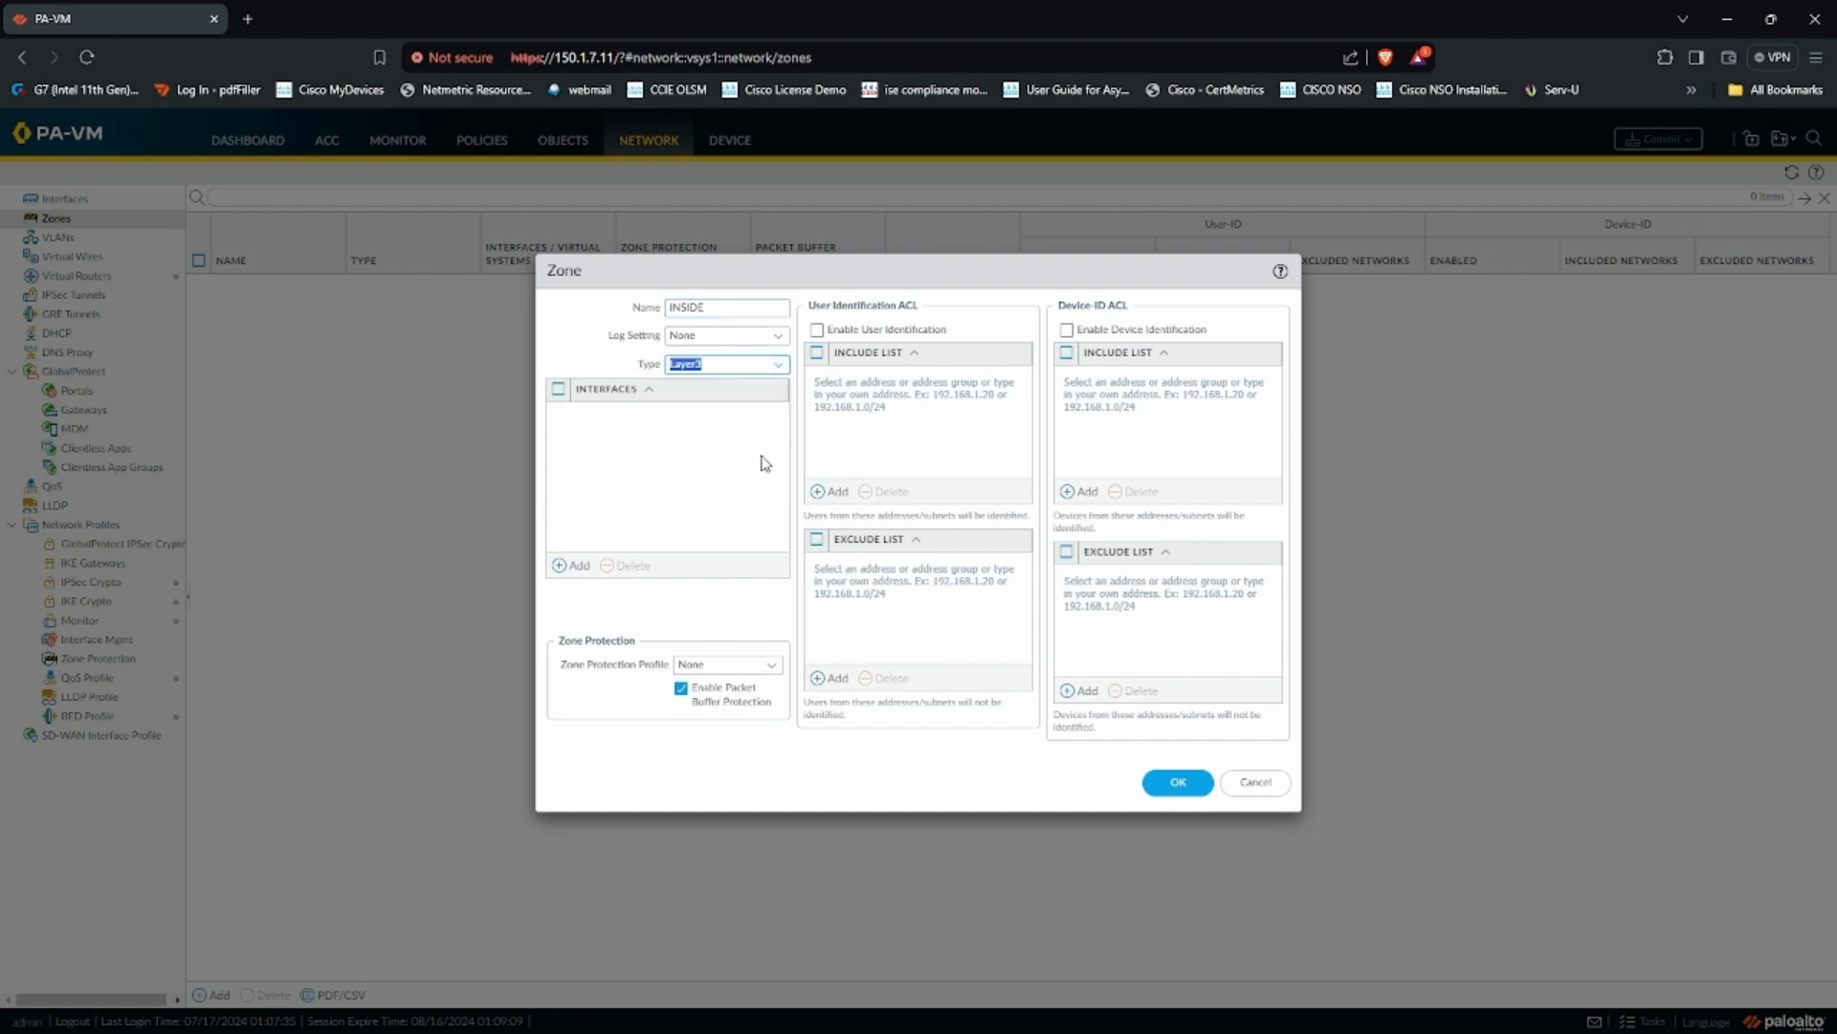
{"action": "left_click", "coordinate": [575, 566]}
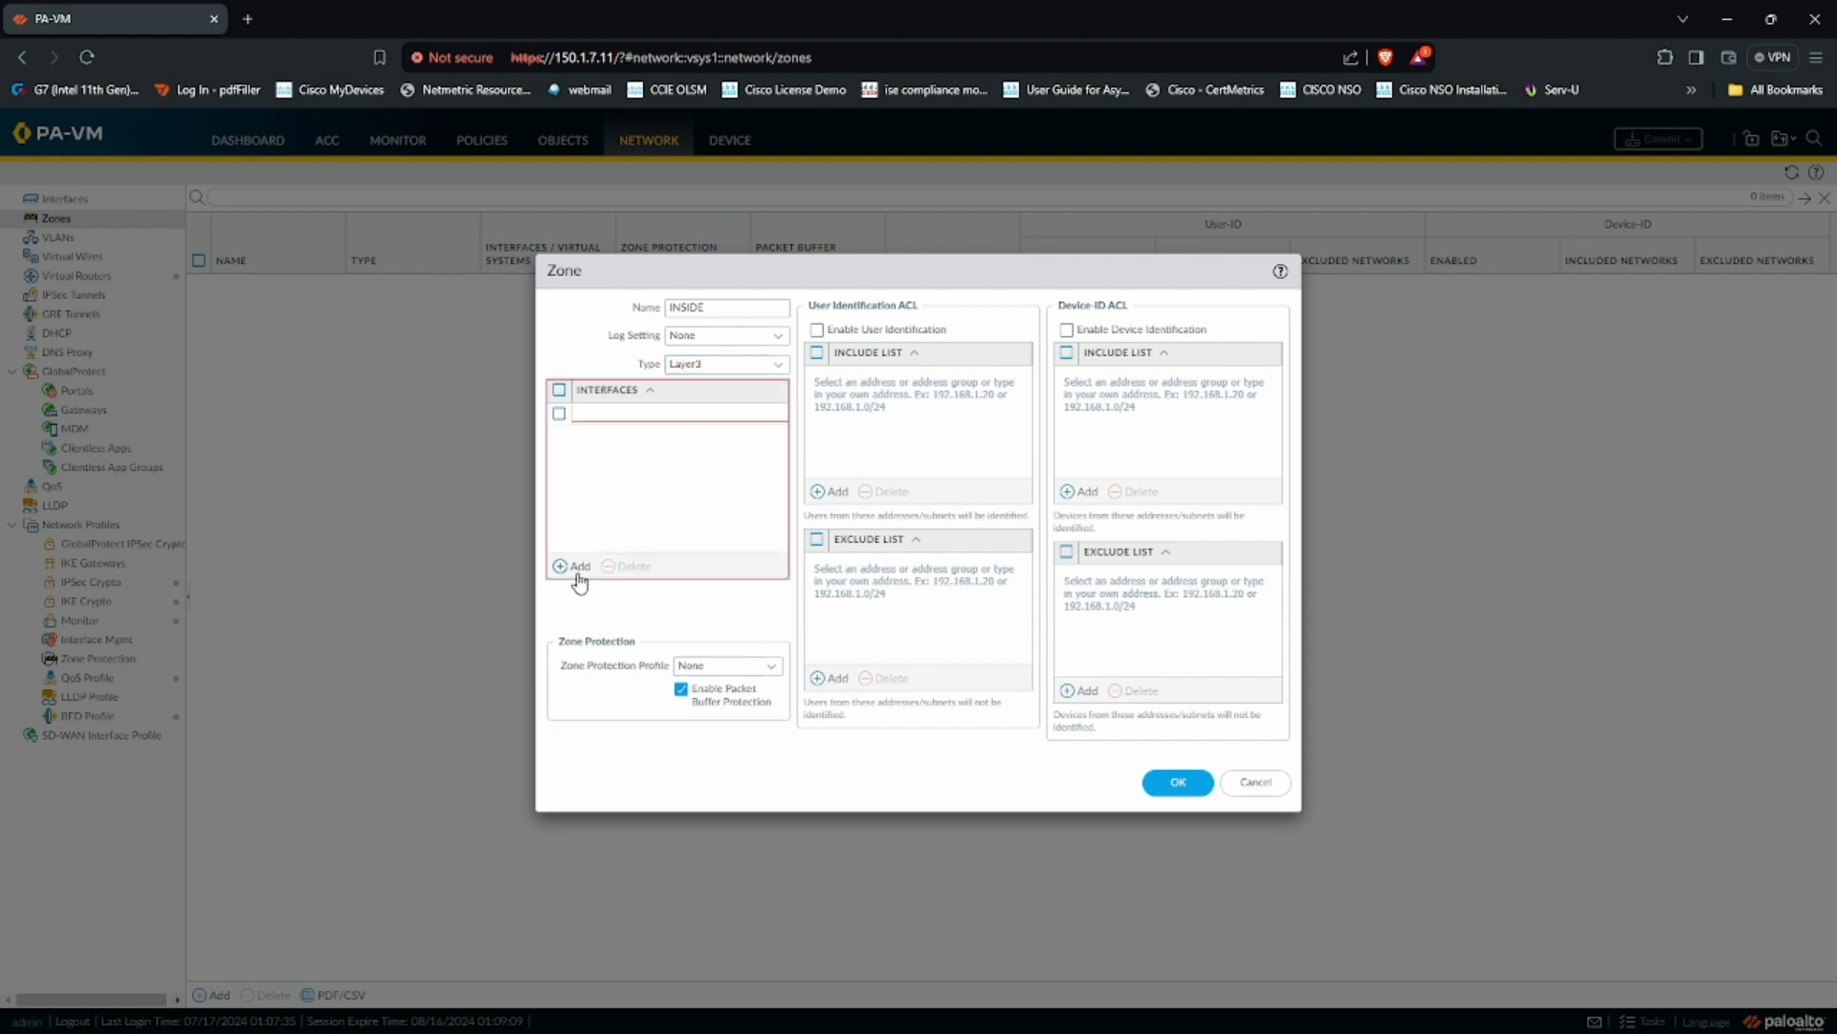
{"action": "left_click", "coordinate": [663, 534]}
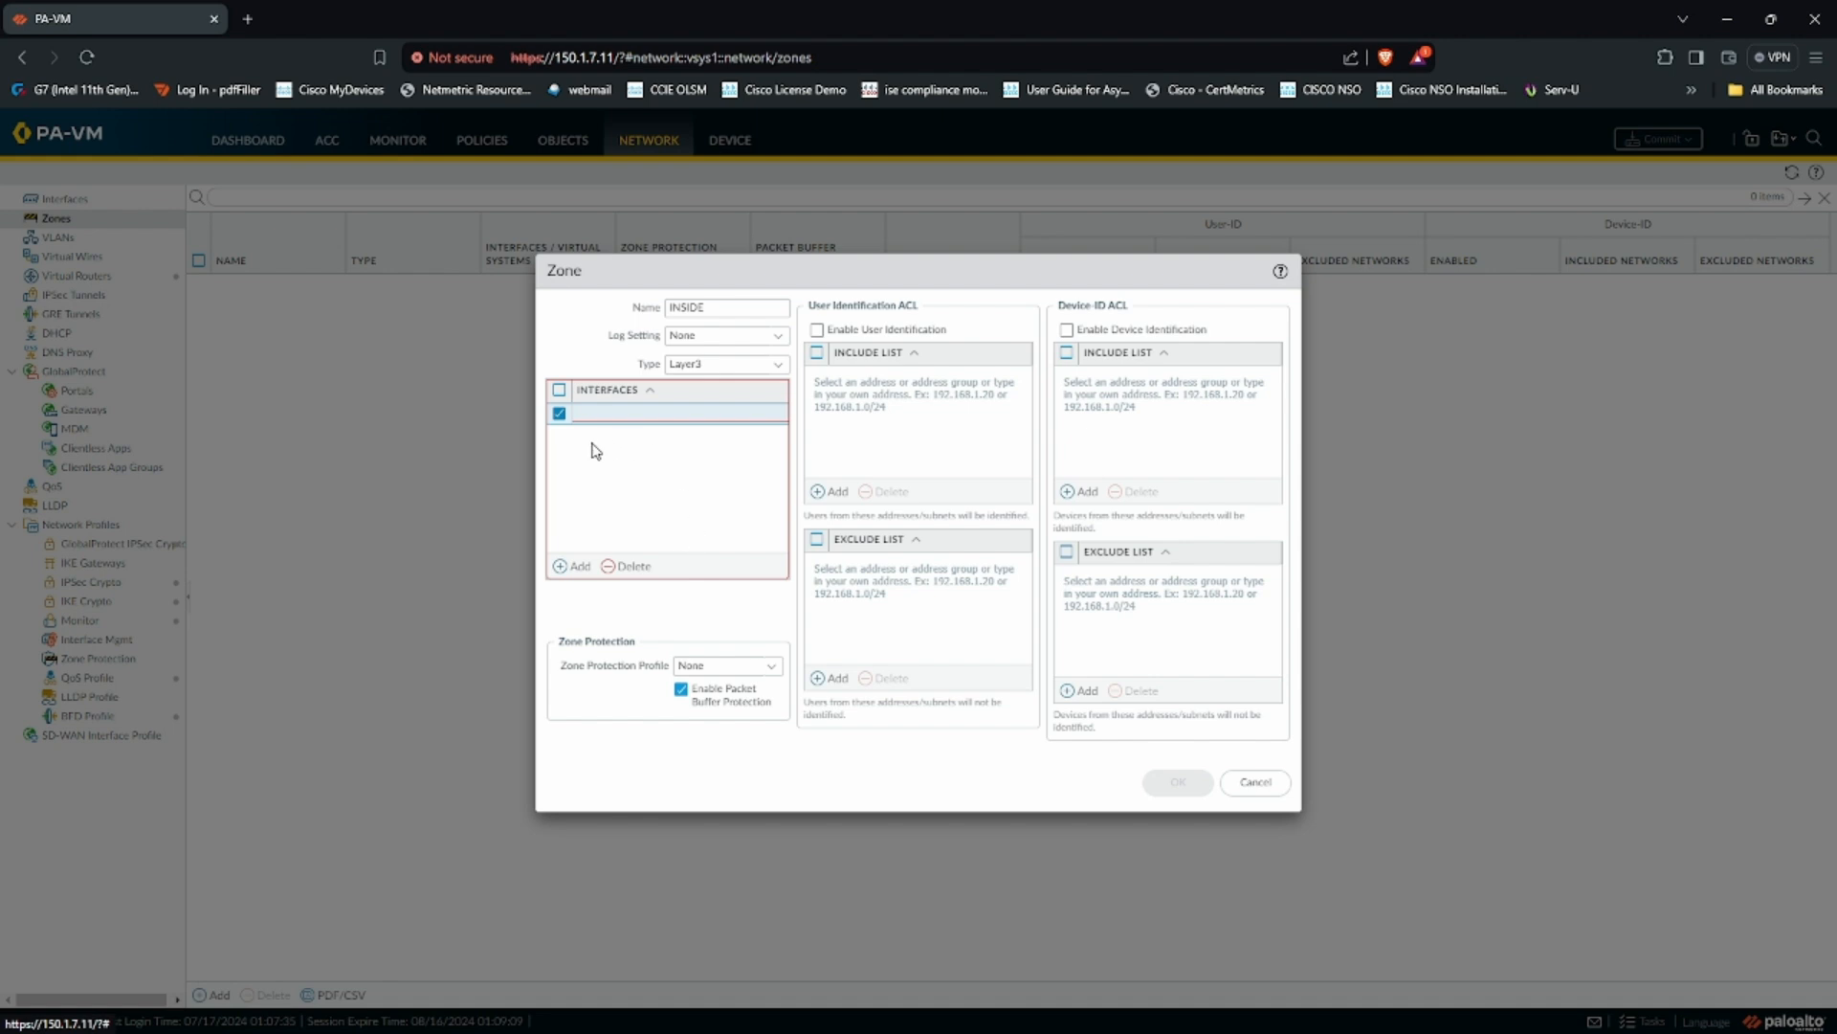
{"action": "left_click", "coordinate": [632, 566]}
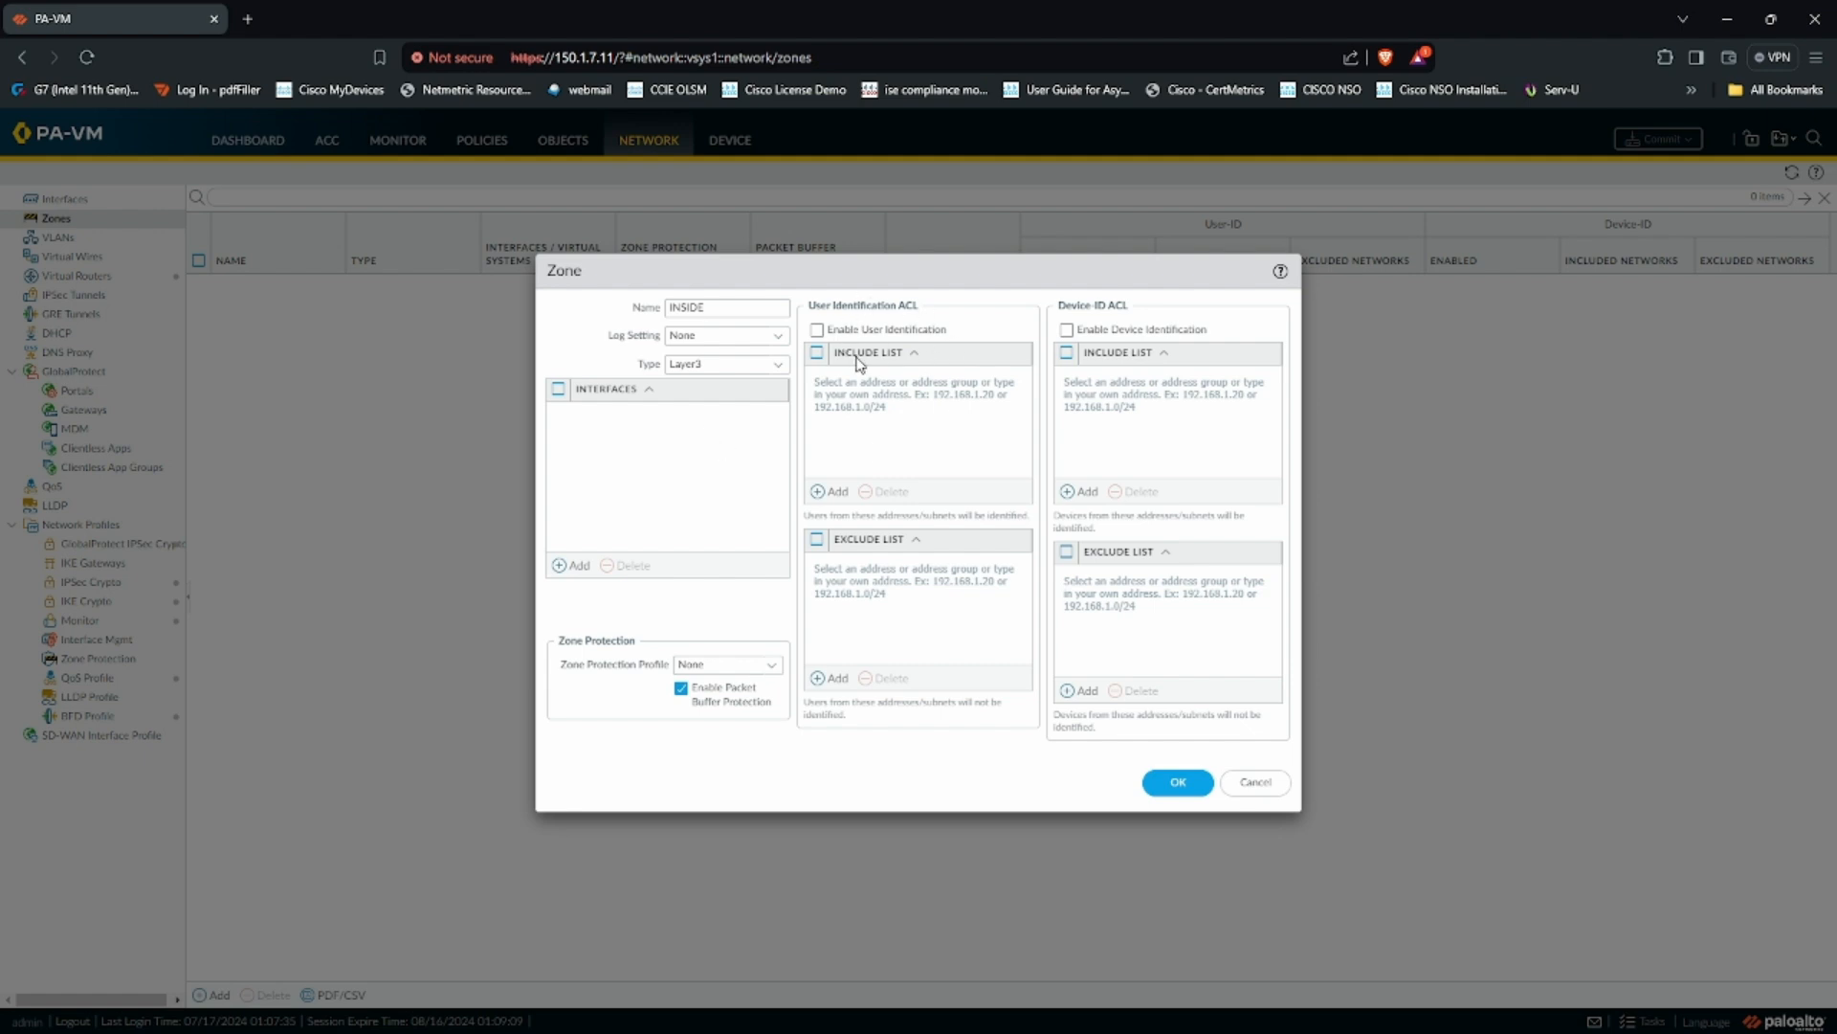
Step: Examine the flood, reconnaissance, packet-based attack and Ethernet SGT protection settings of a new zone protection profile and discard the profile
{"action": "left_click_drag", "start_coordinate": [947, 330], "coordinate": [828, 329]}
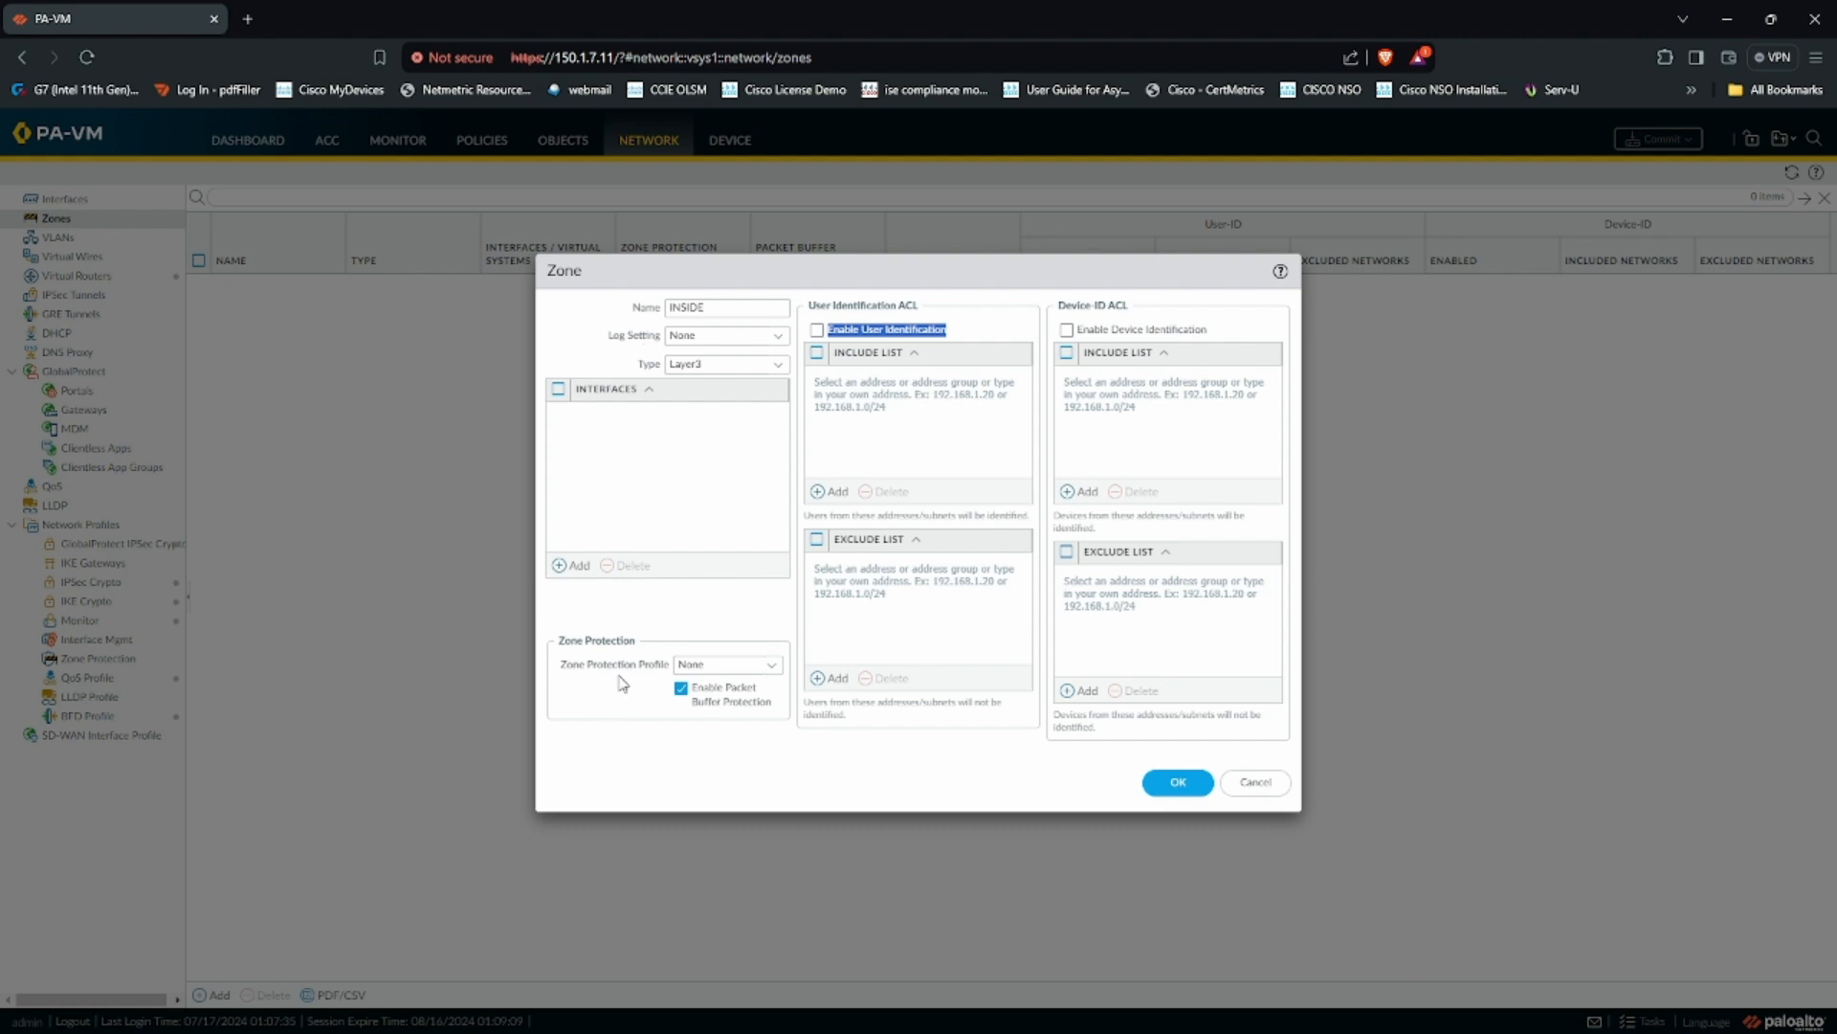
{"action": "left_click", "coordinate": [769, 670]}
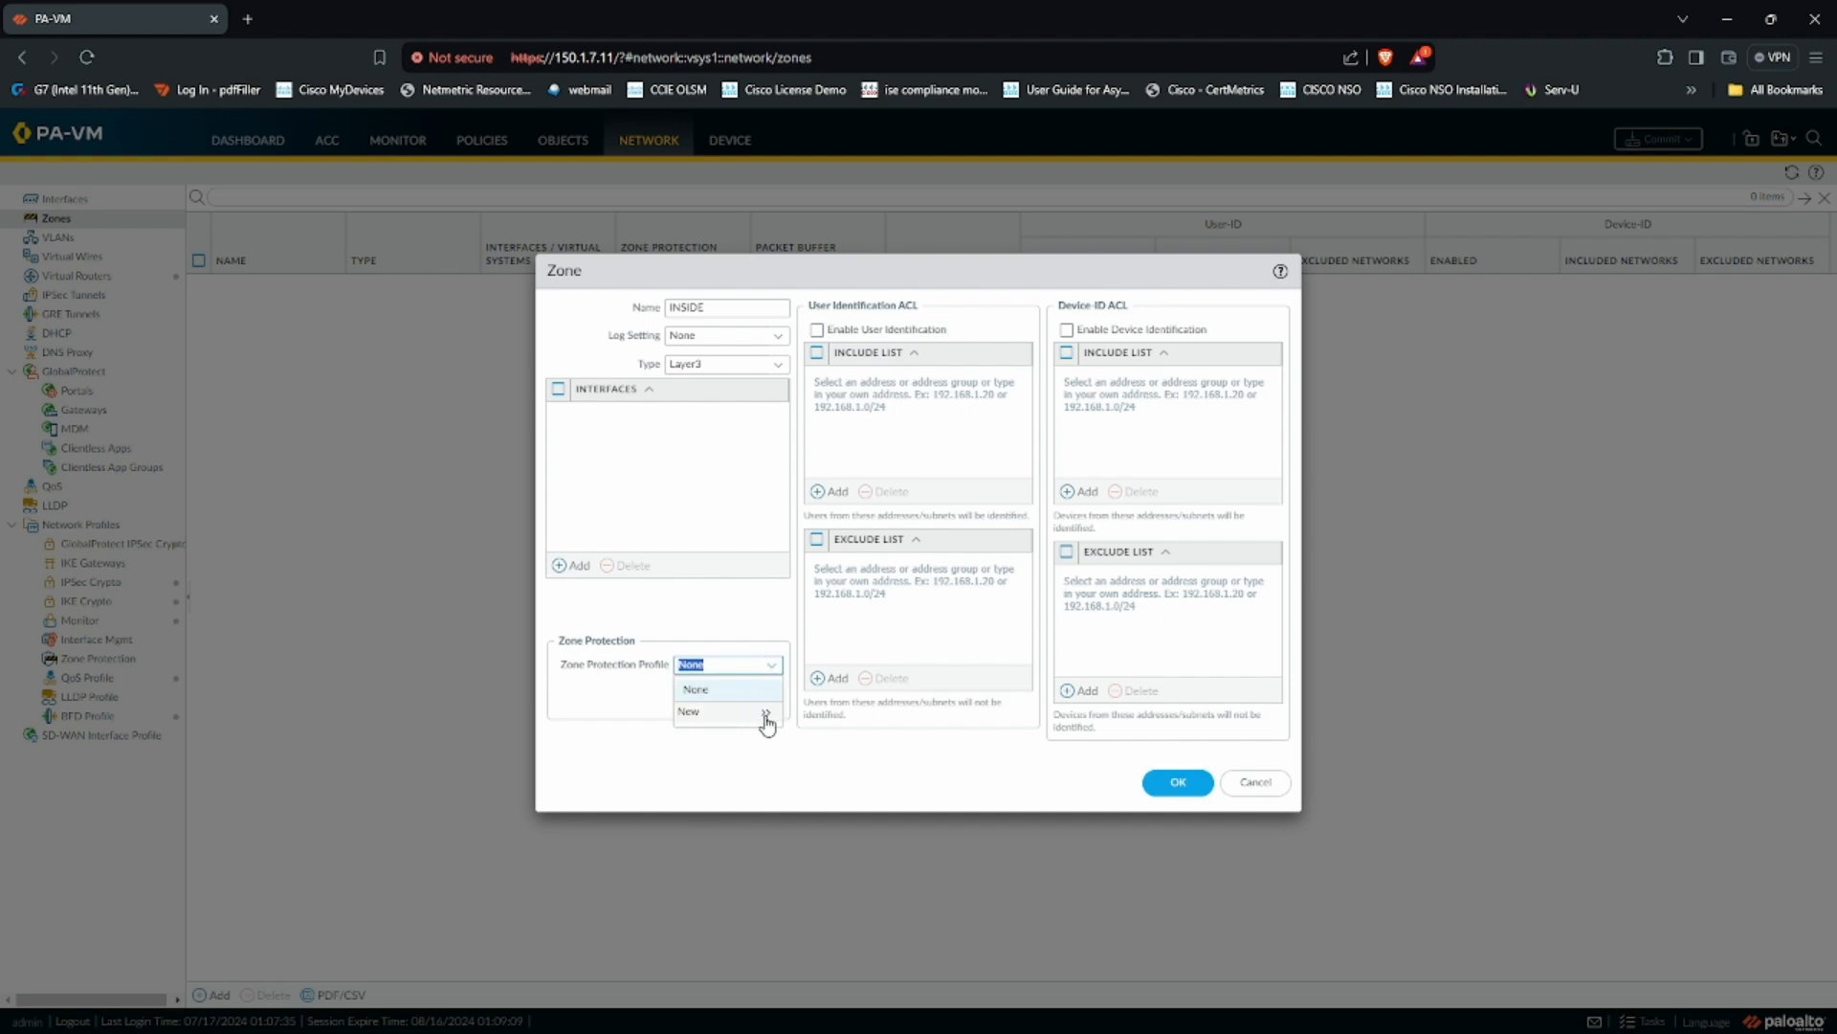
{"action": "mouse_move", "coordinate": [767, 725]}
{"action": "left_click", "coordinate": [819, 743]}
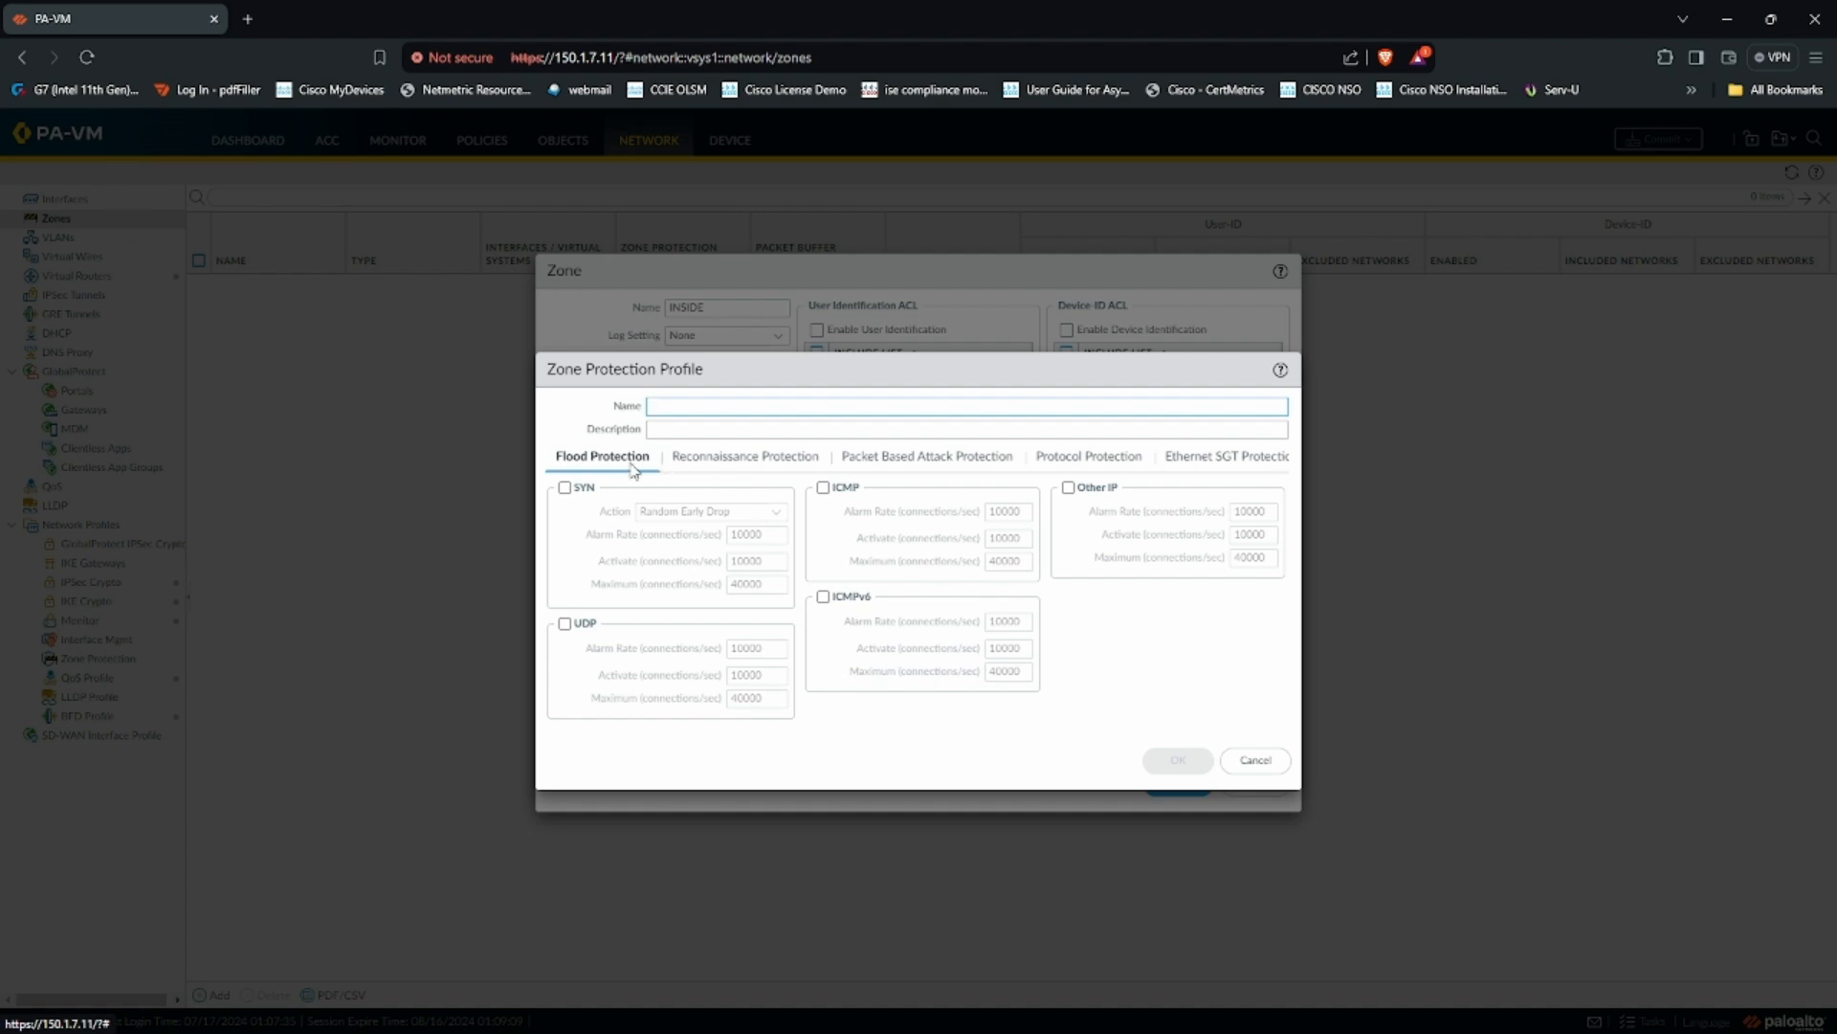
{"action": "left_click", "coordinate": [703, 459]}
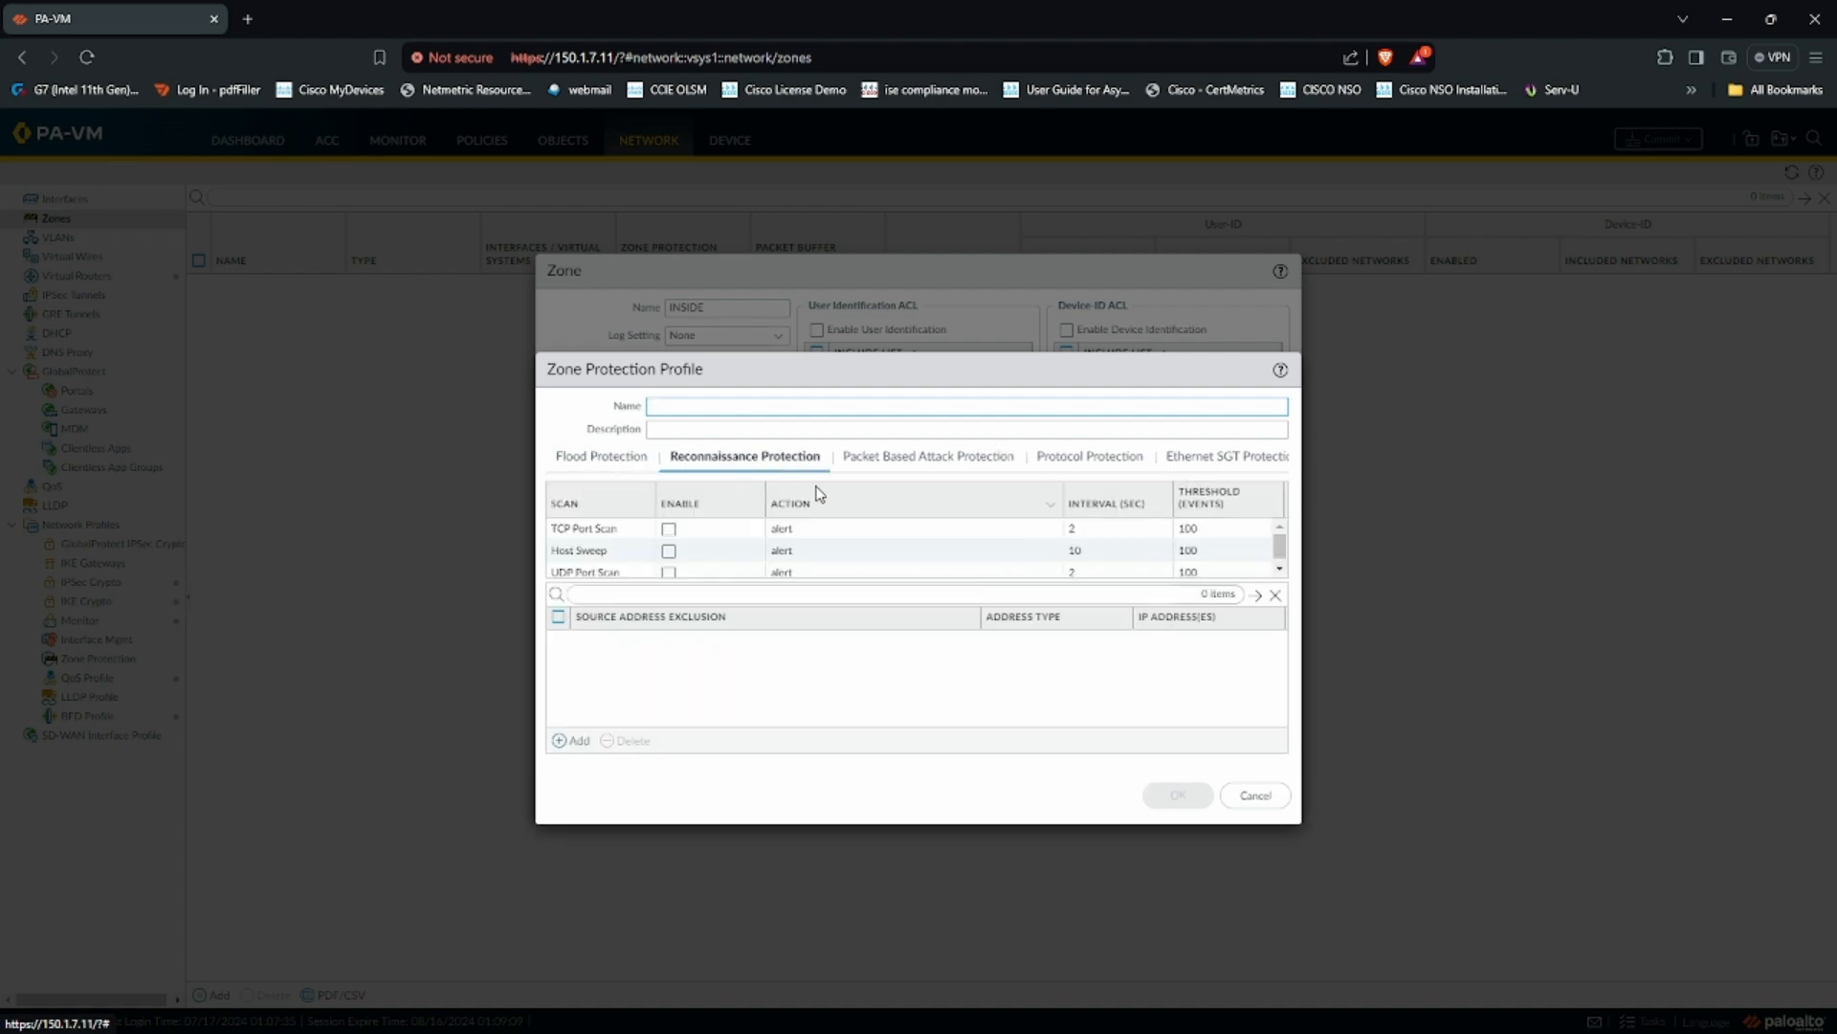
{"action": "left_click", "coordinate": [942, 461]}
{"action": "left_click", "coordinate": [1235, 459]}
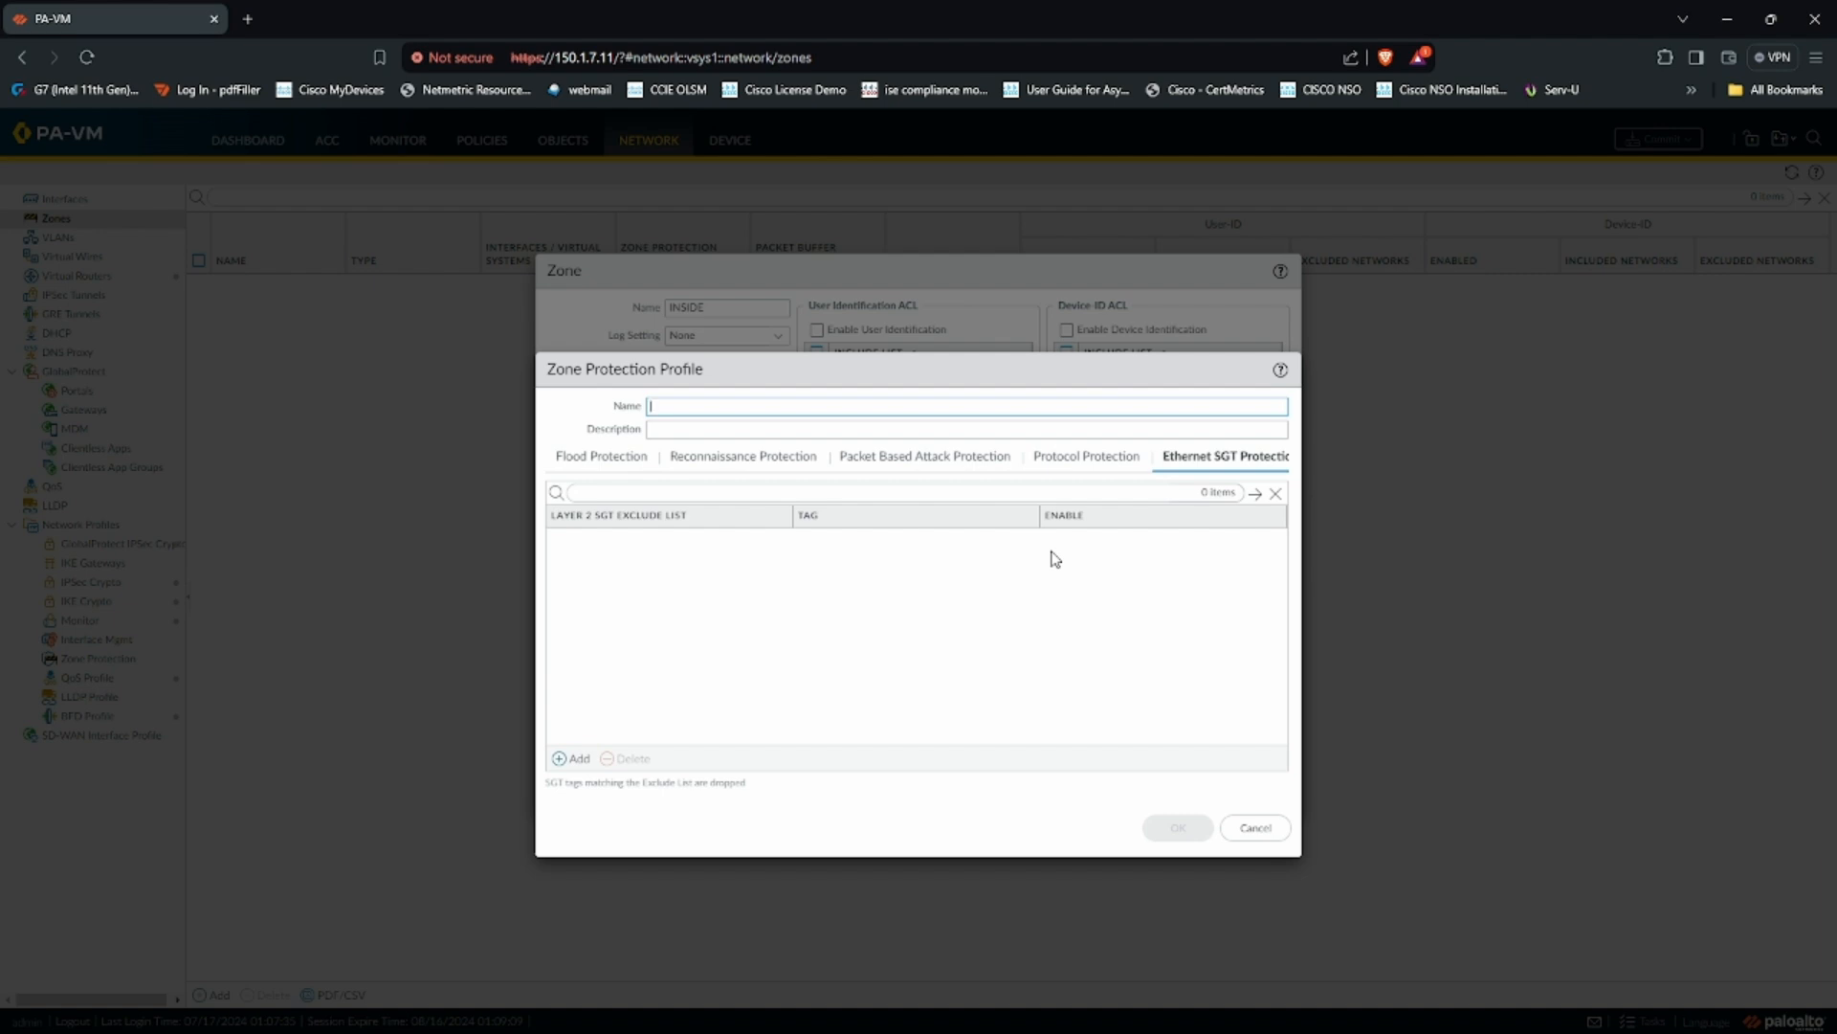
{"action": "left_click", "coordinate": [586, 461]}
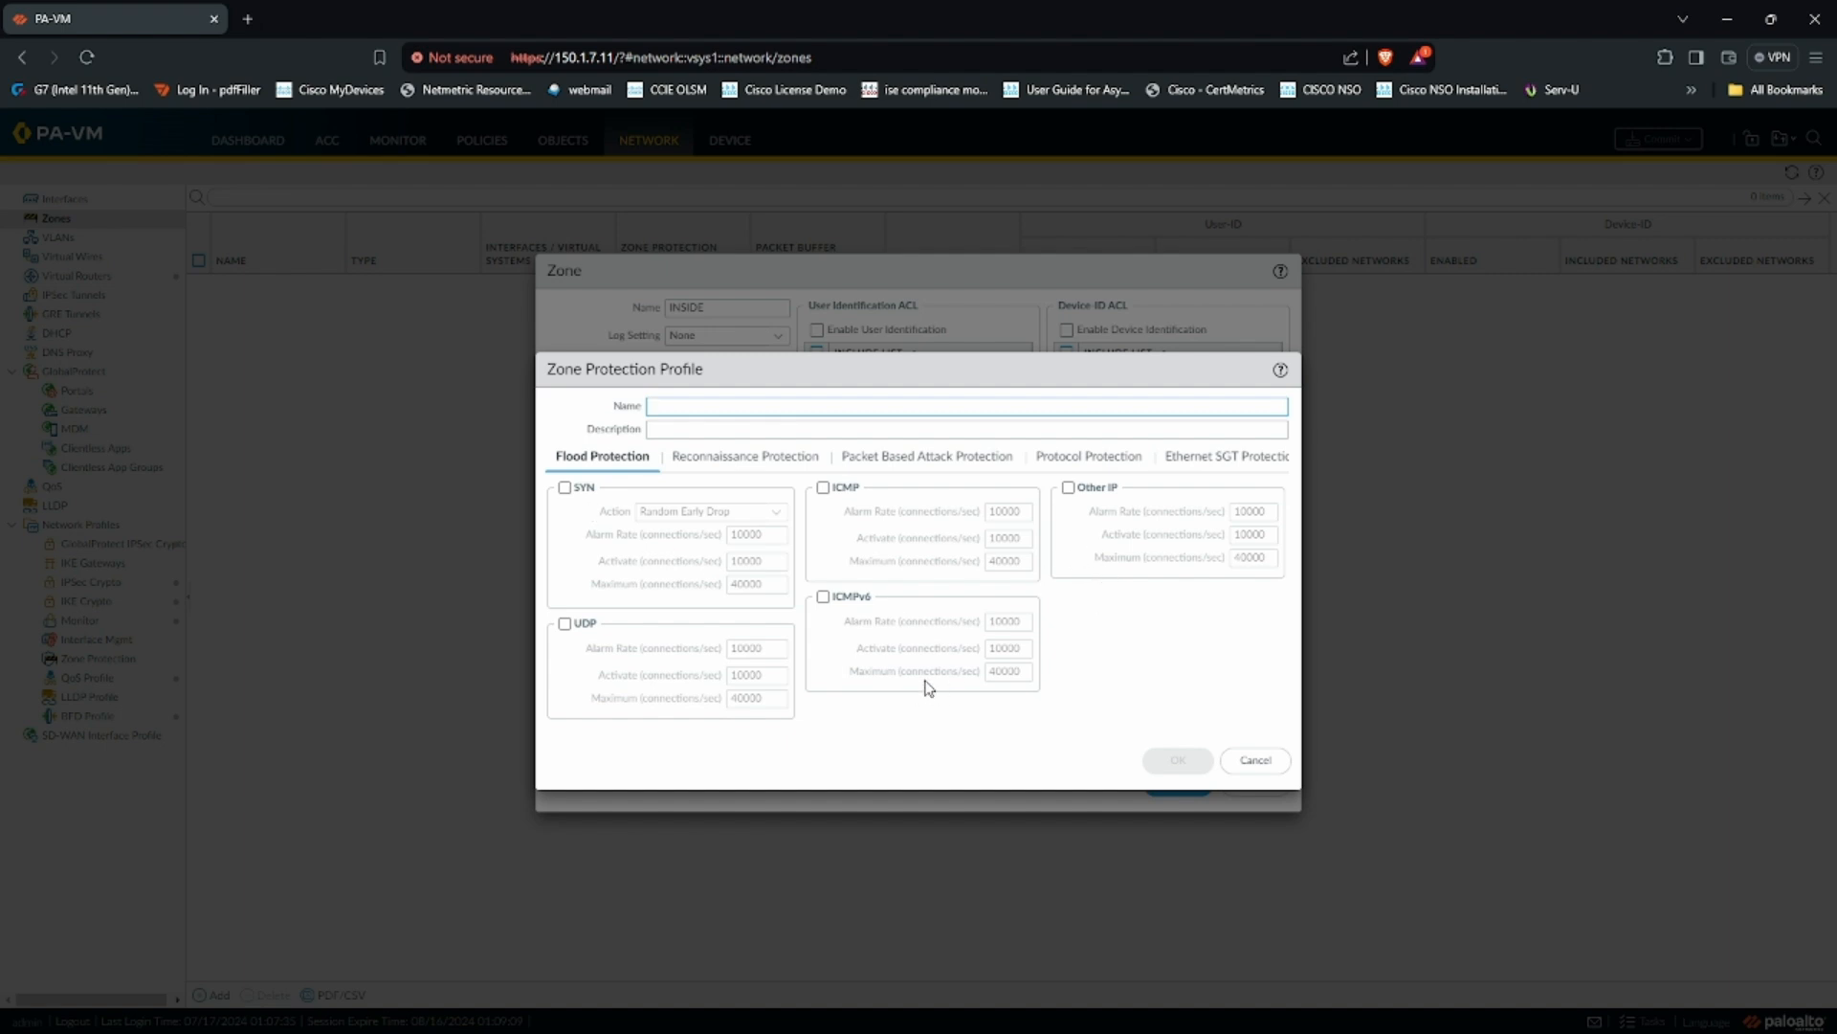
{"action": "left_click", "coordinate": [756, 458]}
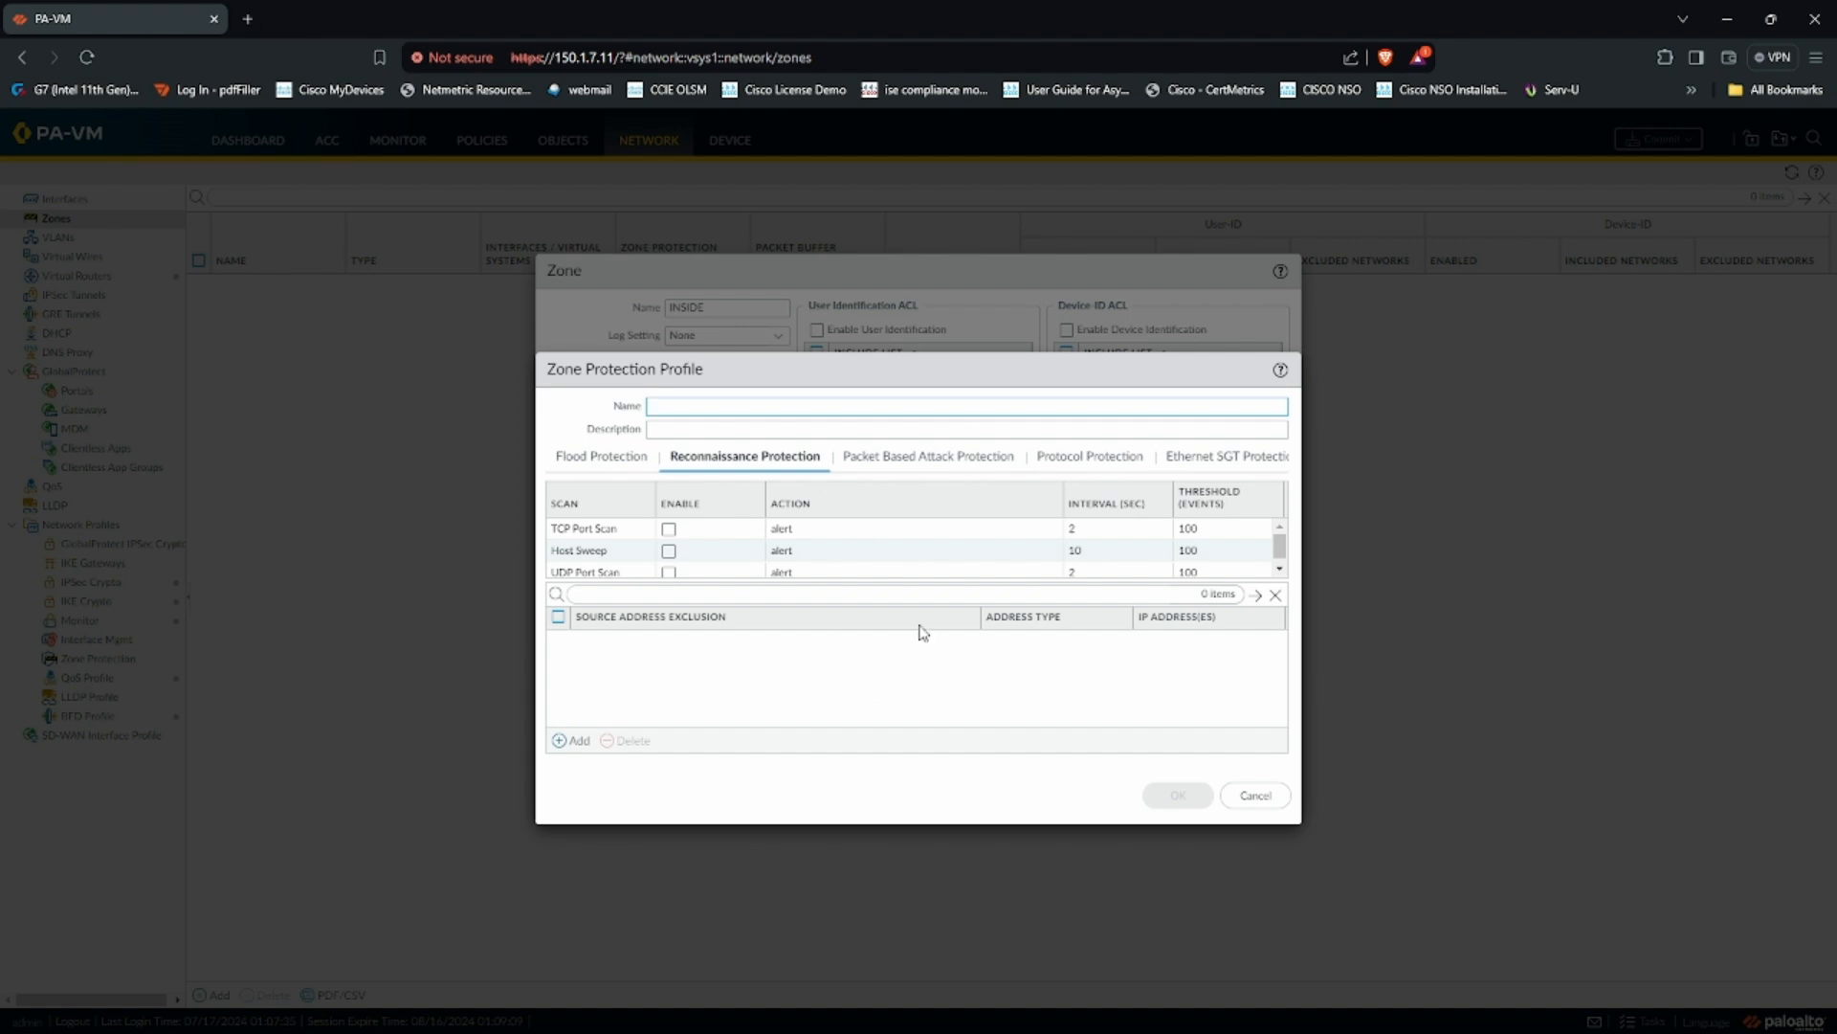
{"action": "left_click", "coordinate": [1277, 804]}
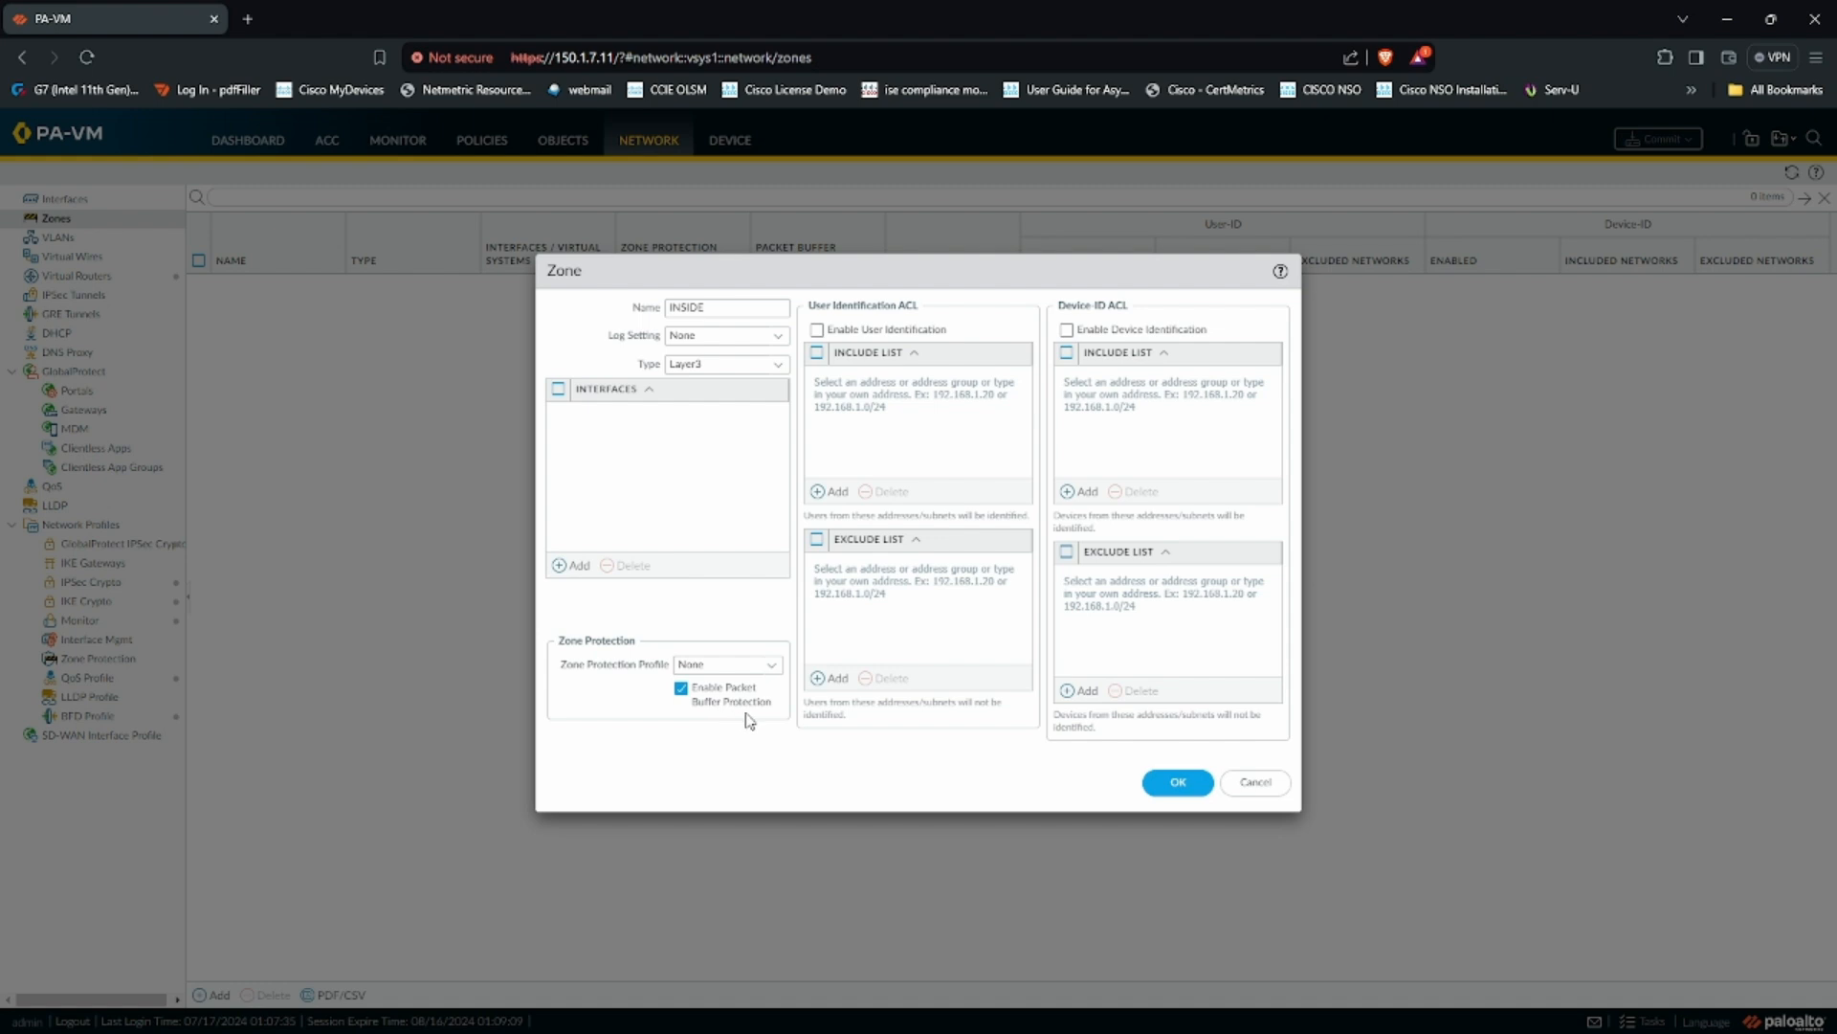
Step: Save the INSIDE zone and create a second zone named Outside with type Layer3
{"action": "left_click", "coordinate": [1180, 784]}
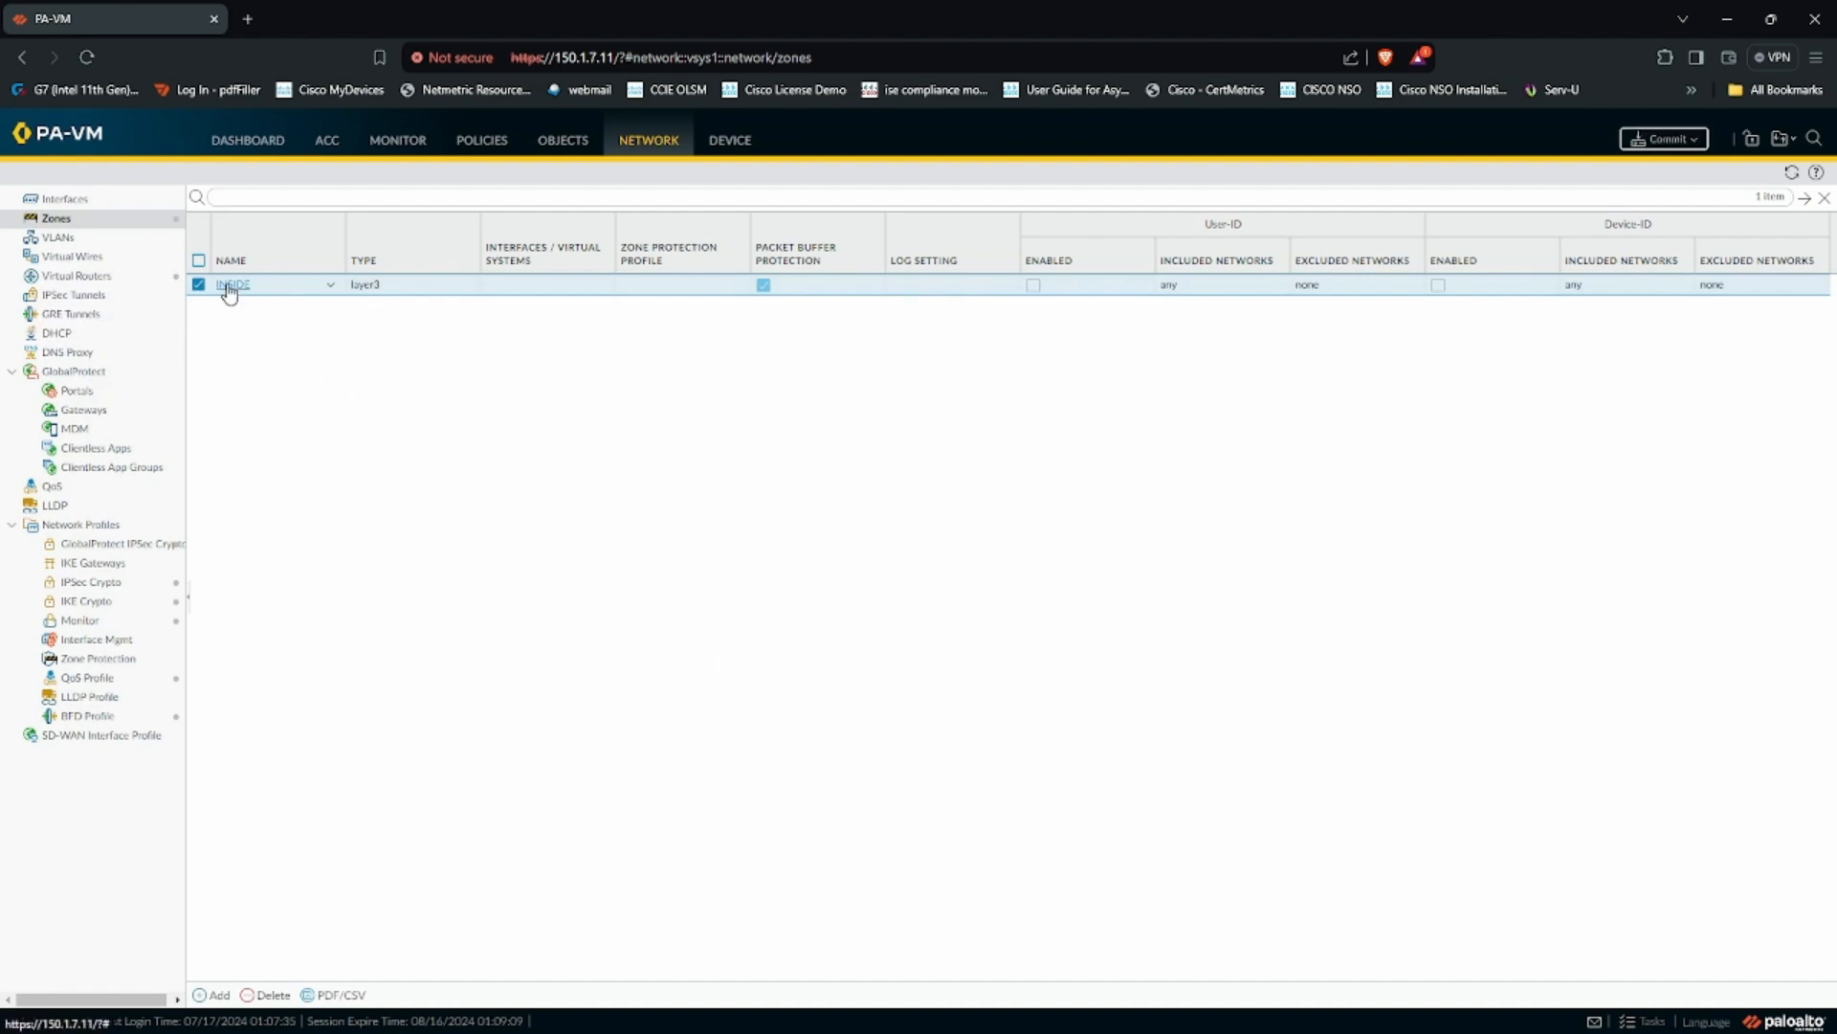
{"action": "left_click", "coordinate": [214, 995]}
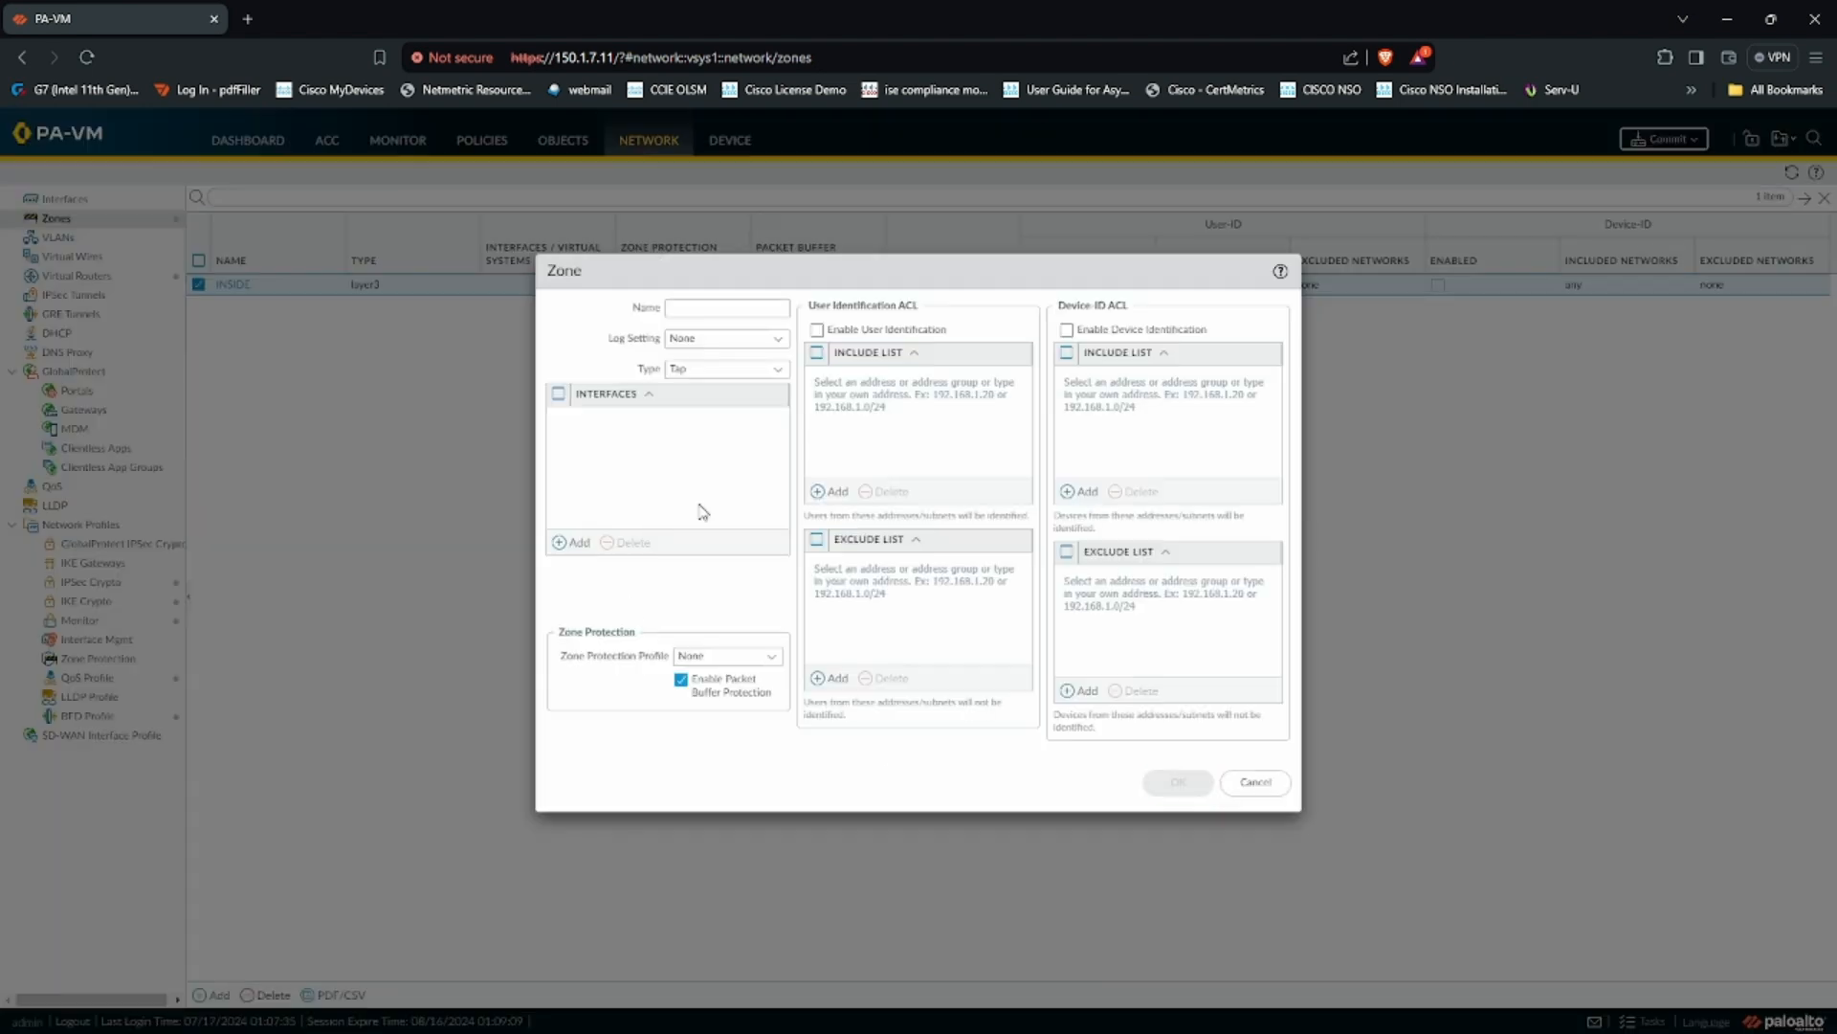
{"action": "type", "text": "Outside"}
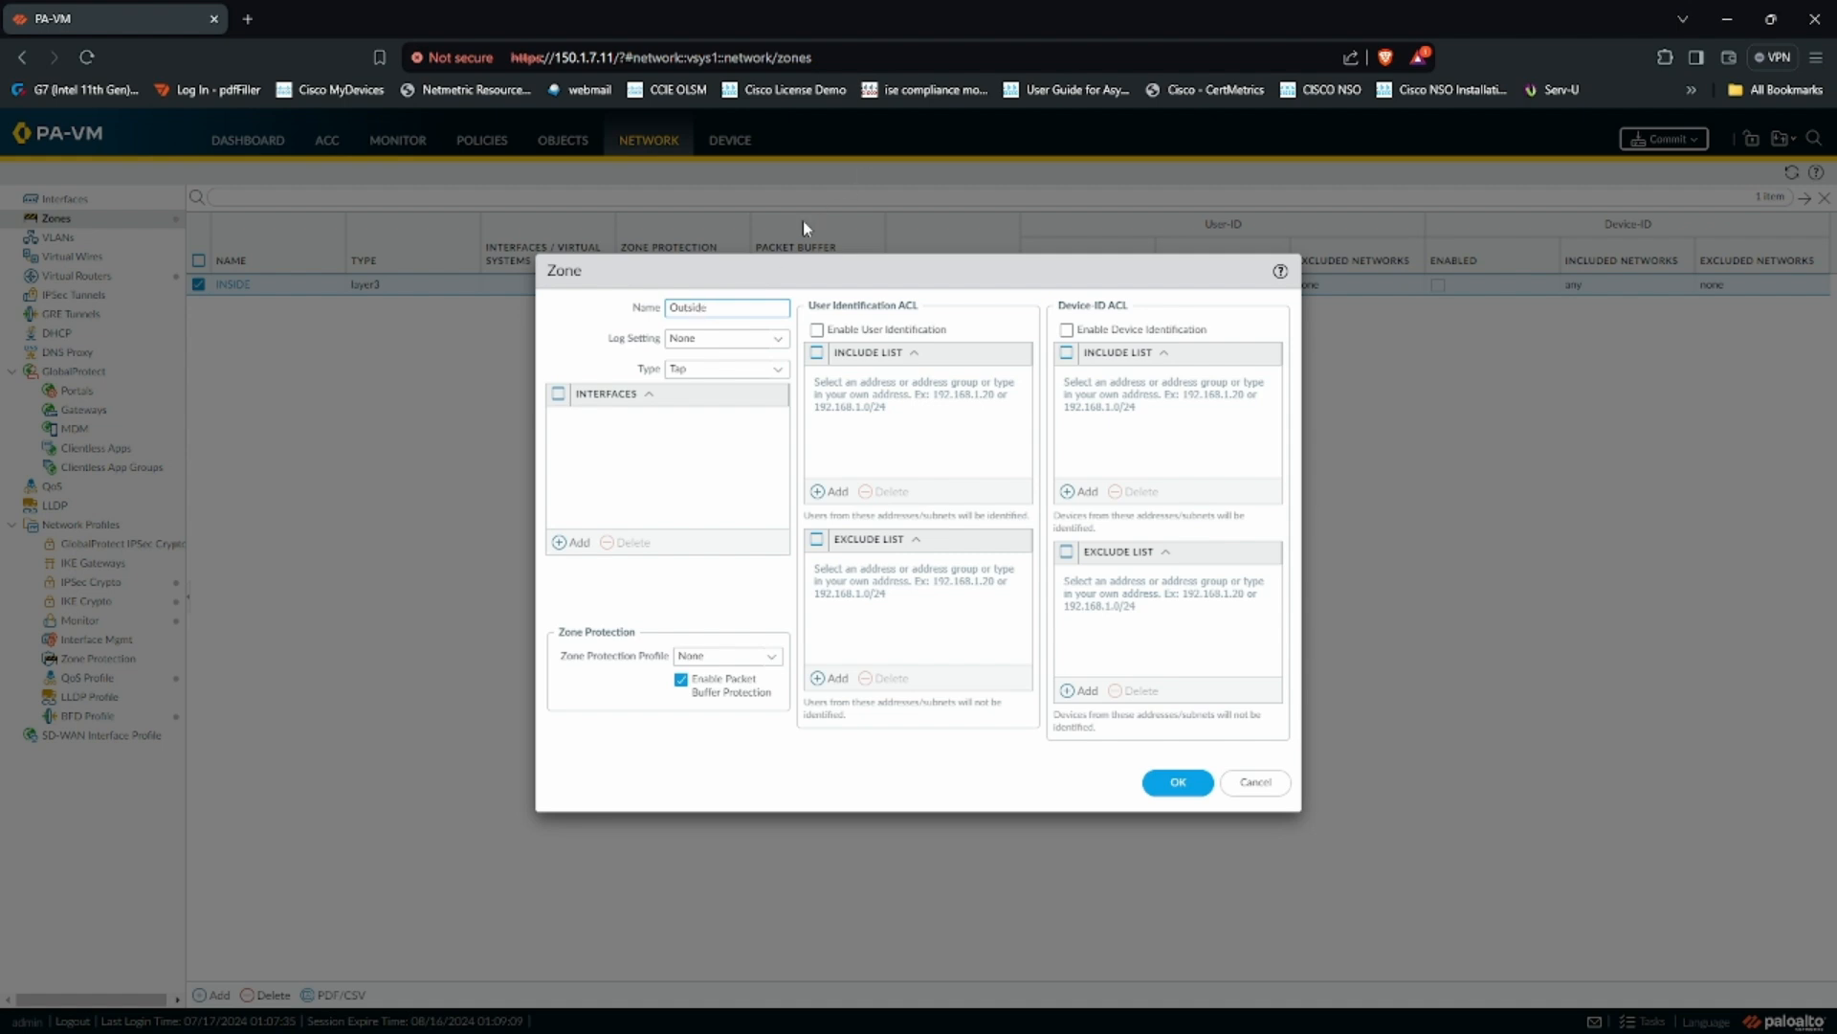
{"action": "left_click", "coordinate": [778, 371]}
{"action": "left_click", "coordinate": [721, 456]}
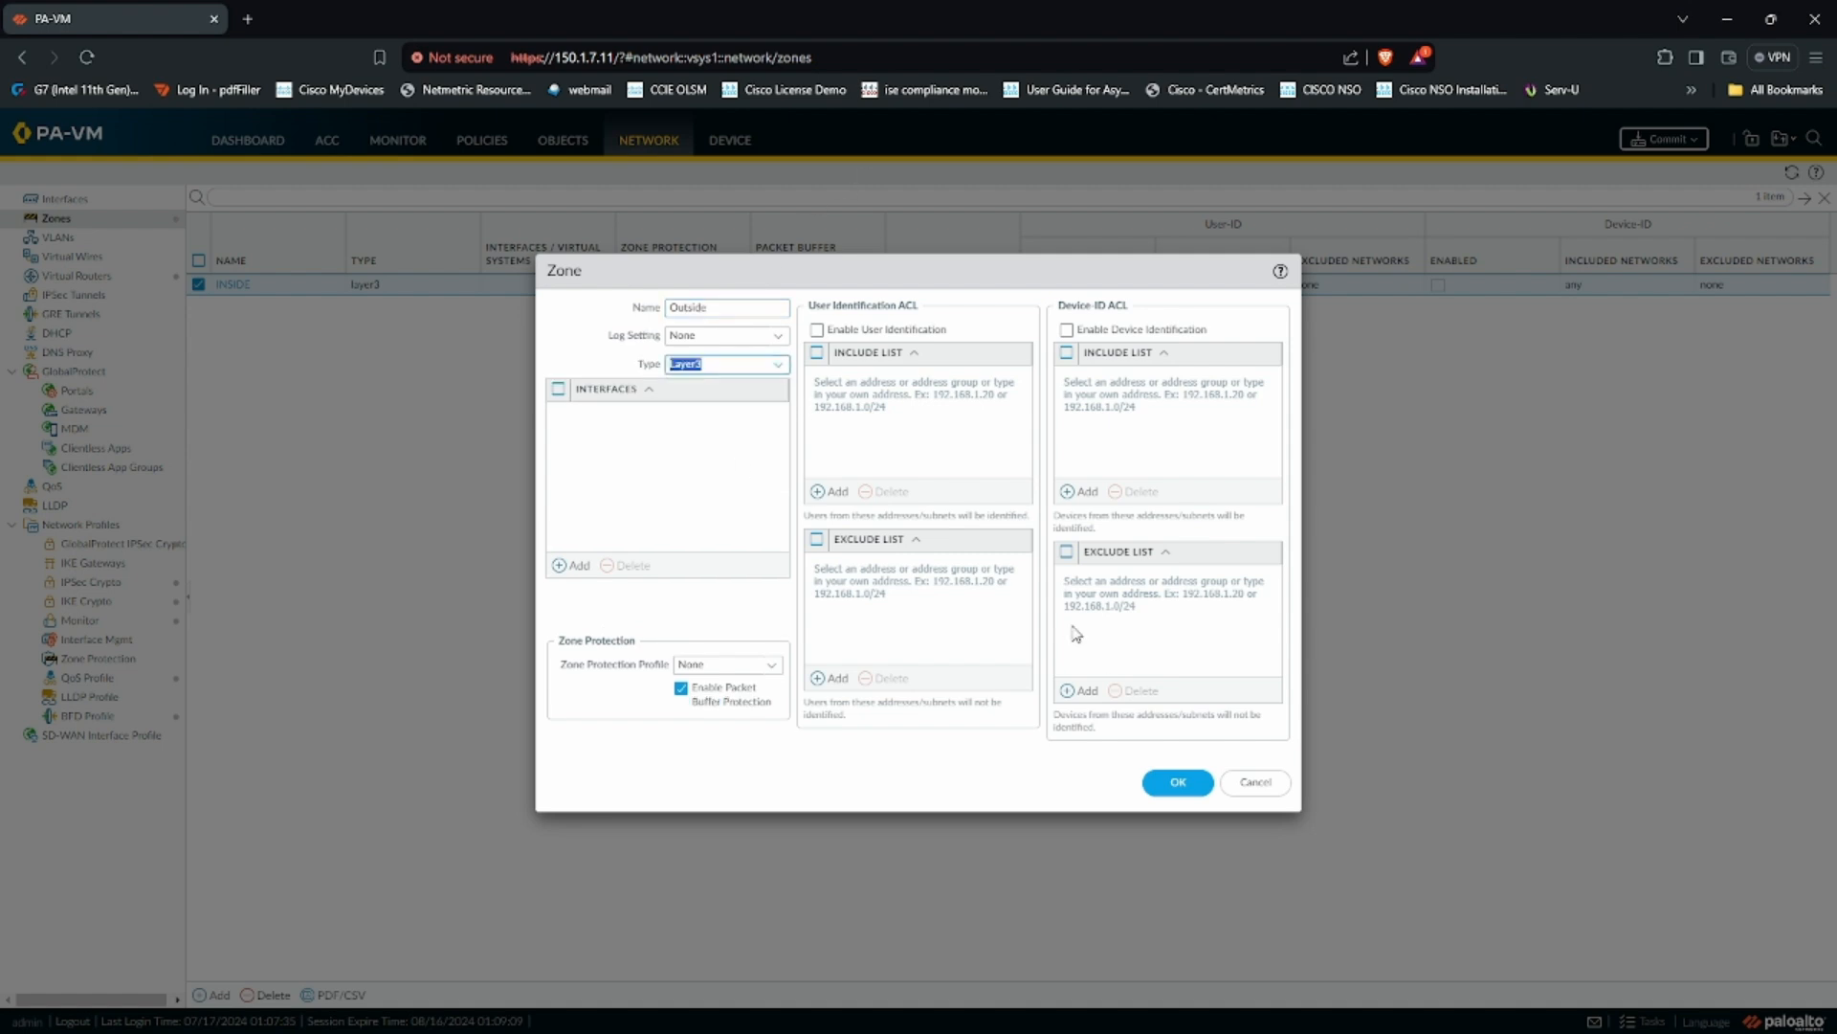
{"action": "left_click", "coordinate": [1175, 787]}
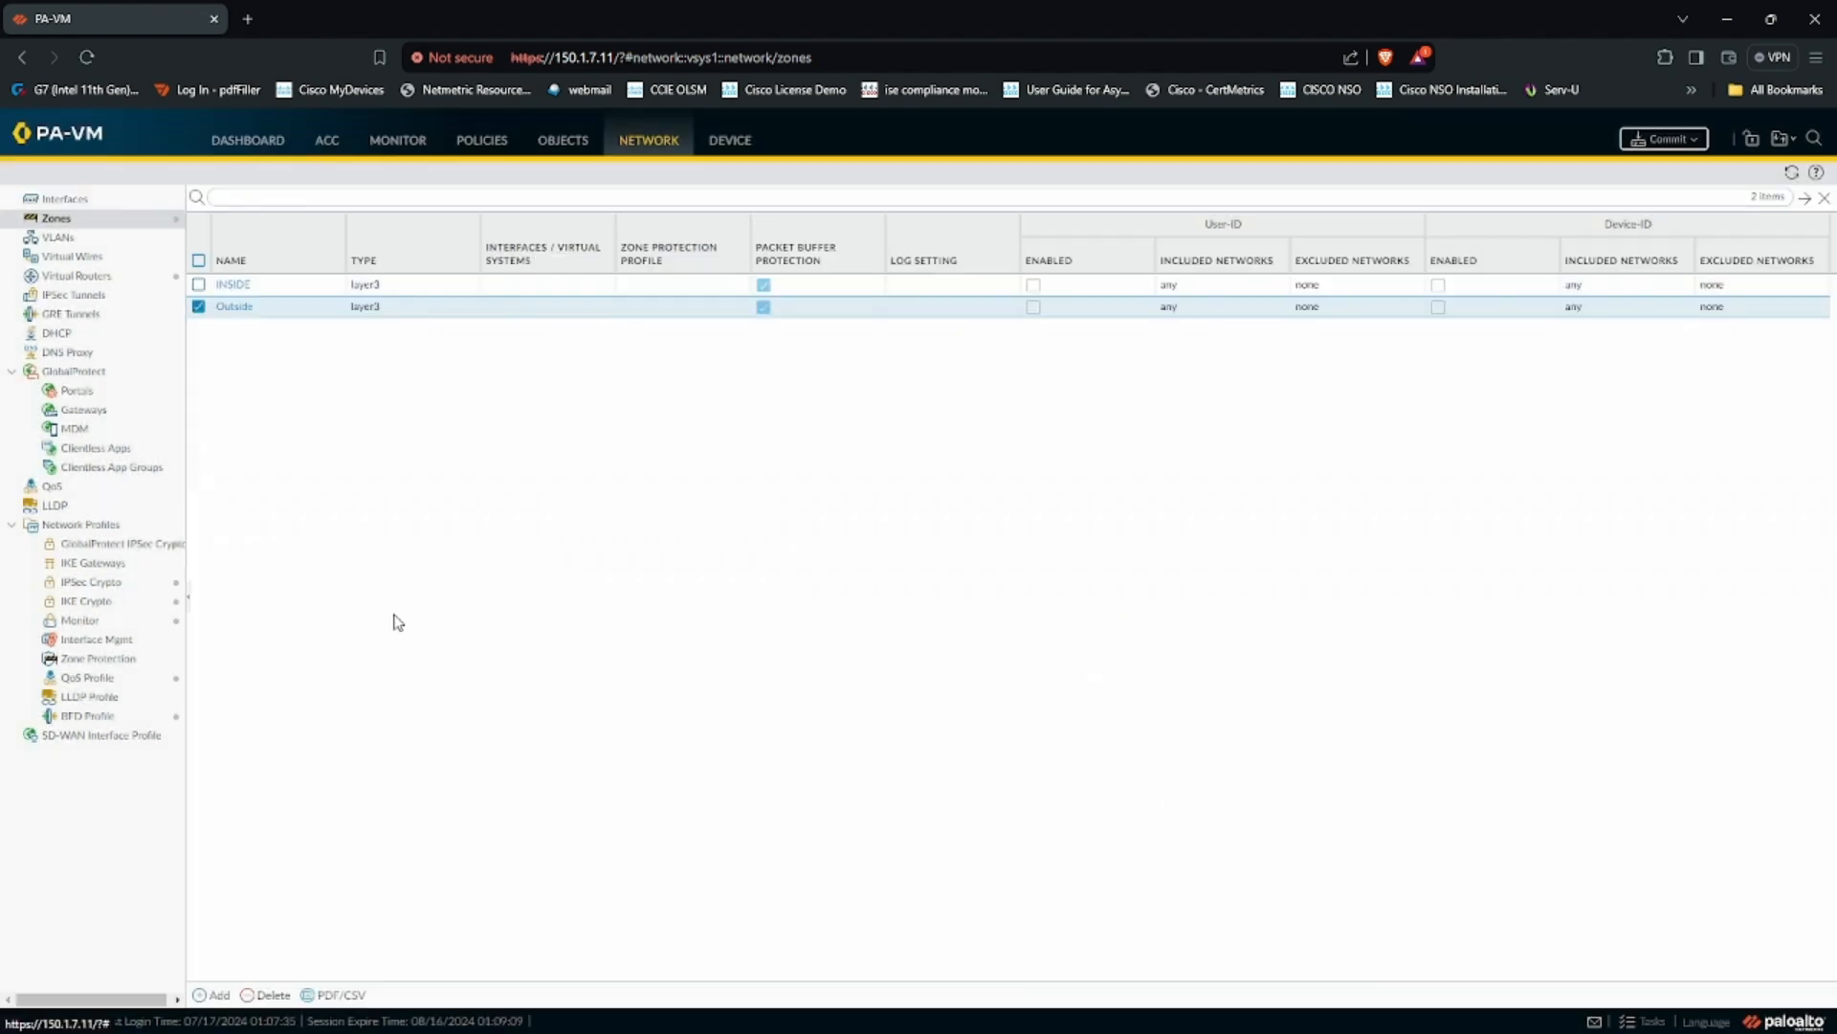
{"action": "left_click", "coordinate": [220, 995]}
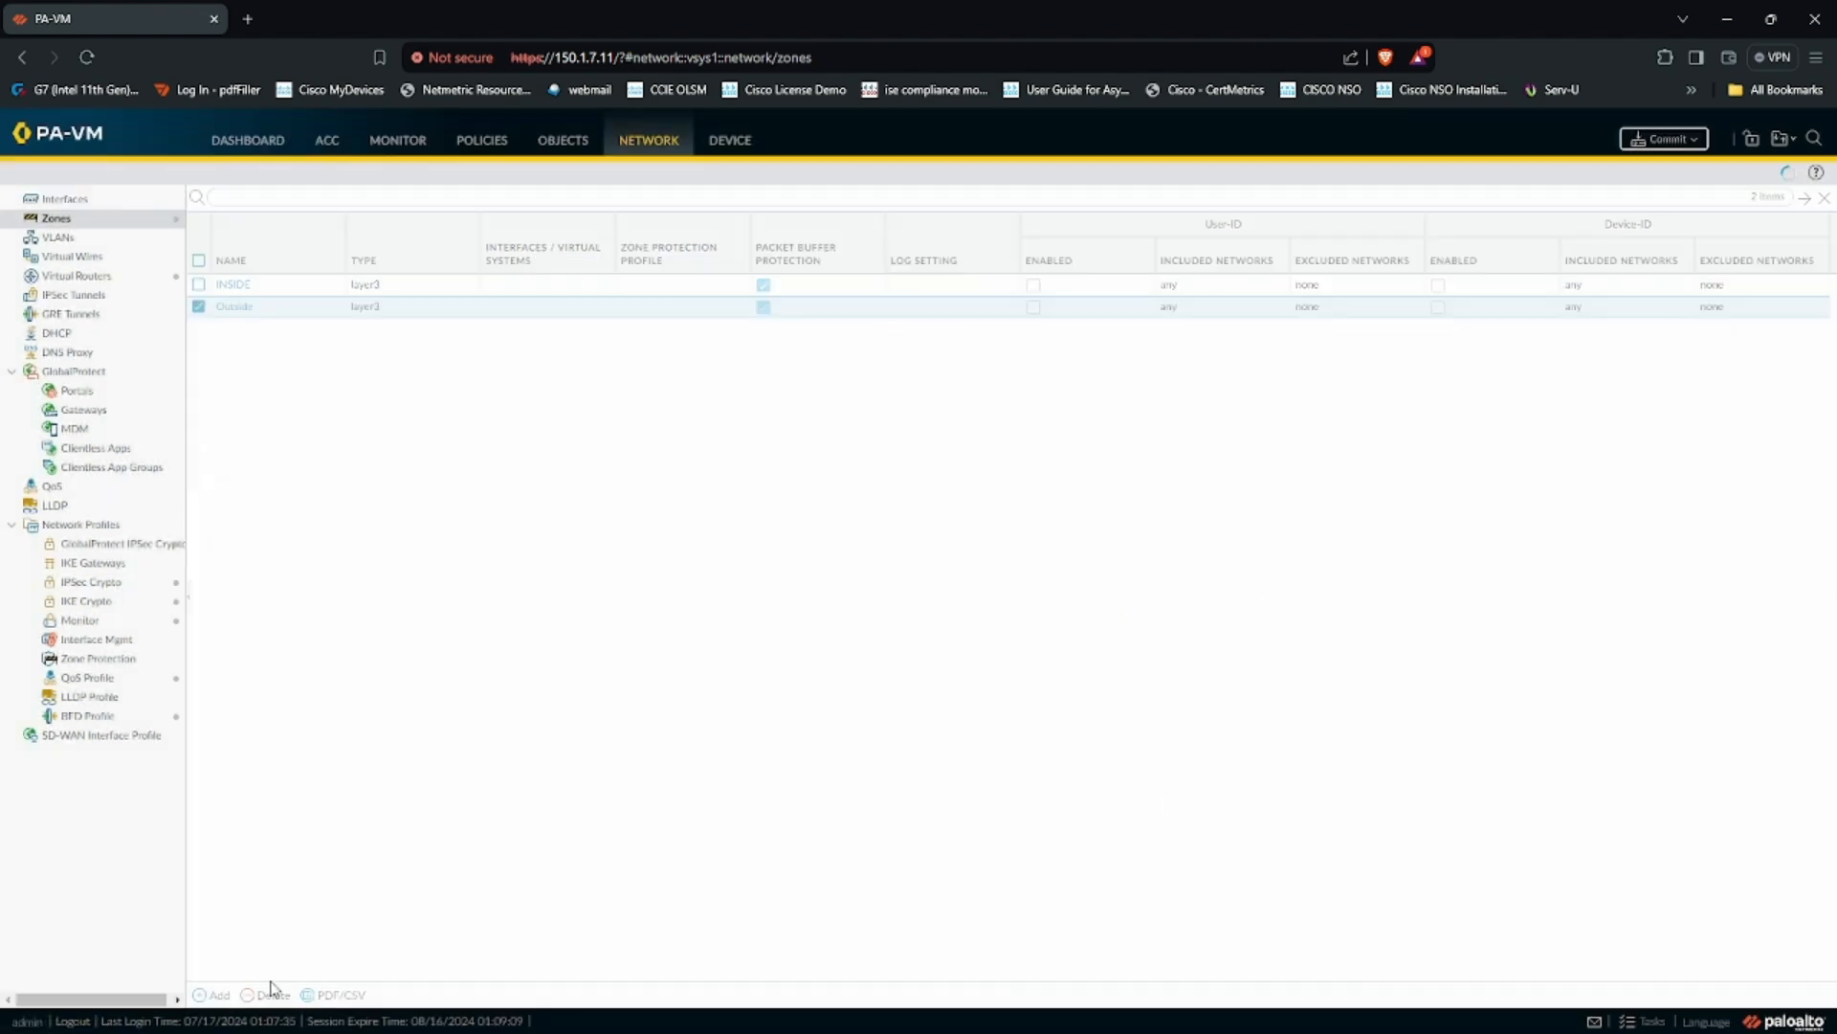
{"action": "left_click", "coordinate": [775, 370]}
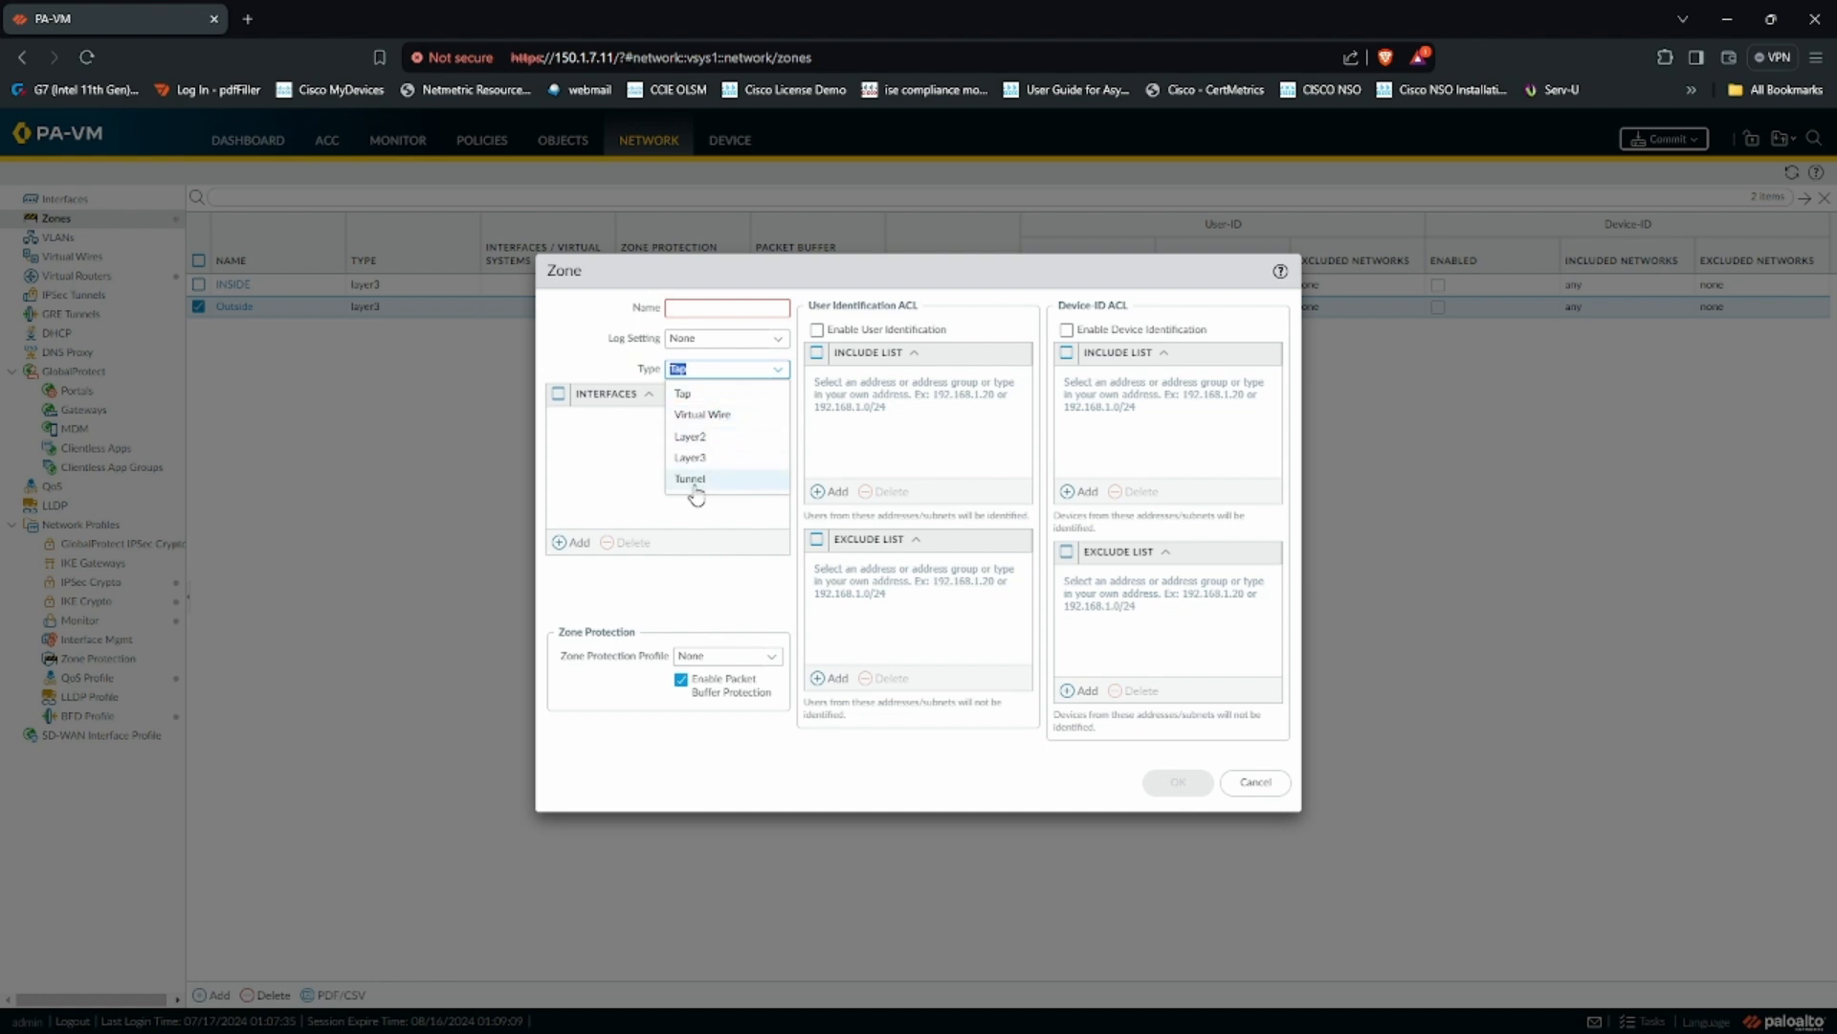
{"action": "left_click", "coordinate": [607, 502]}
{"action": "left_click", "coordinate": [1255, 782]}
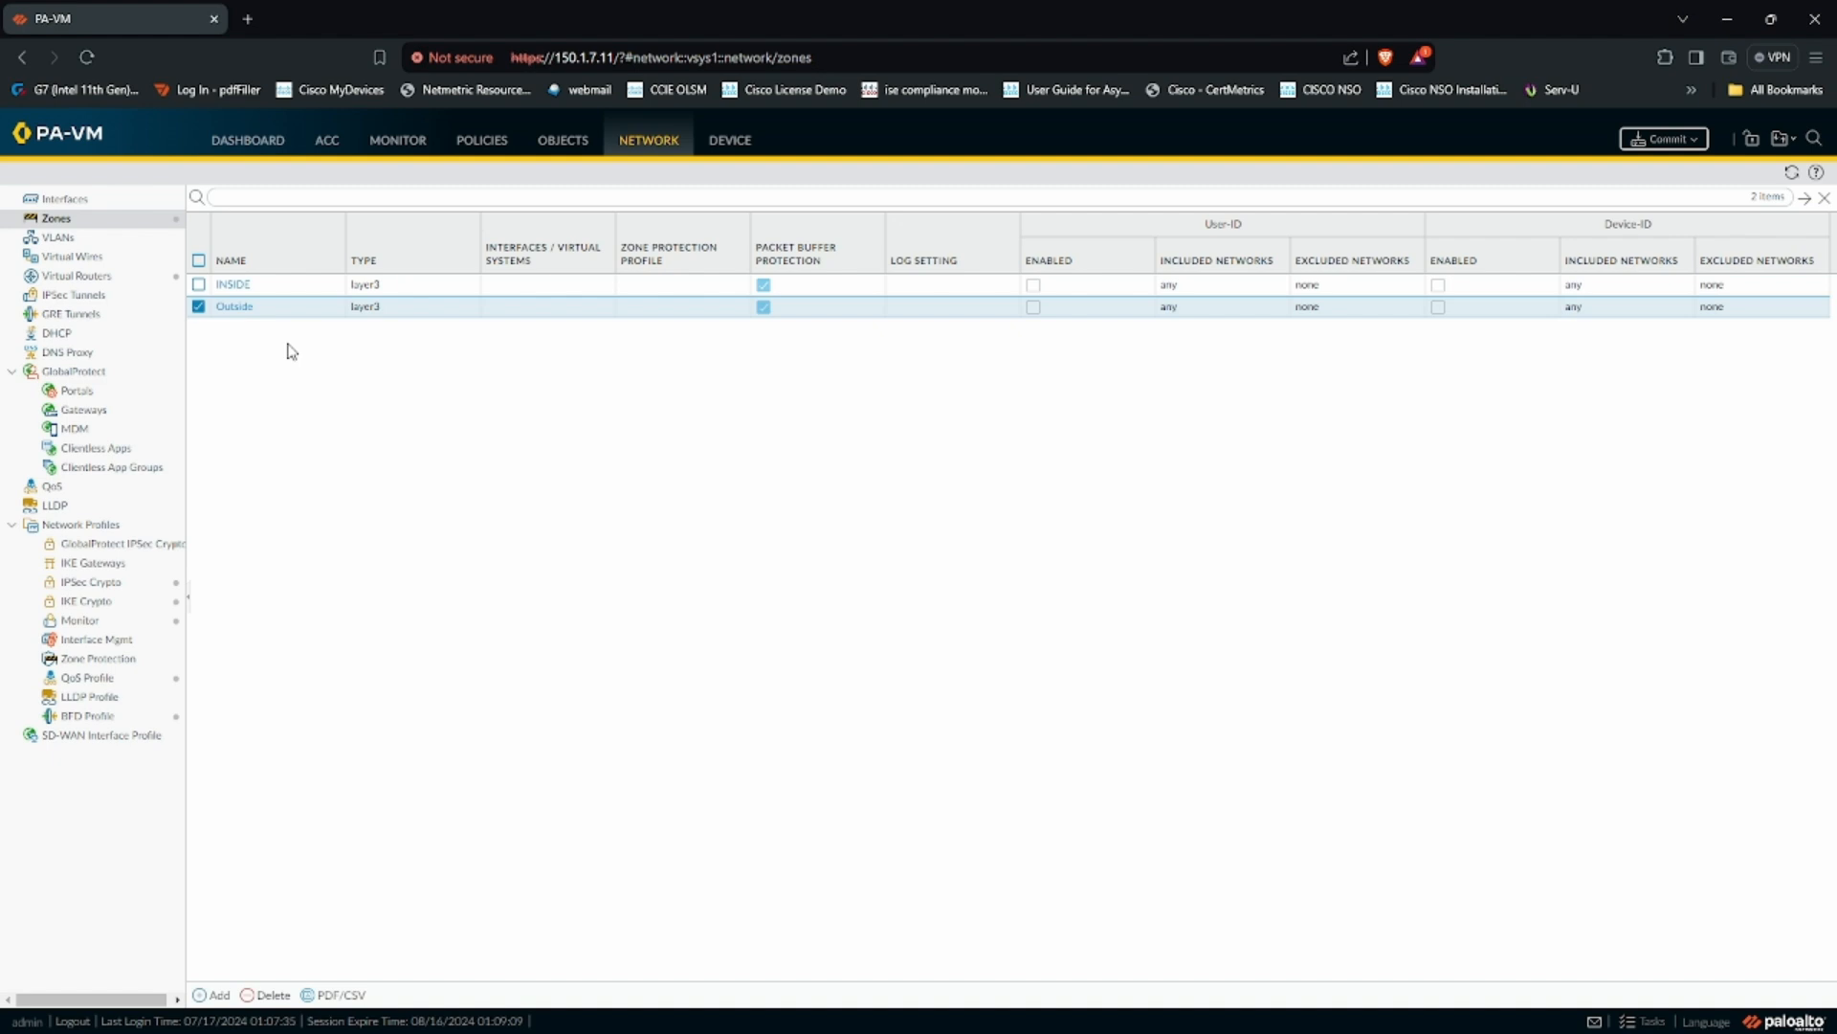
Step: Start a new security policy rule and add an entry for its source zone
{"action": "left_click", "coordinate": [484, 143]}
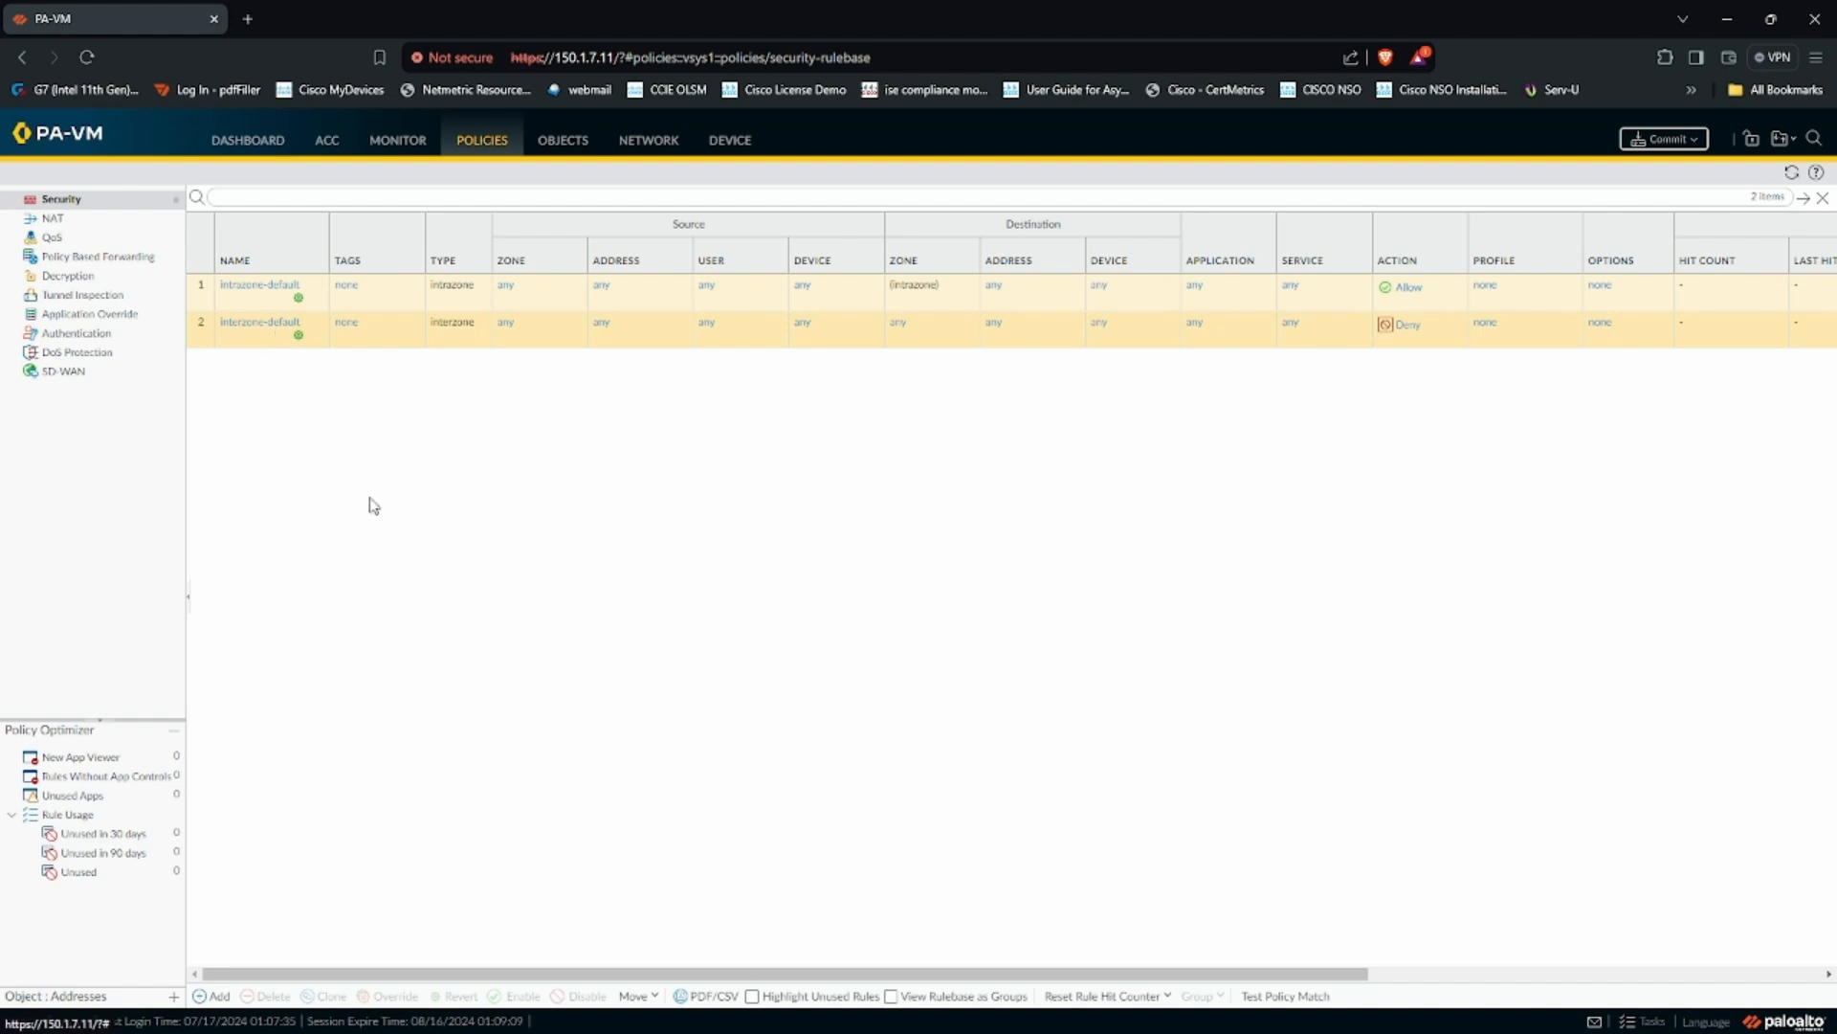
{"action": "left_click", "coordinate": [216, 998]}
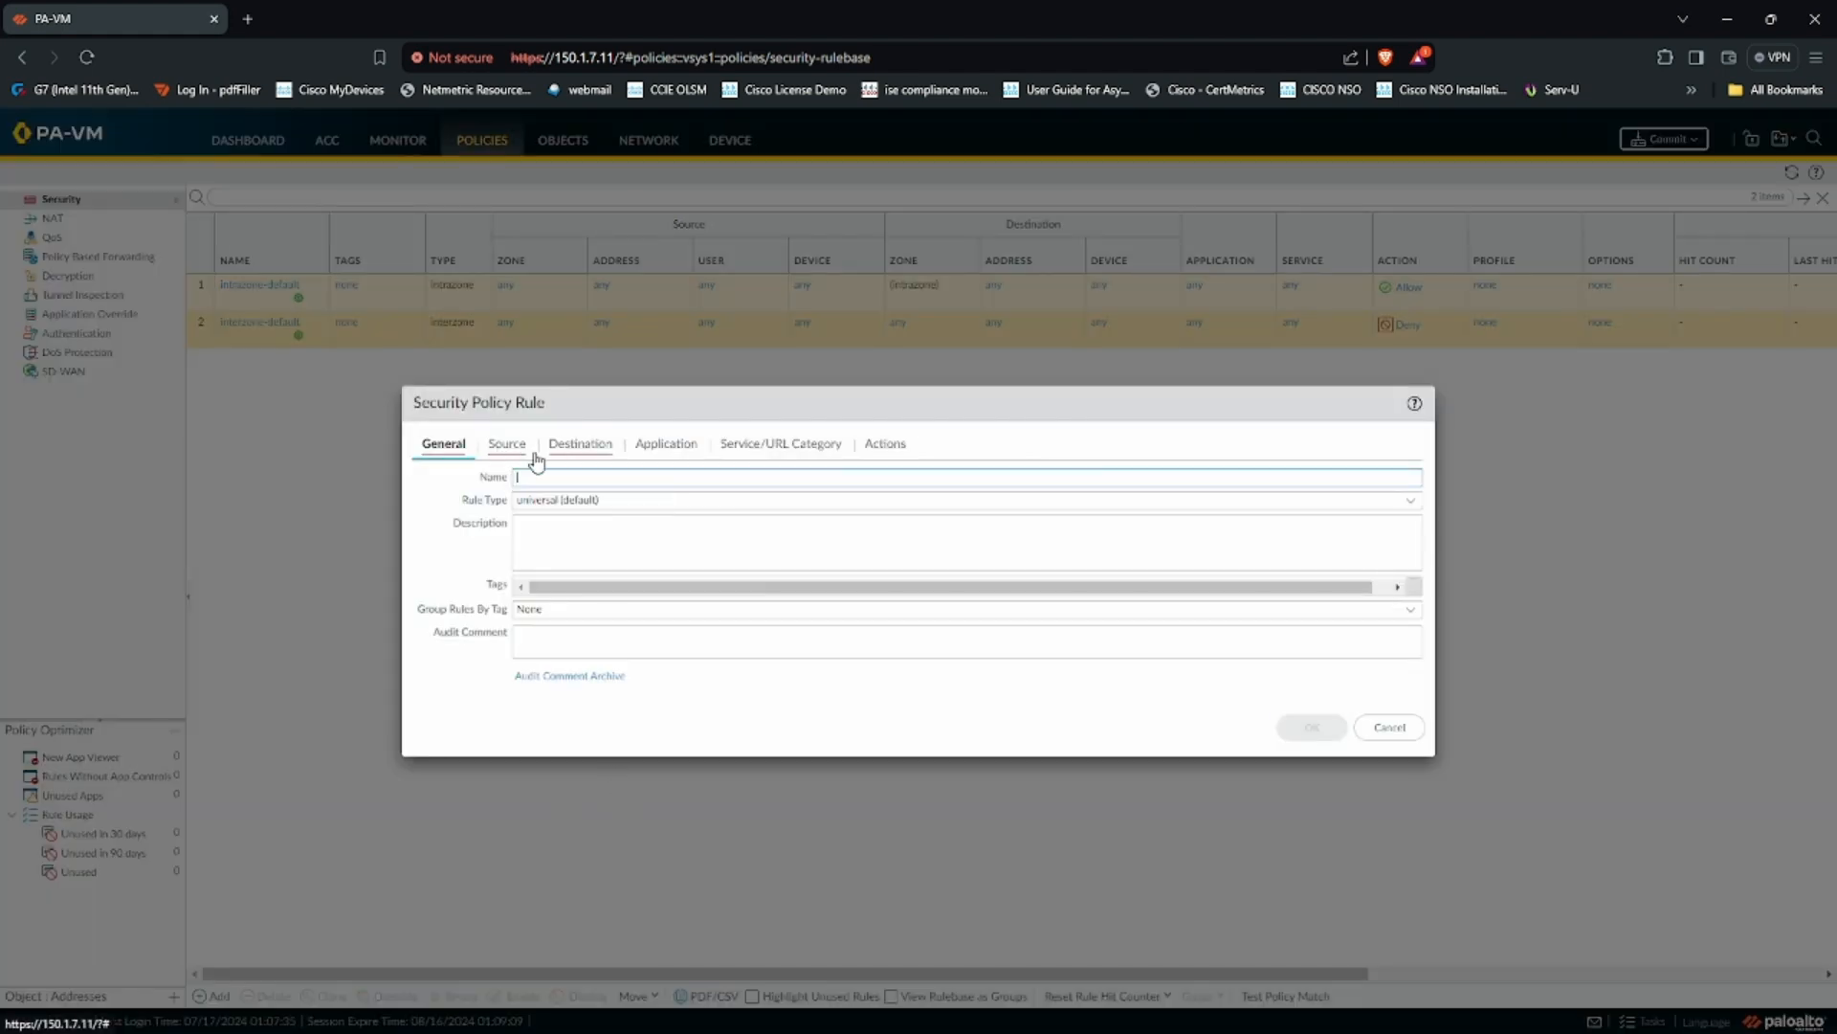
{"action": "left_click", "coordinate": [504, 444]}
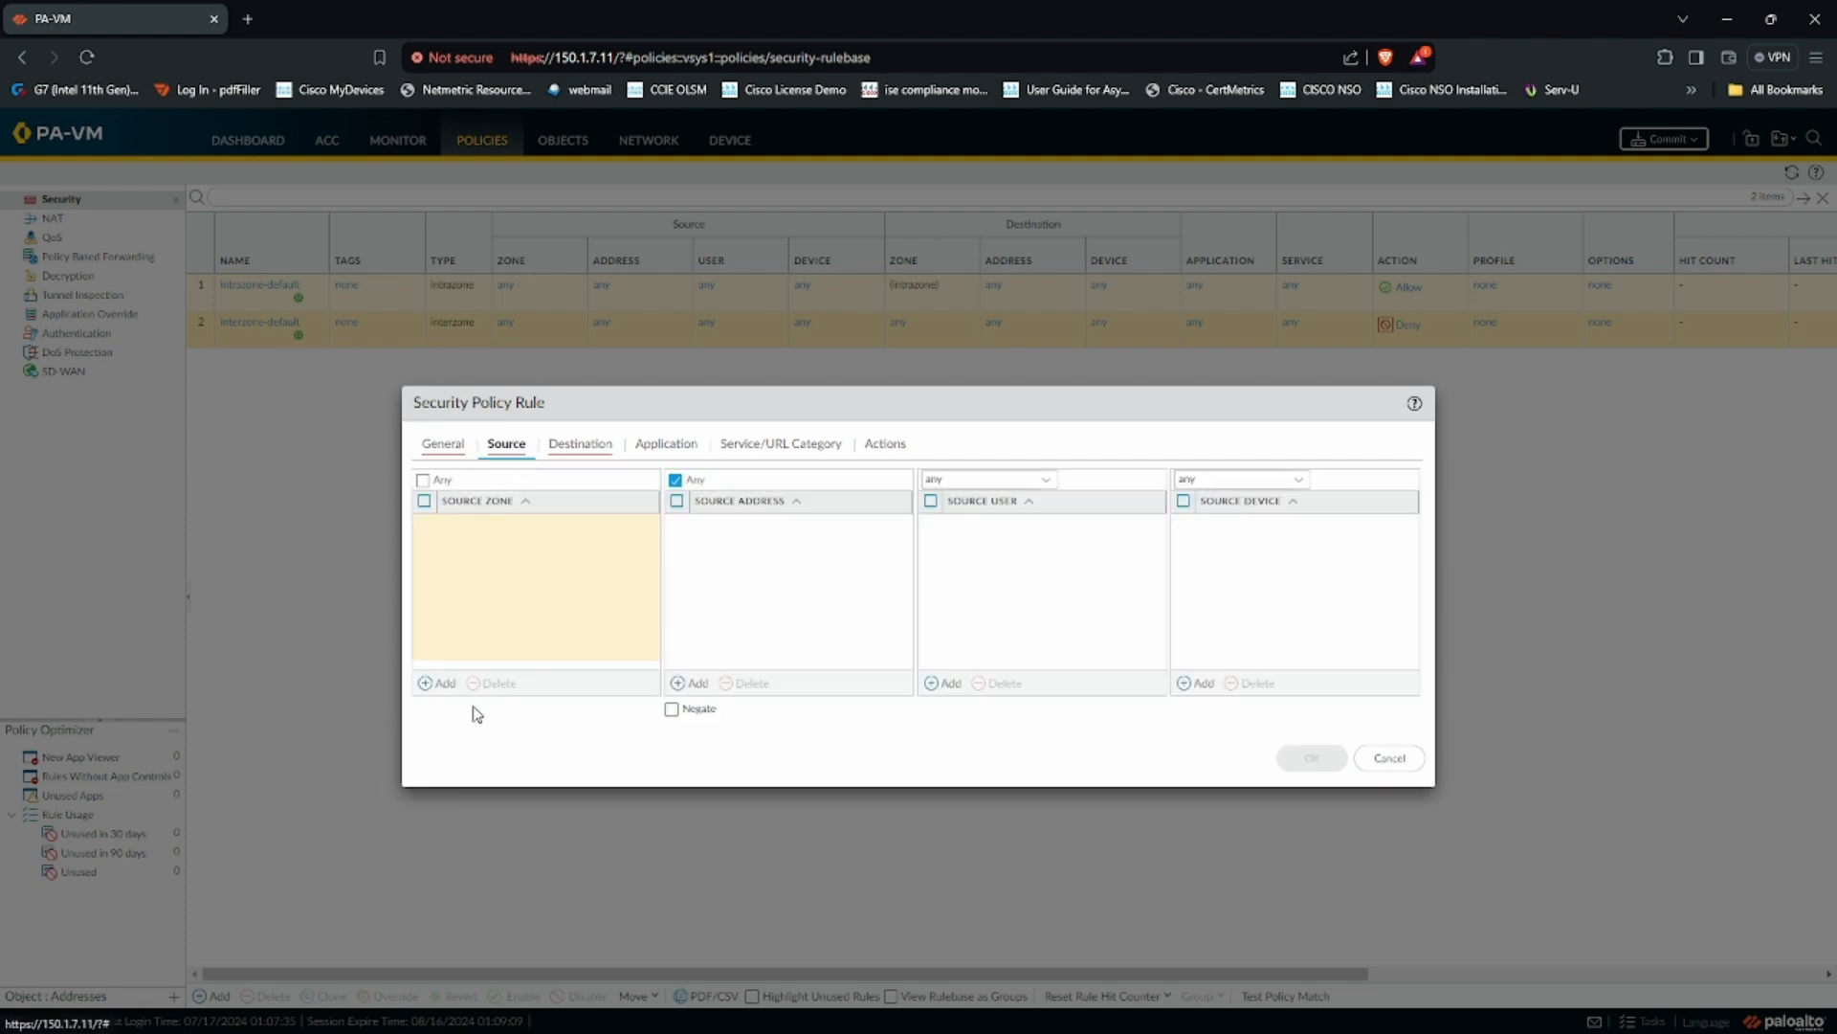
{"action": "left_click", "coordinate": [437, 682]}
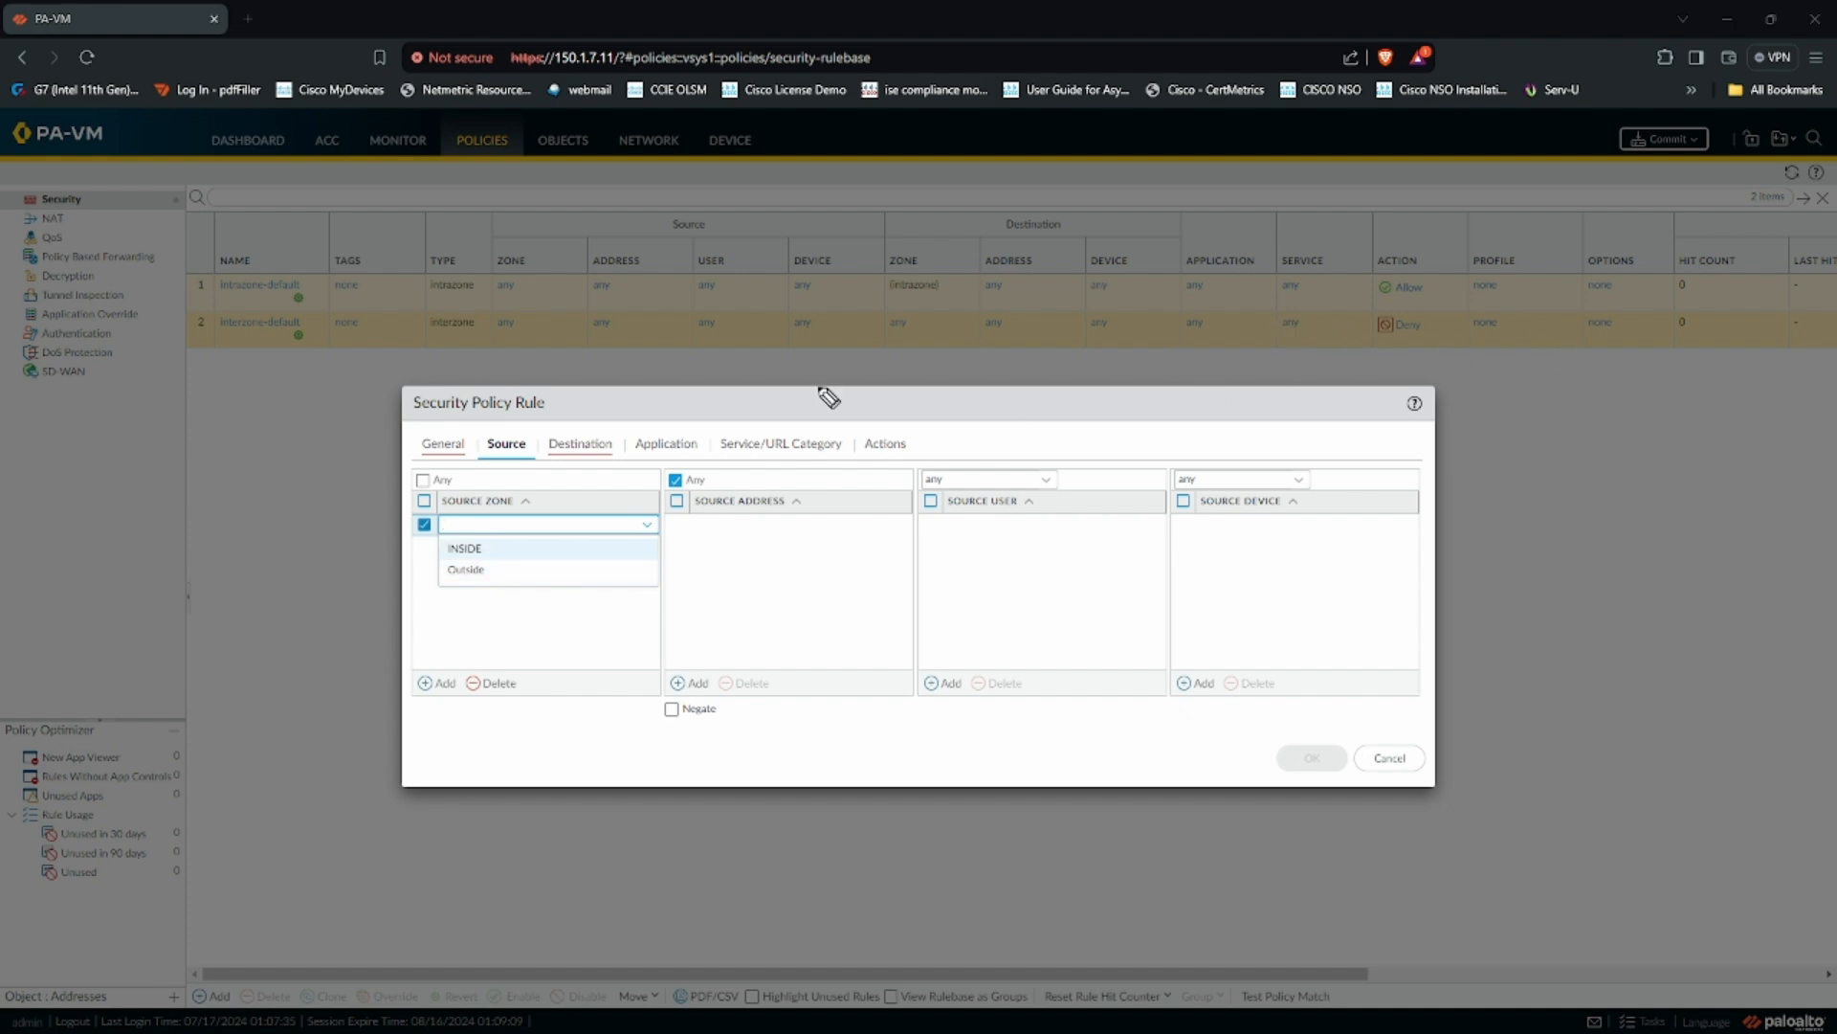
Step: Sketch a PA firewall box with an inside link and an outside link to a circled ISP, adding arrows for traffic flowing from inside to outside
{"action": "left_click_drag", "start_coordinate": [915, 398], "coordinate": [969, 370]}
{"action": "mouse_move", "coordinate": [939, 338]}
{"action": "left_mouse_down"}
{"action": "mouse_move", "coordinate": [875, 431]}
{"action": "mouse_move", "coordinate": [903, 332]}
{"action": "left_mouse_up"}
{"action": "left_click_drag", "start_coordinate": [712, 390], "coordinate": [855, 381]}
{"action": "left_click_drag", "start_coordinate": [1014, 368], "coordinate": [1204, 367]}
{"action": "left_click_drag", "start_coordinate": [746, 360], "coordinate": [880, 356]}
{"action": "left_click_drag", "start_coordinate": [1030, 348], "coordinate": [1183, 345]}
{"action": "left_click_drag", "start_coordinate": [1250, 350], "coordinate": [1313, 346]}
{"action": "mouse_move", "coordinate": [1227, 312]}
{"action": "left_mouse_down"}
{"action": "mouse_move", "coordinate": [1312, 320]}
{"action": "mouse_move", "coordinate": [1231, 398]}
{"action": "mouse_move", "coordinate": [1234, 310]}
{"action": "left_mouse_up"}
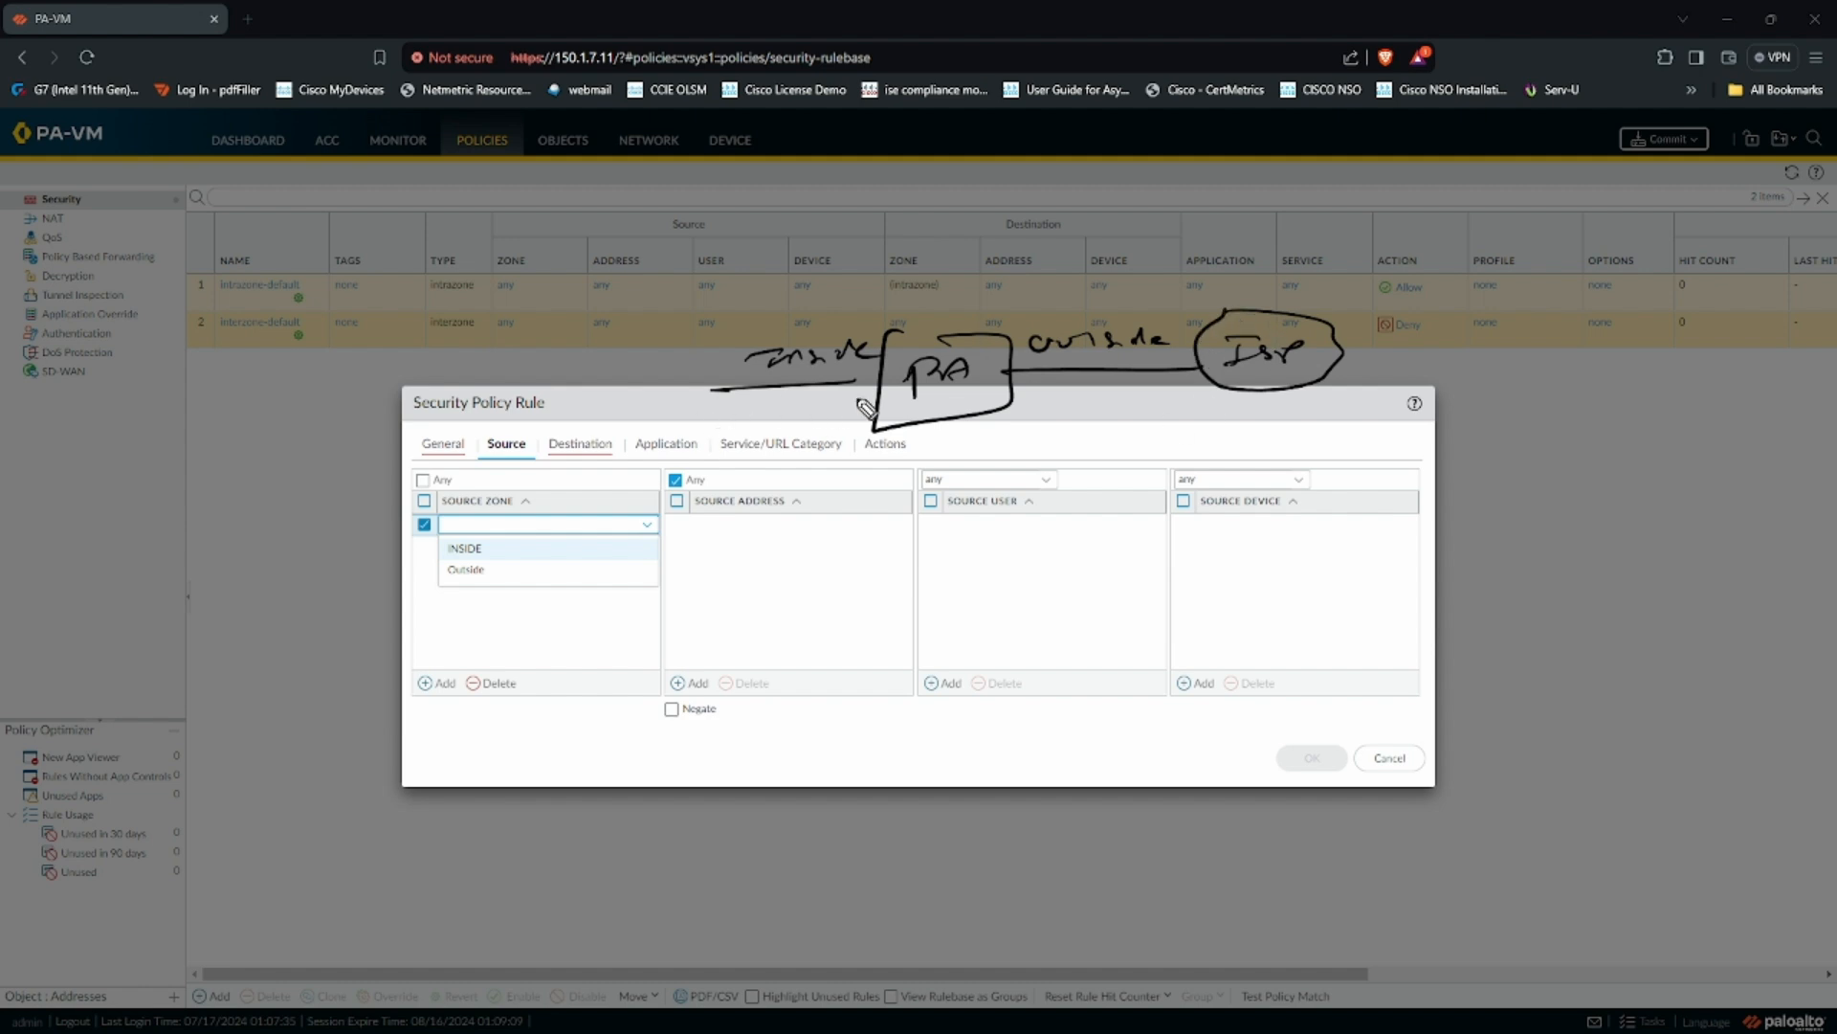
{"action": "mouse_move", "coordinate": [794, 388]}
{"action": "left_mouse_down"}
{"action": "mouse_move", "coordinate": [682, 393]}
{"action": "mouse_move", "coordinate": [869, 377]}
{"action": "mouse_move", "coordinate": [860, 390]}
{"action": "left_mouse_up"}
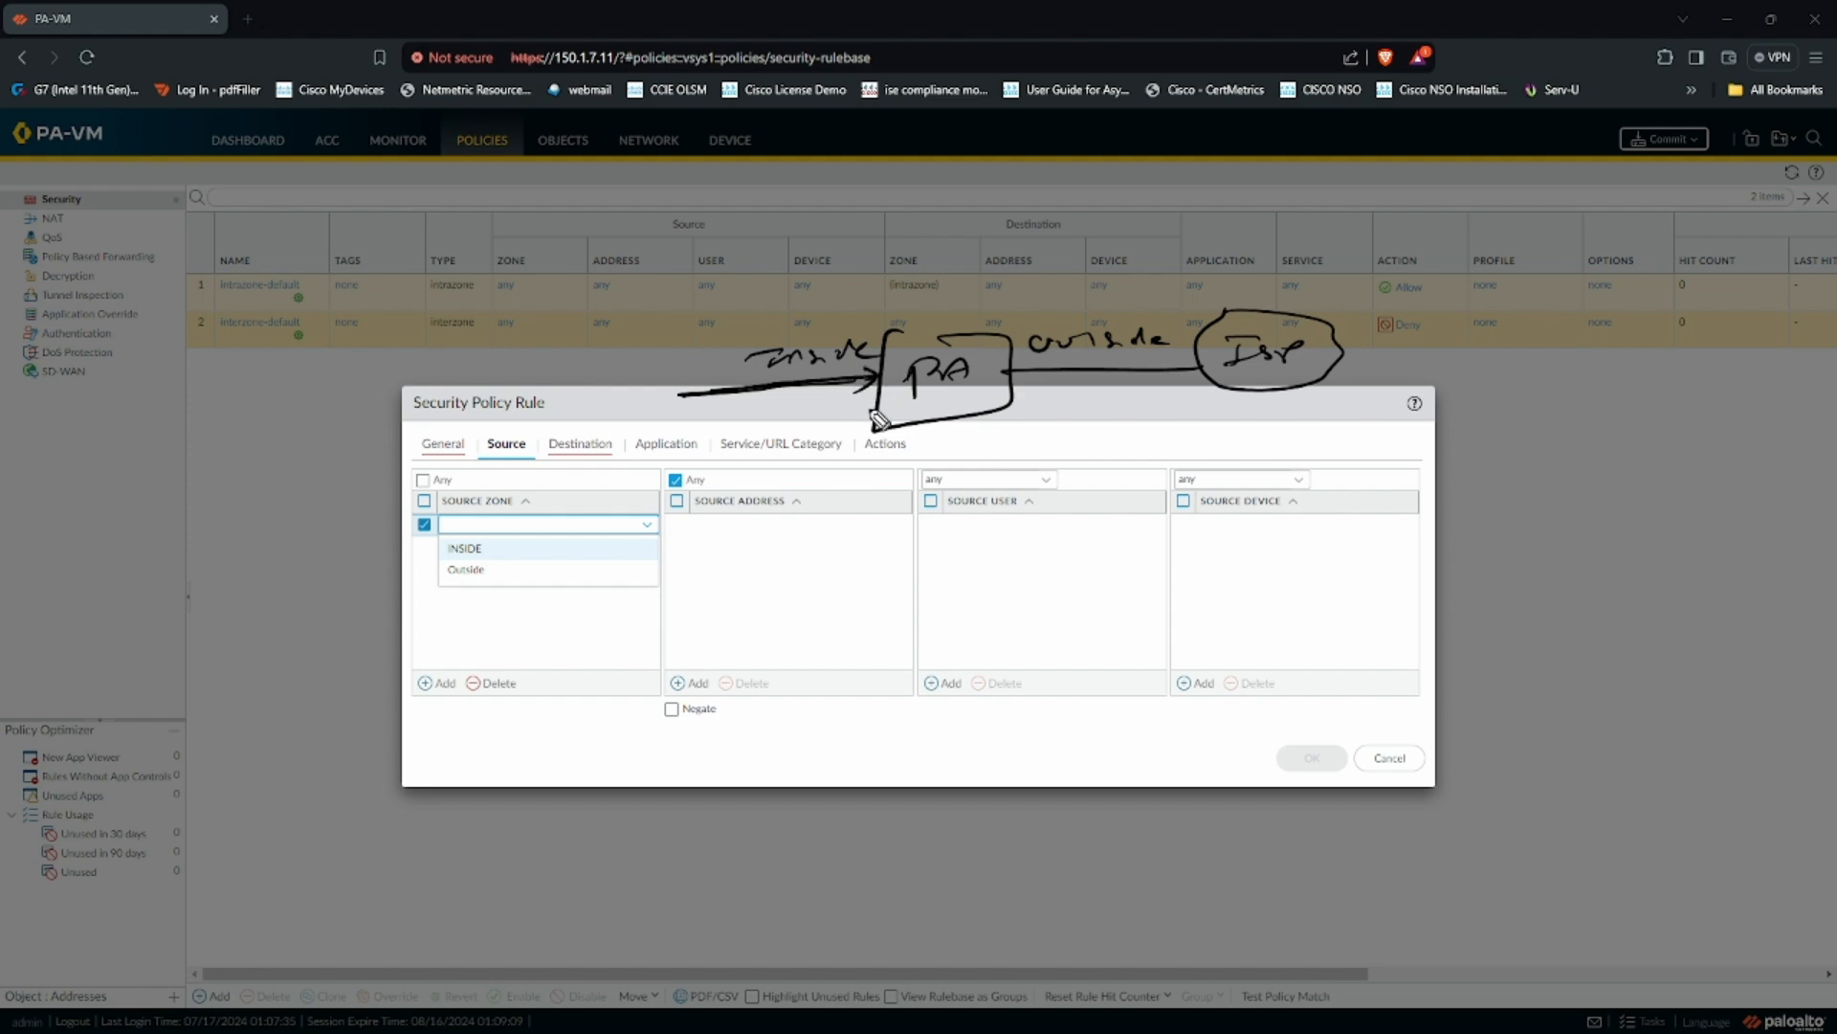
{"action": "mouse_move", "coordinate": [1020, 378]}
{"action": "left_mouse_down"}
{"action": "mouse_move", "coordinate": [1134, 366]}
{"action": "mouse_move", "coordinate": [1112, 377]}
{"action": "left_mouse_up"}
Step: Set the rule's source zone to INSIDE and its destination zone to Outside
{"action": "left_click", "coordinate": [466, 549]}
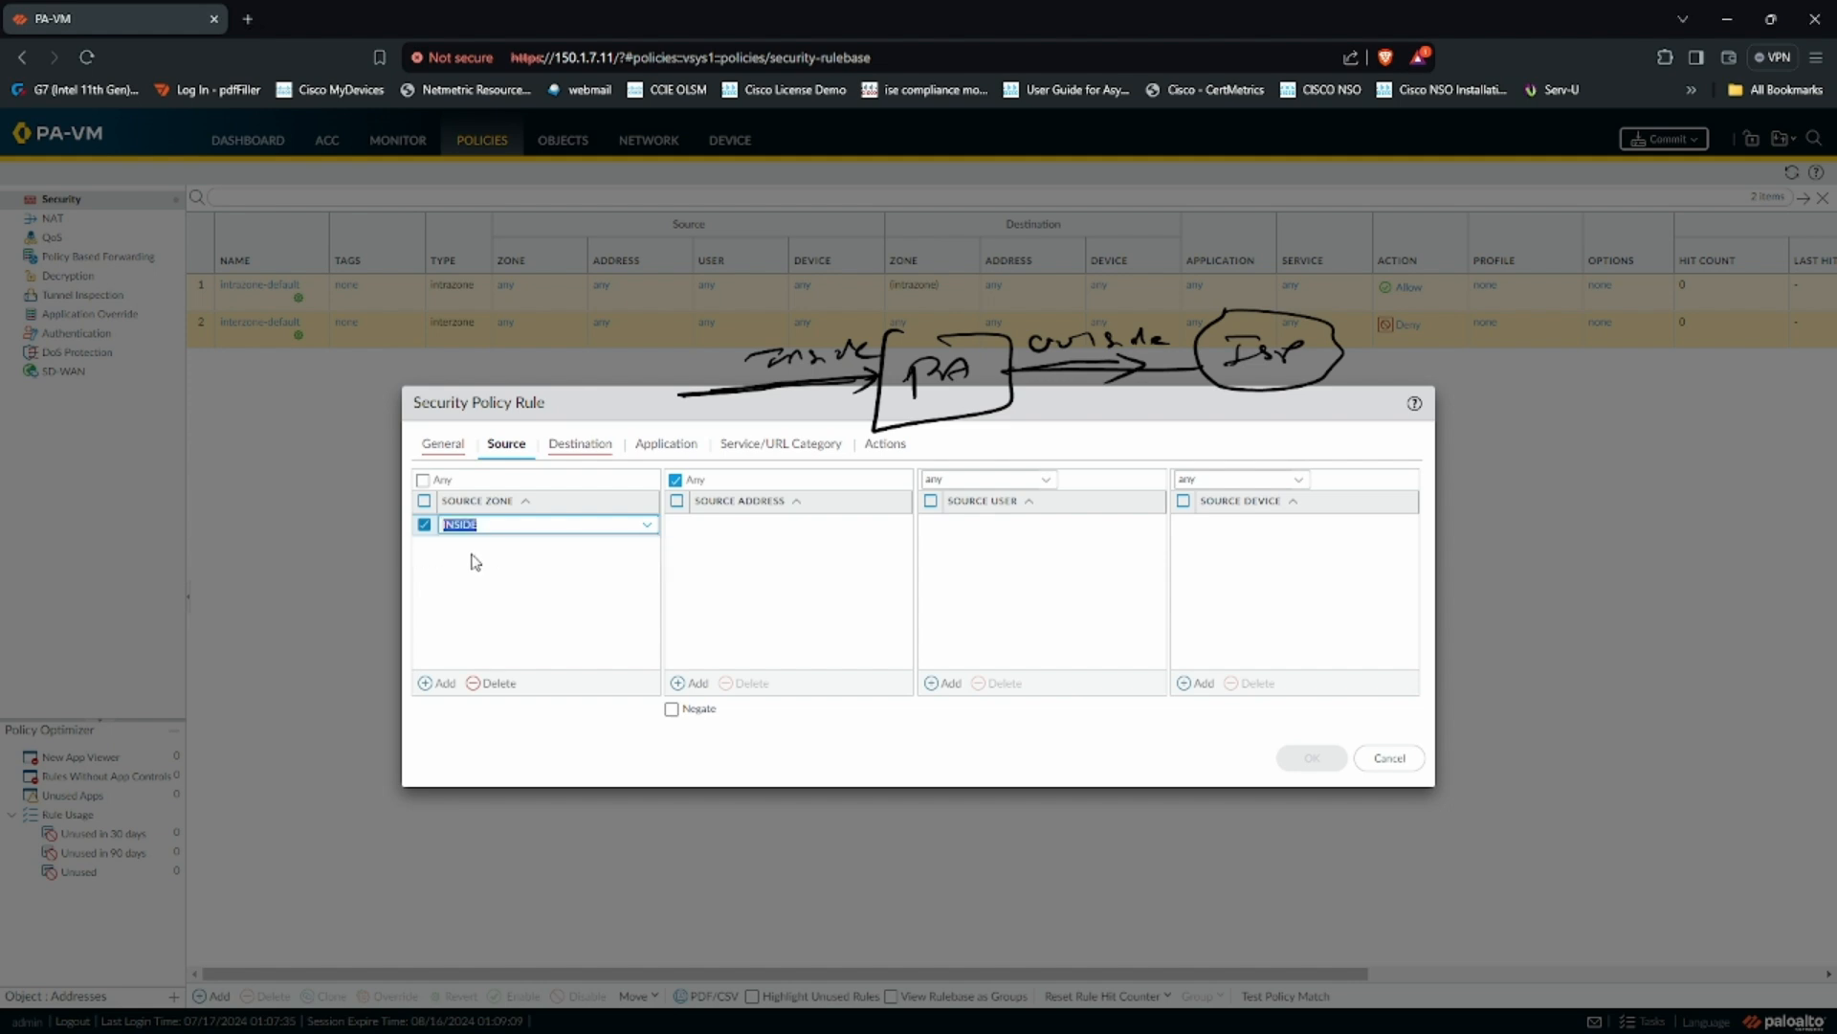
{"action": "left_click", "coordinate": [581, 449]}
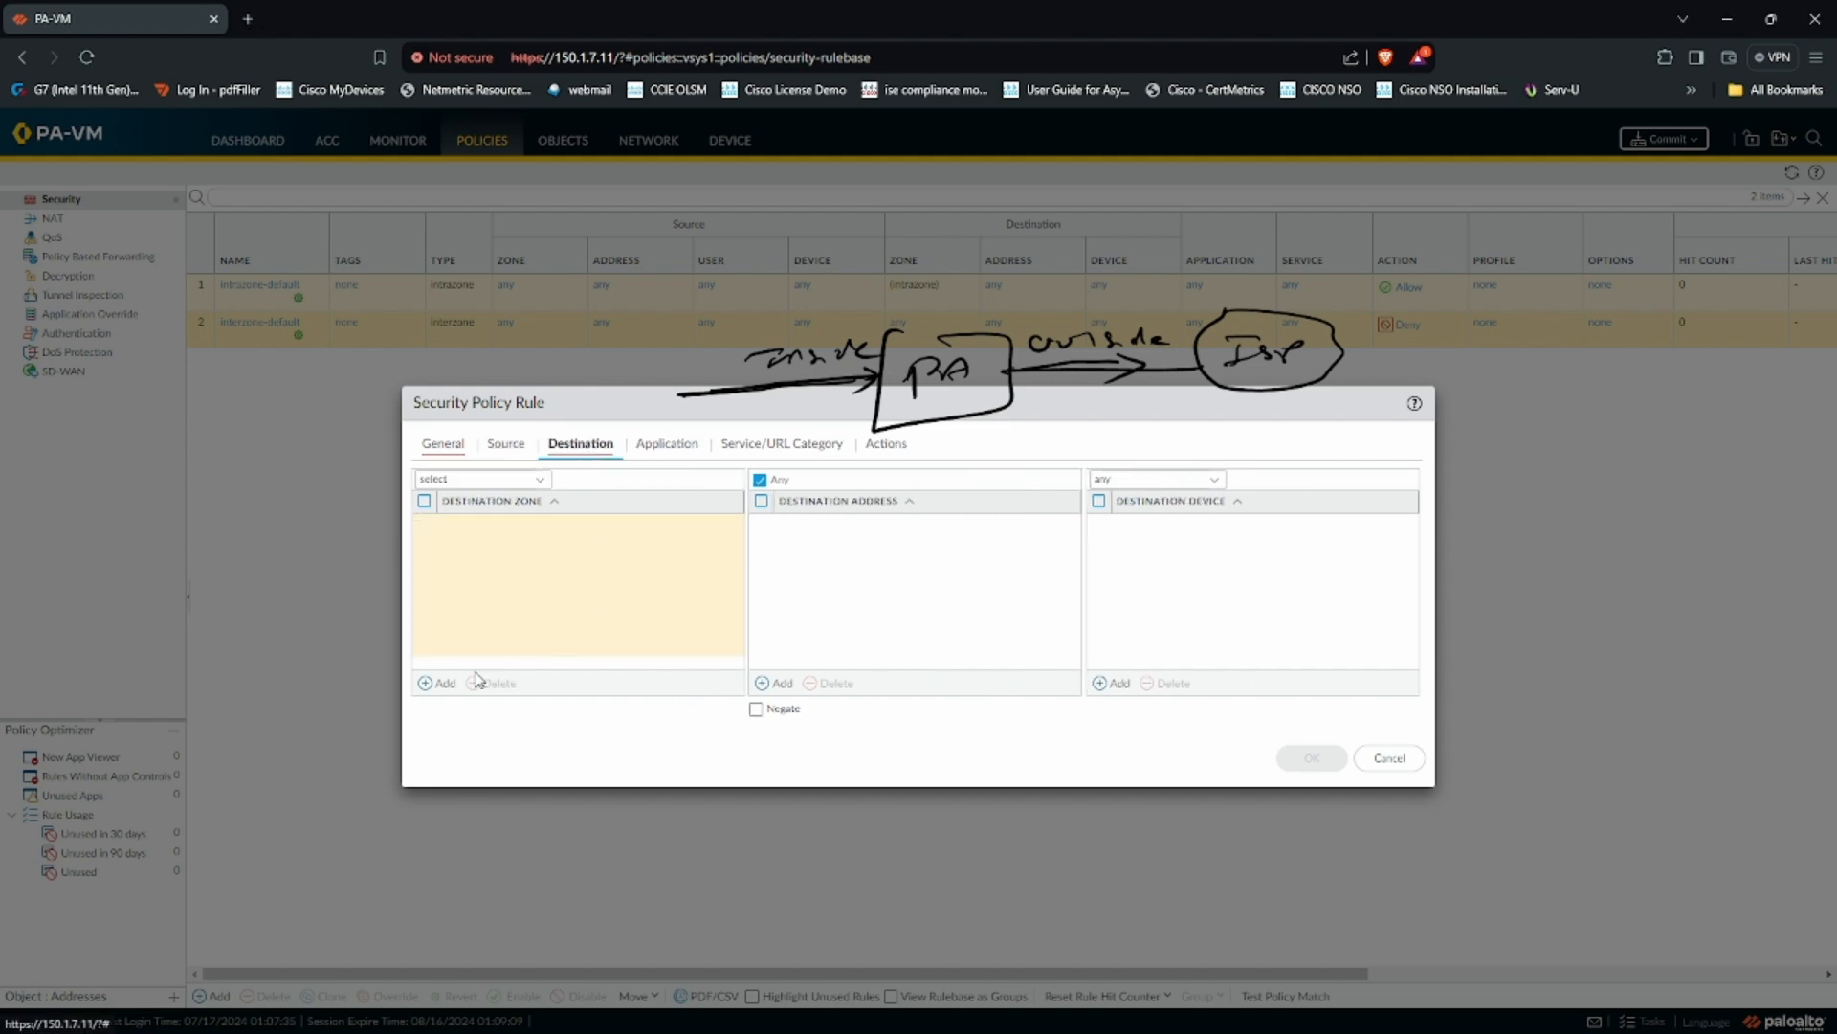
{"action": "left_click", "coordinate": [446, 685]}
{"action": "left_click", "coordinate": [497, 567]}
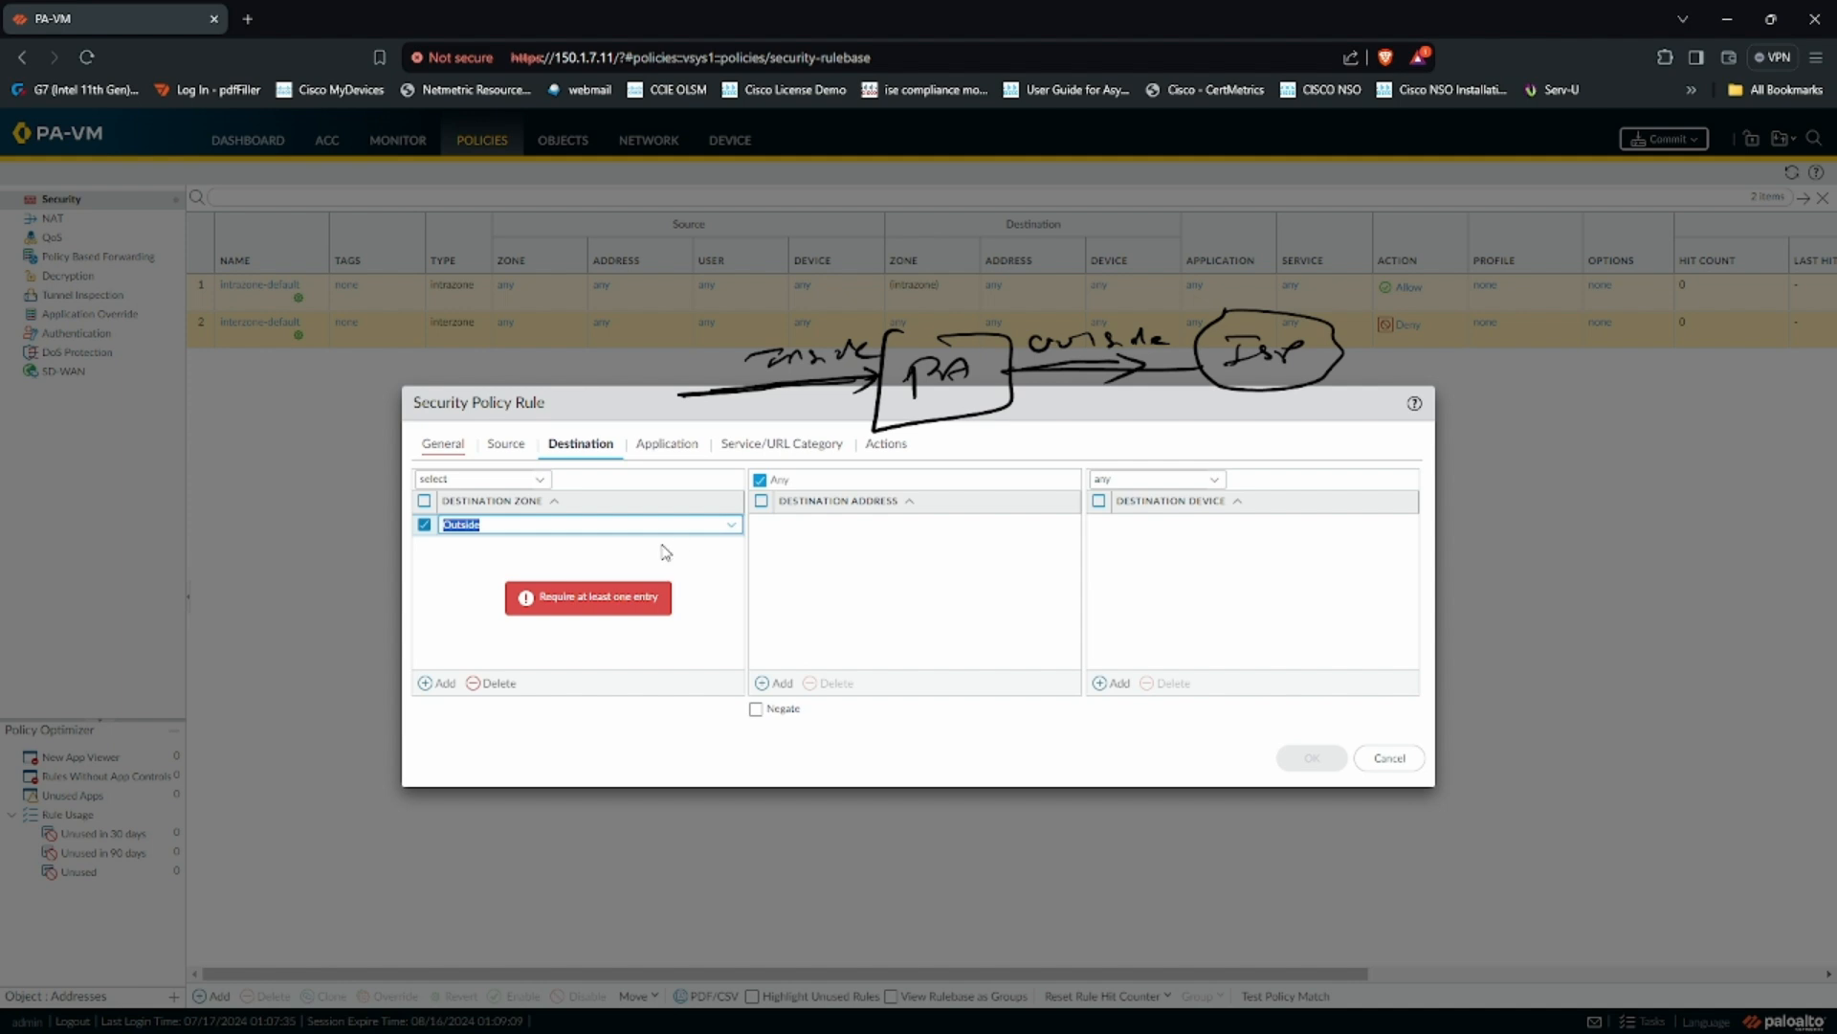
{"action": "left_click", "coordinate": [684, 473]}
Step: Browse the applications available for the rule and reset the application match to Any
{"action": "left_click", "coordinate": [667, 444]}
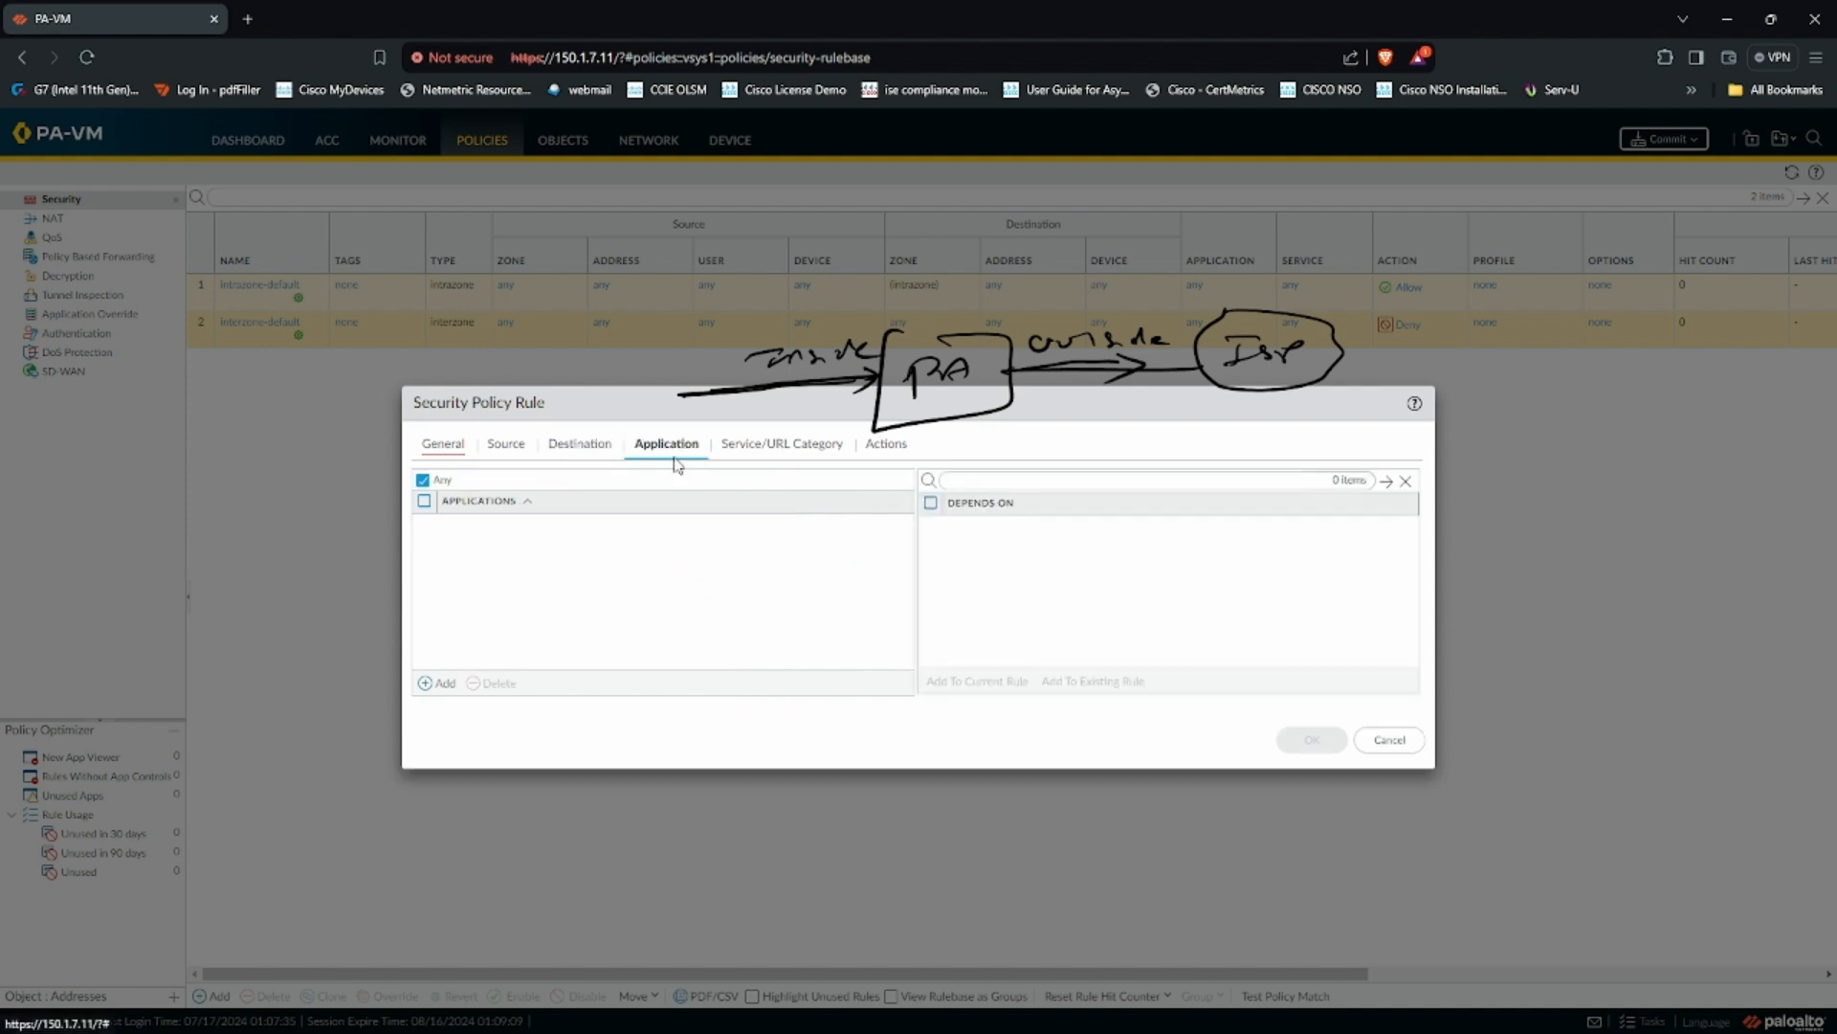
{"action": "left_click", "coordinate": [426, 482]}
{"action": "left_click", "coordinate": [444, 683]}
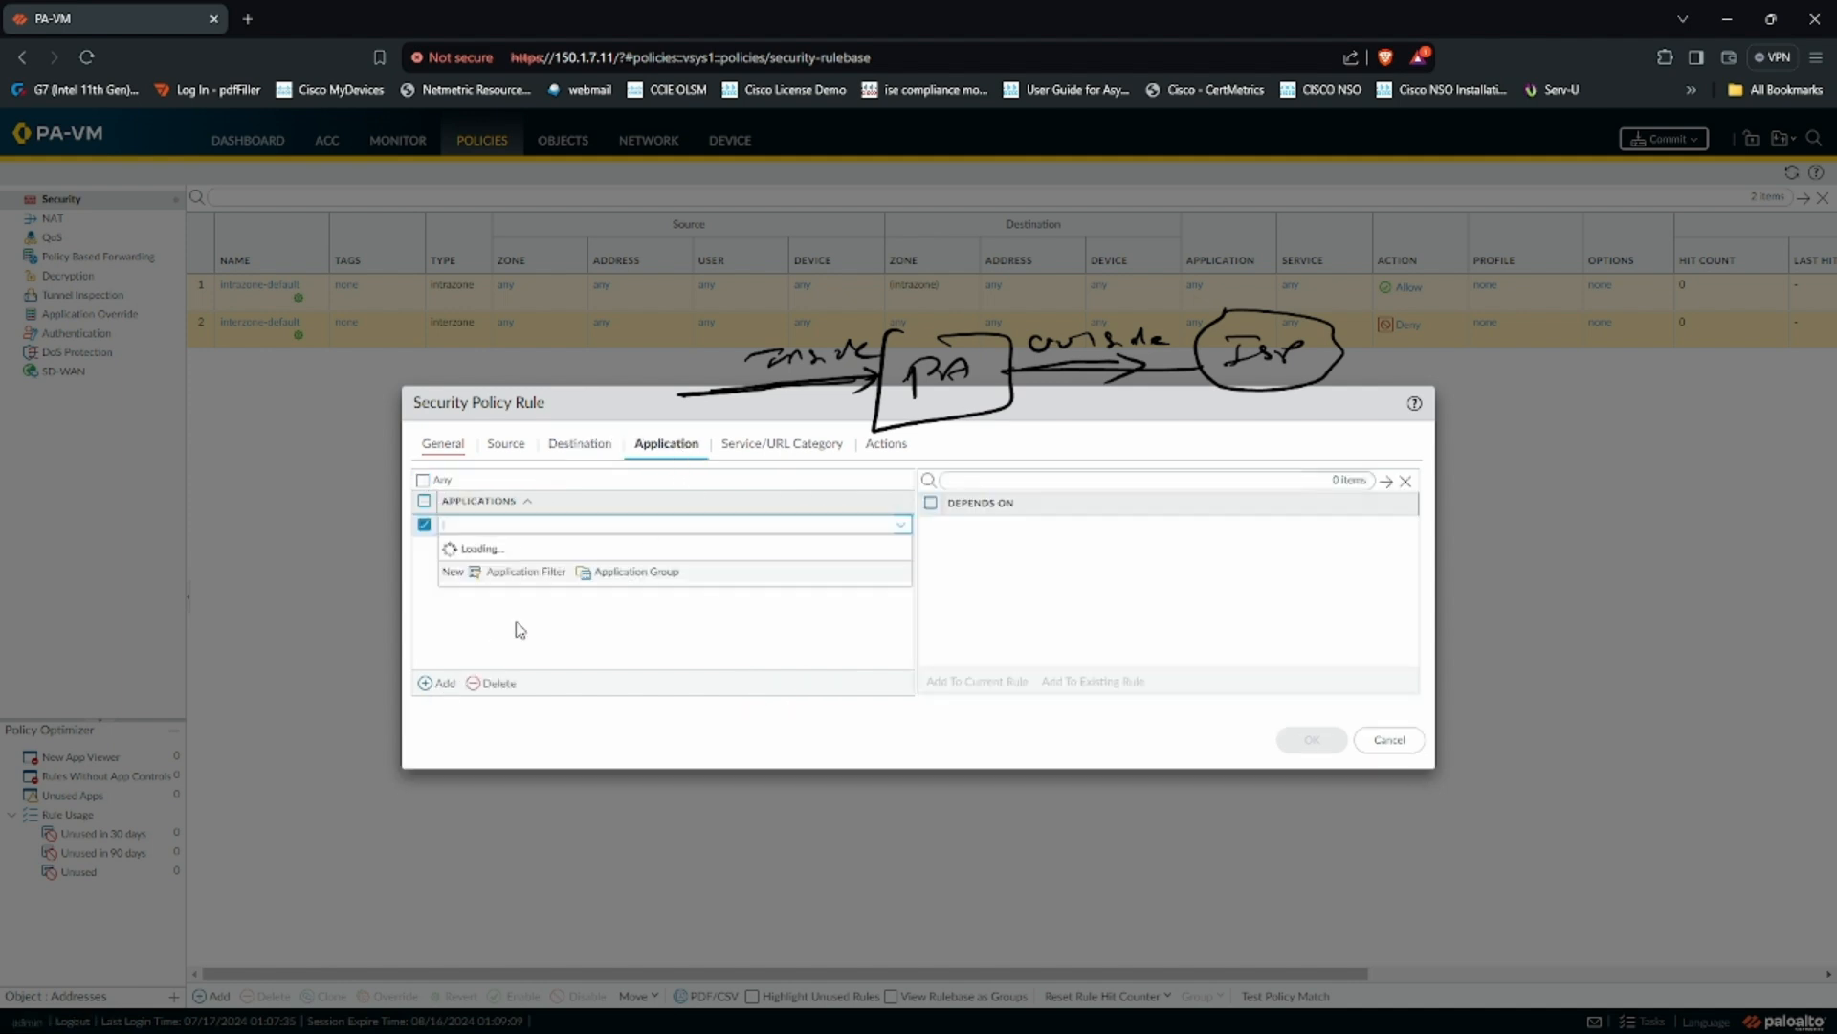
{"action": "scroll", "coordinate": [650, 697], "scroll_direction": "down", "scroll_amount": 5}
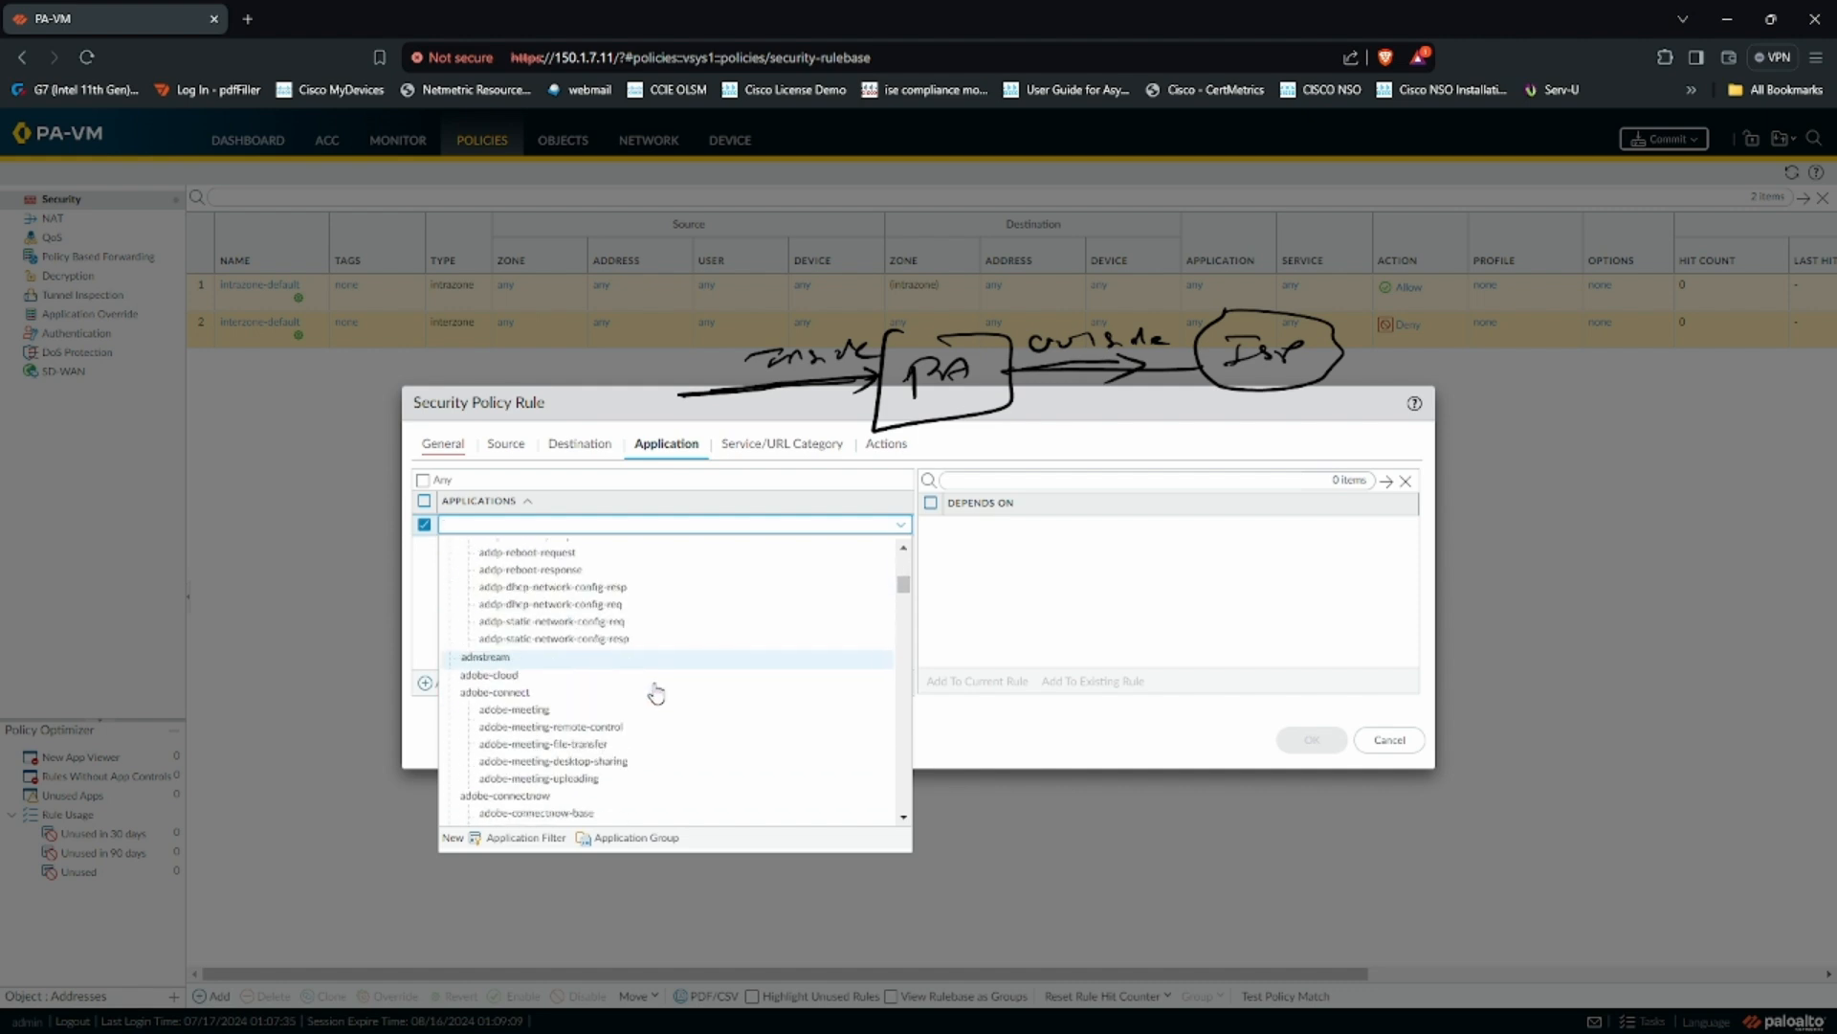
{"action": "scroll", "coordinate": [664, 669], "scroll_direction": "down", "scroll_amount": 15}
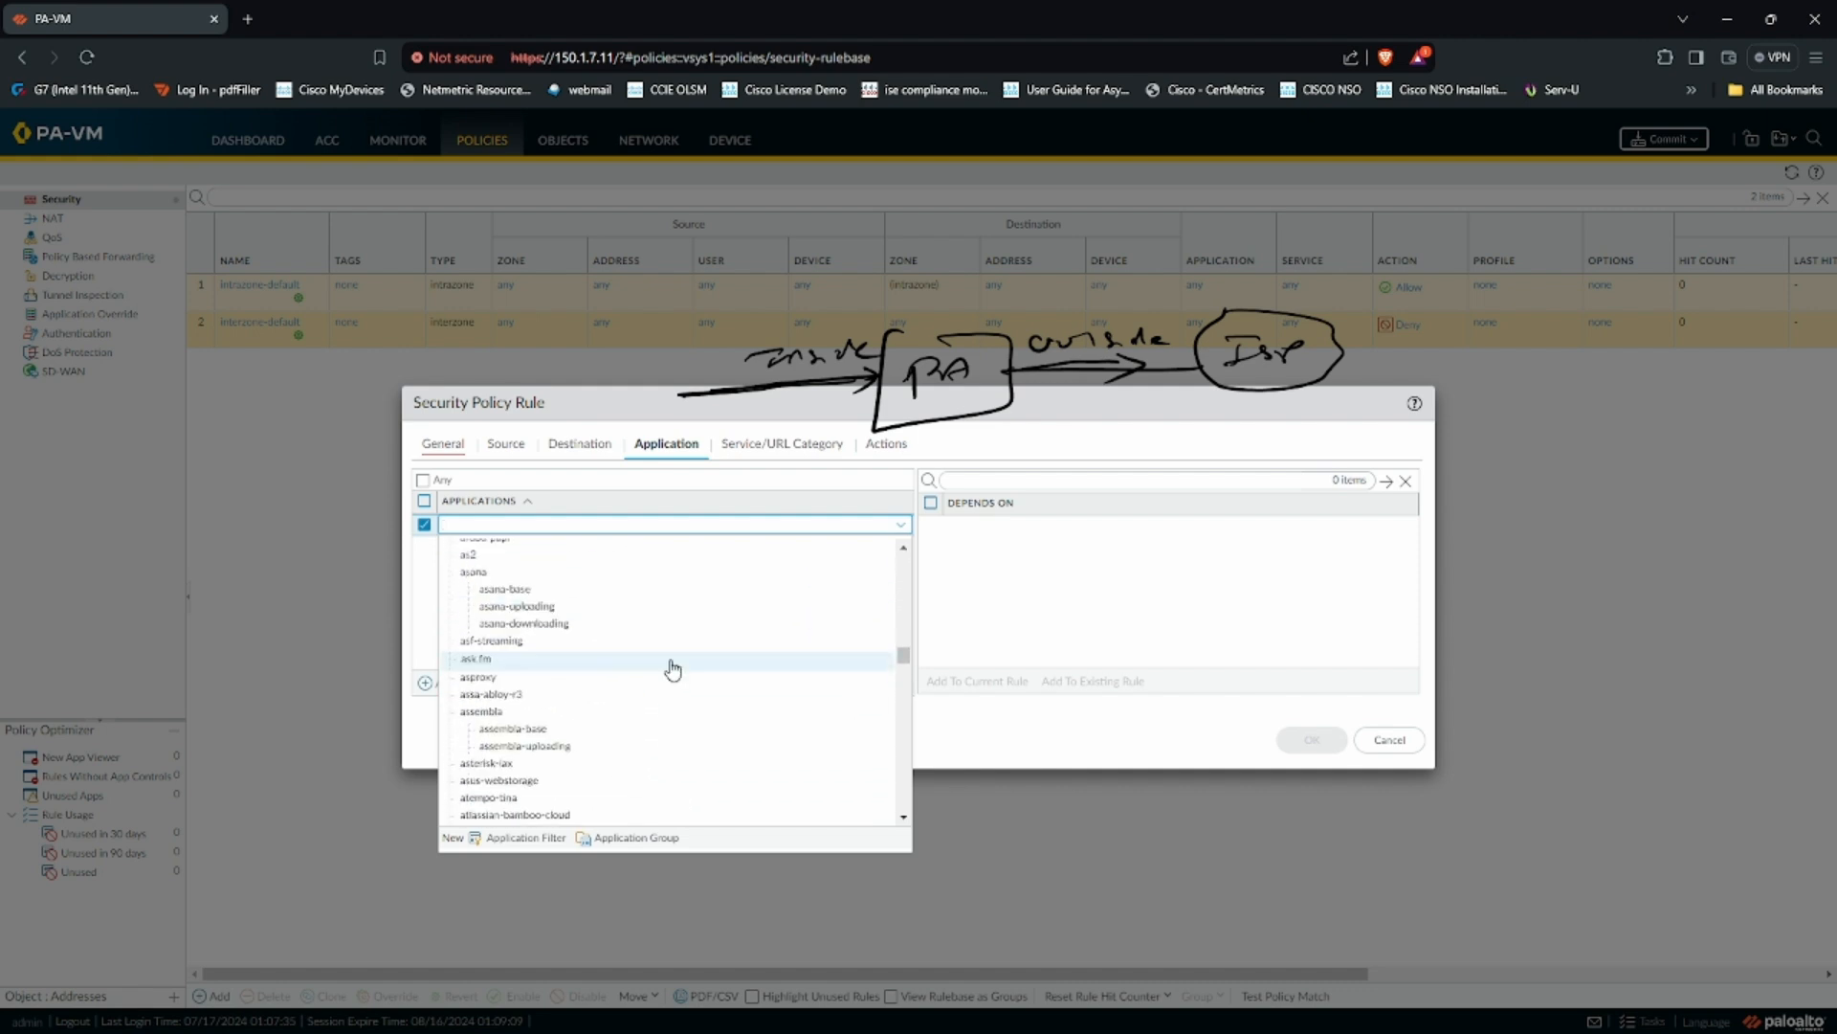
{"action": "left_click", "coordinate": [966, 562]}
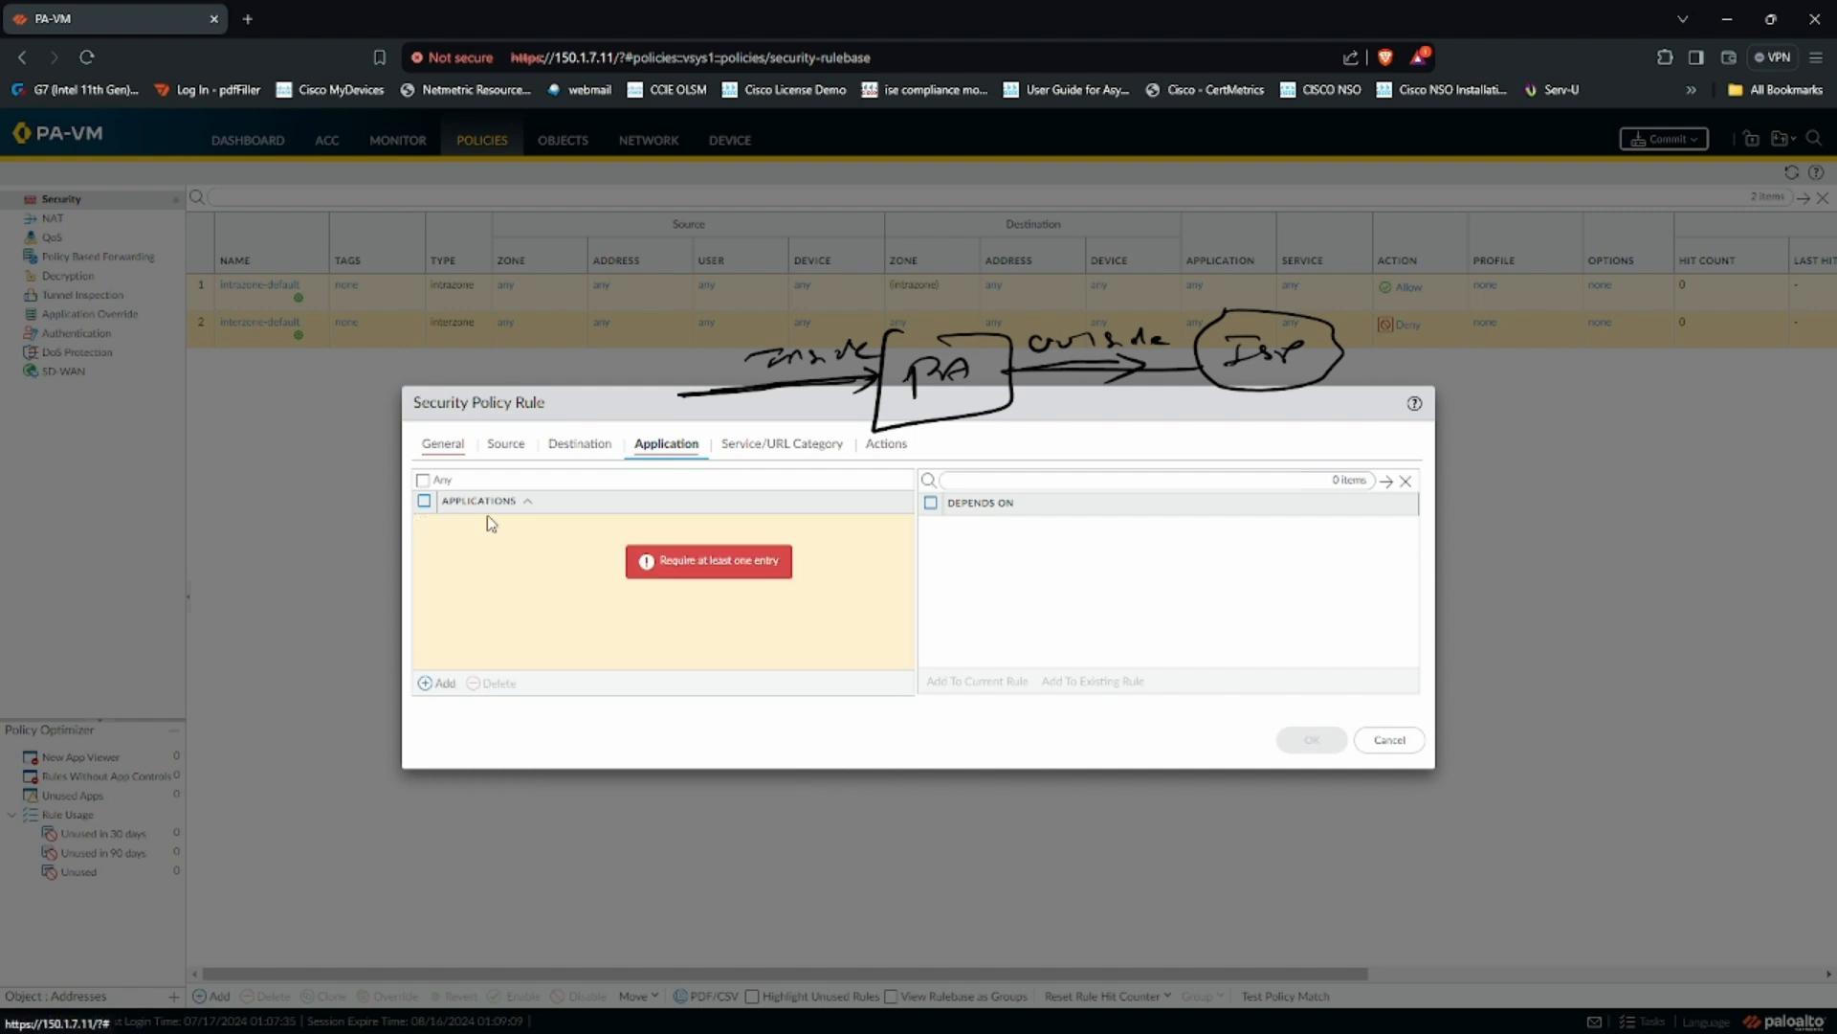
{"action": "left_click", "coordinate": [423, 479]}
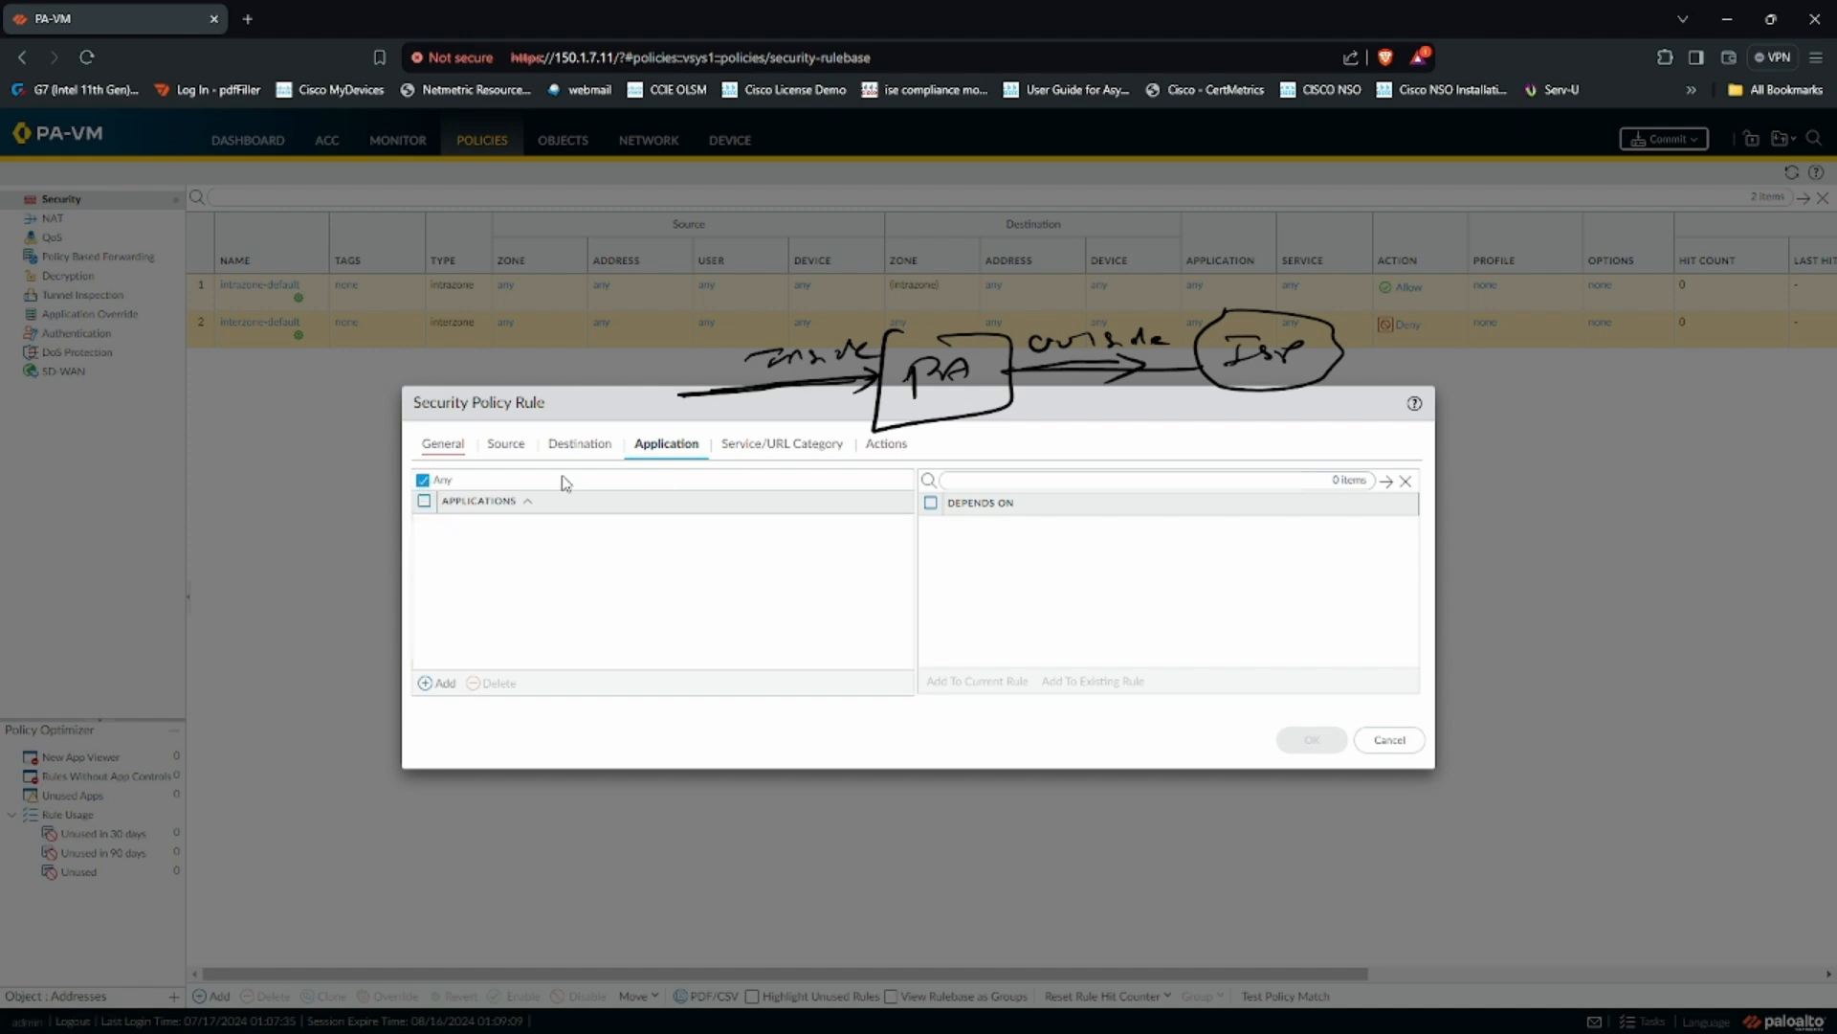
Step: Set the rule's service to any and open its action settings
{"action": "left_click", "coordinate": [779, 446]}
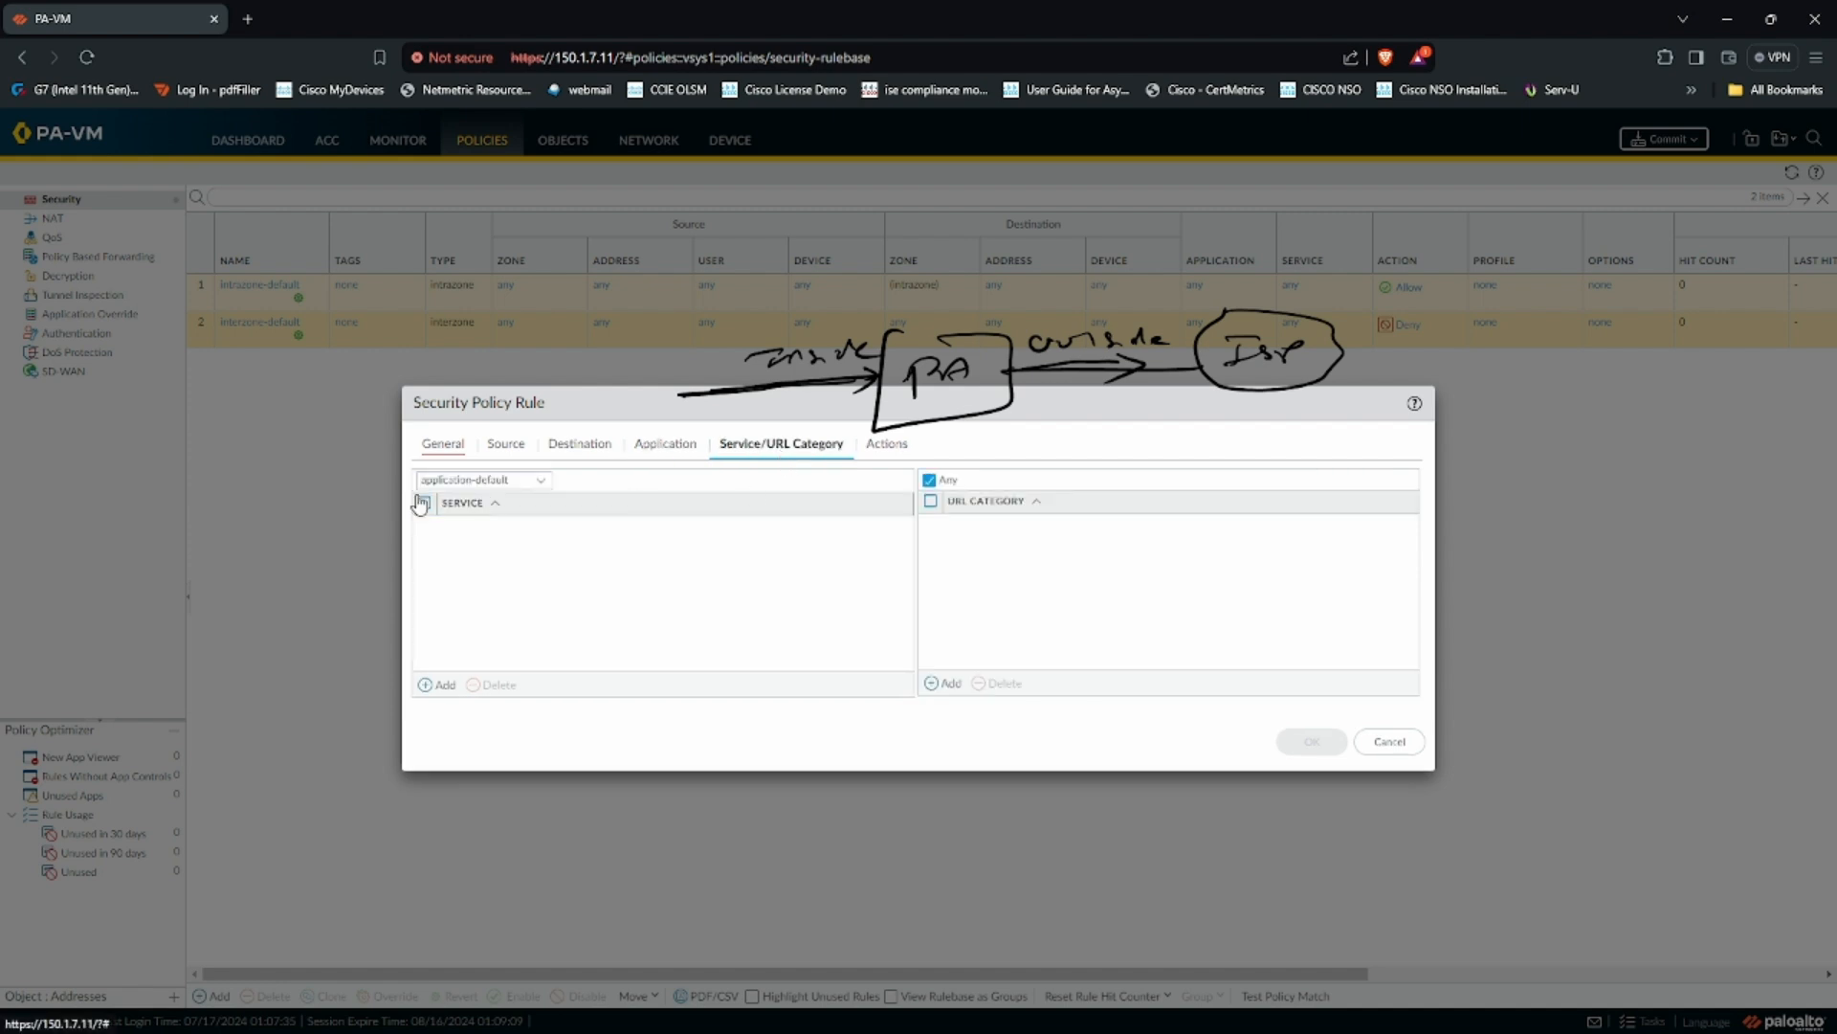
{"action": "left_click", "coordinate": [542, 481]}
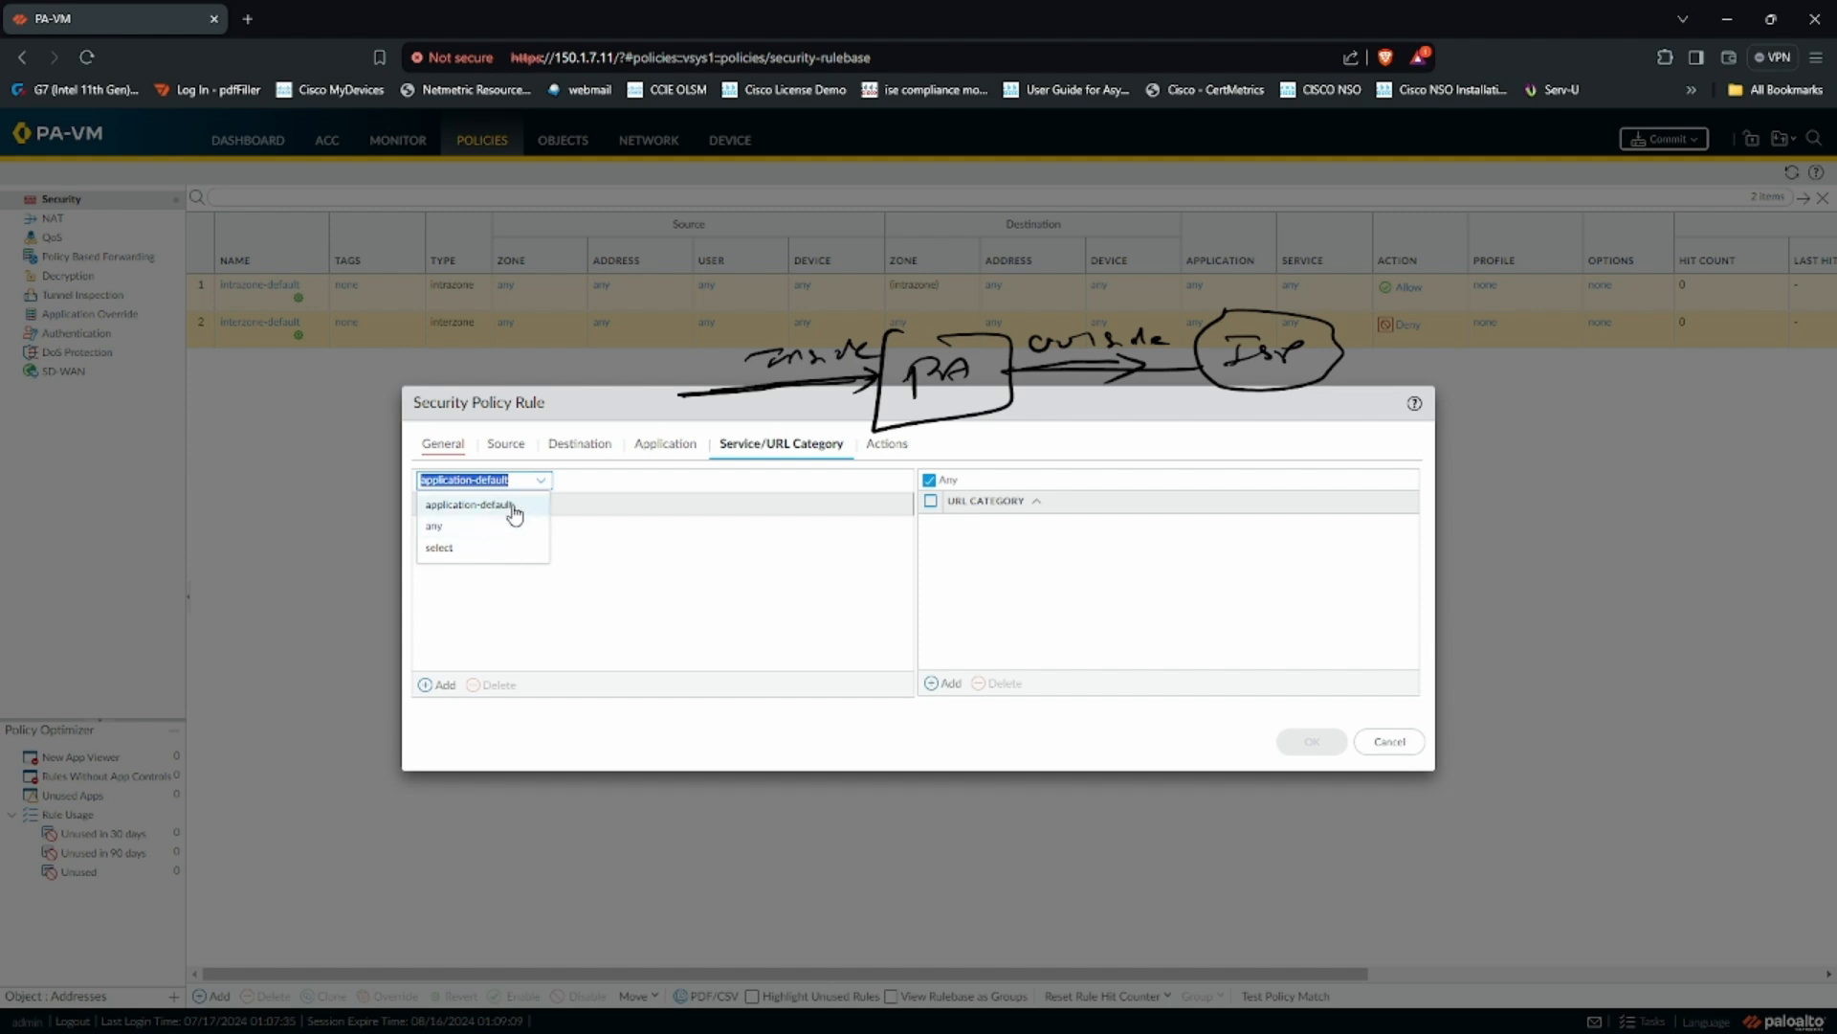
{"action": "left_click", "coordinate": [465, 527]}
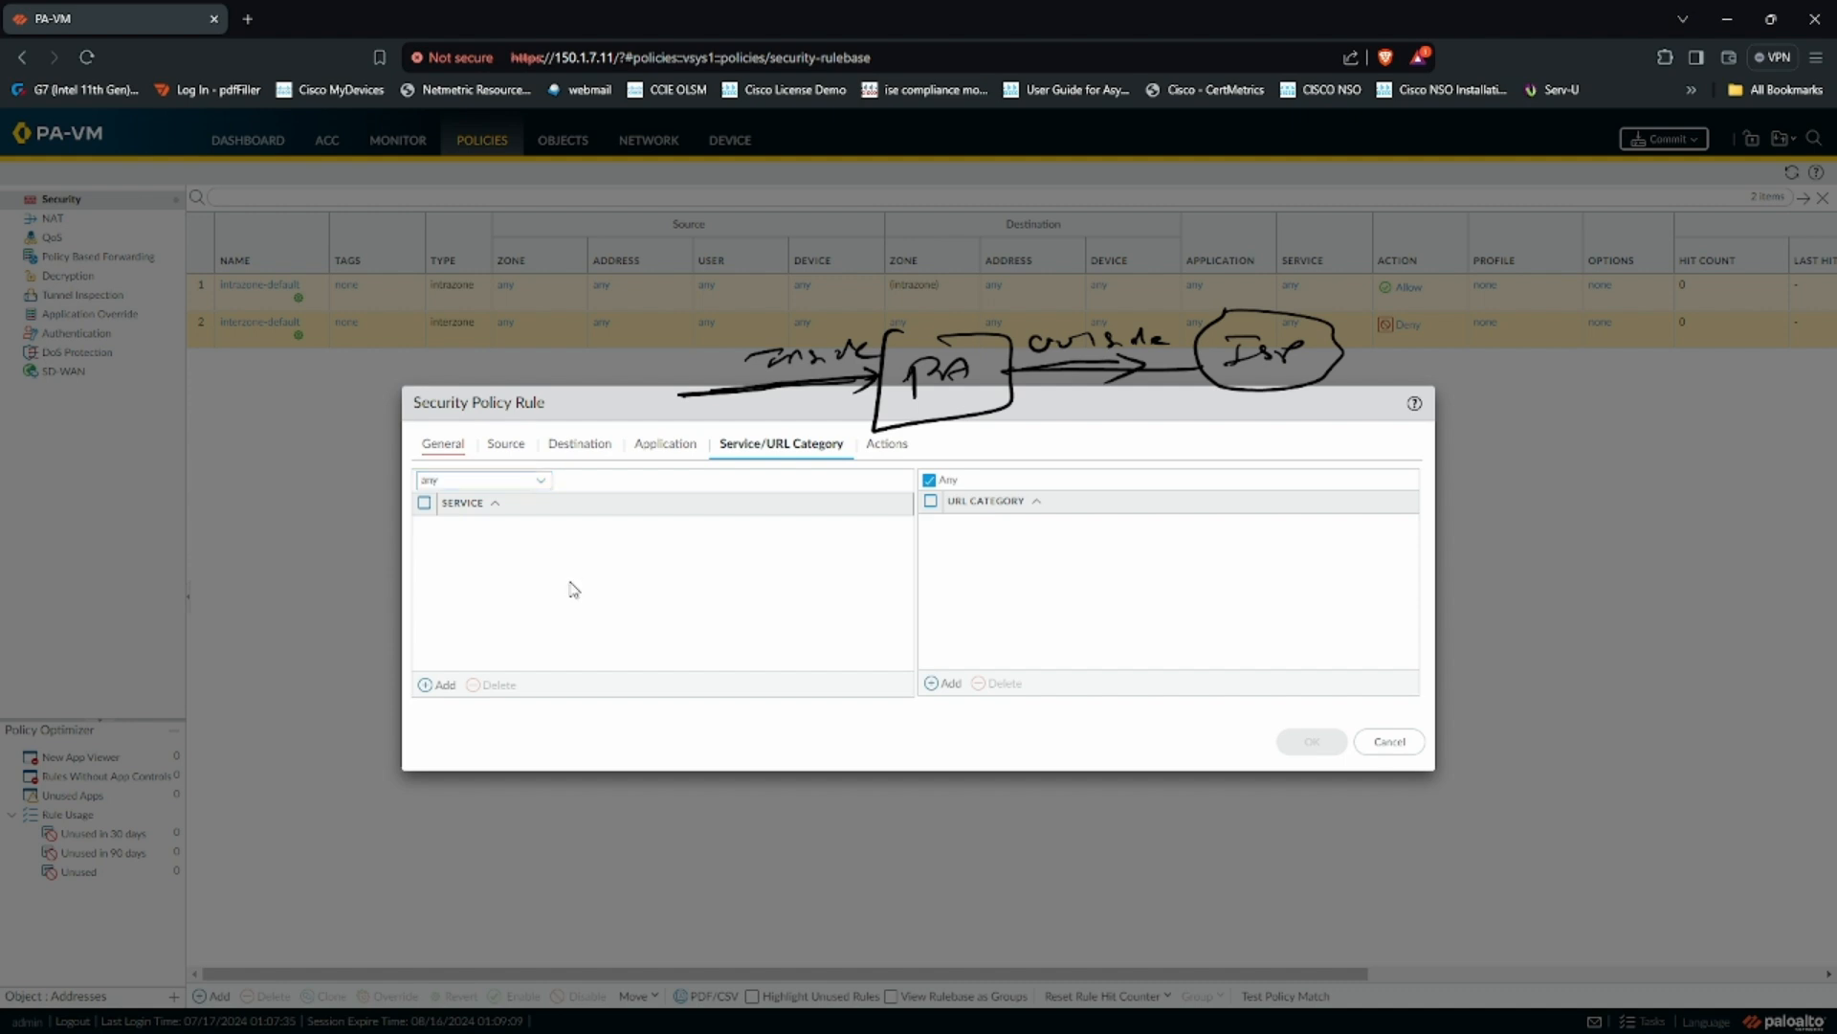
{"action": "left_click", "coordinate": [885, 449]}
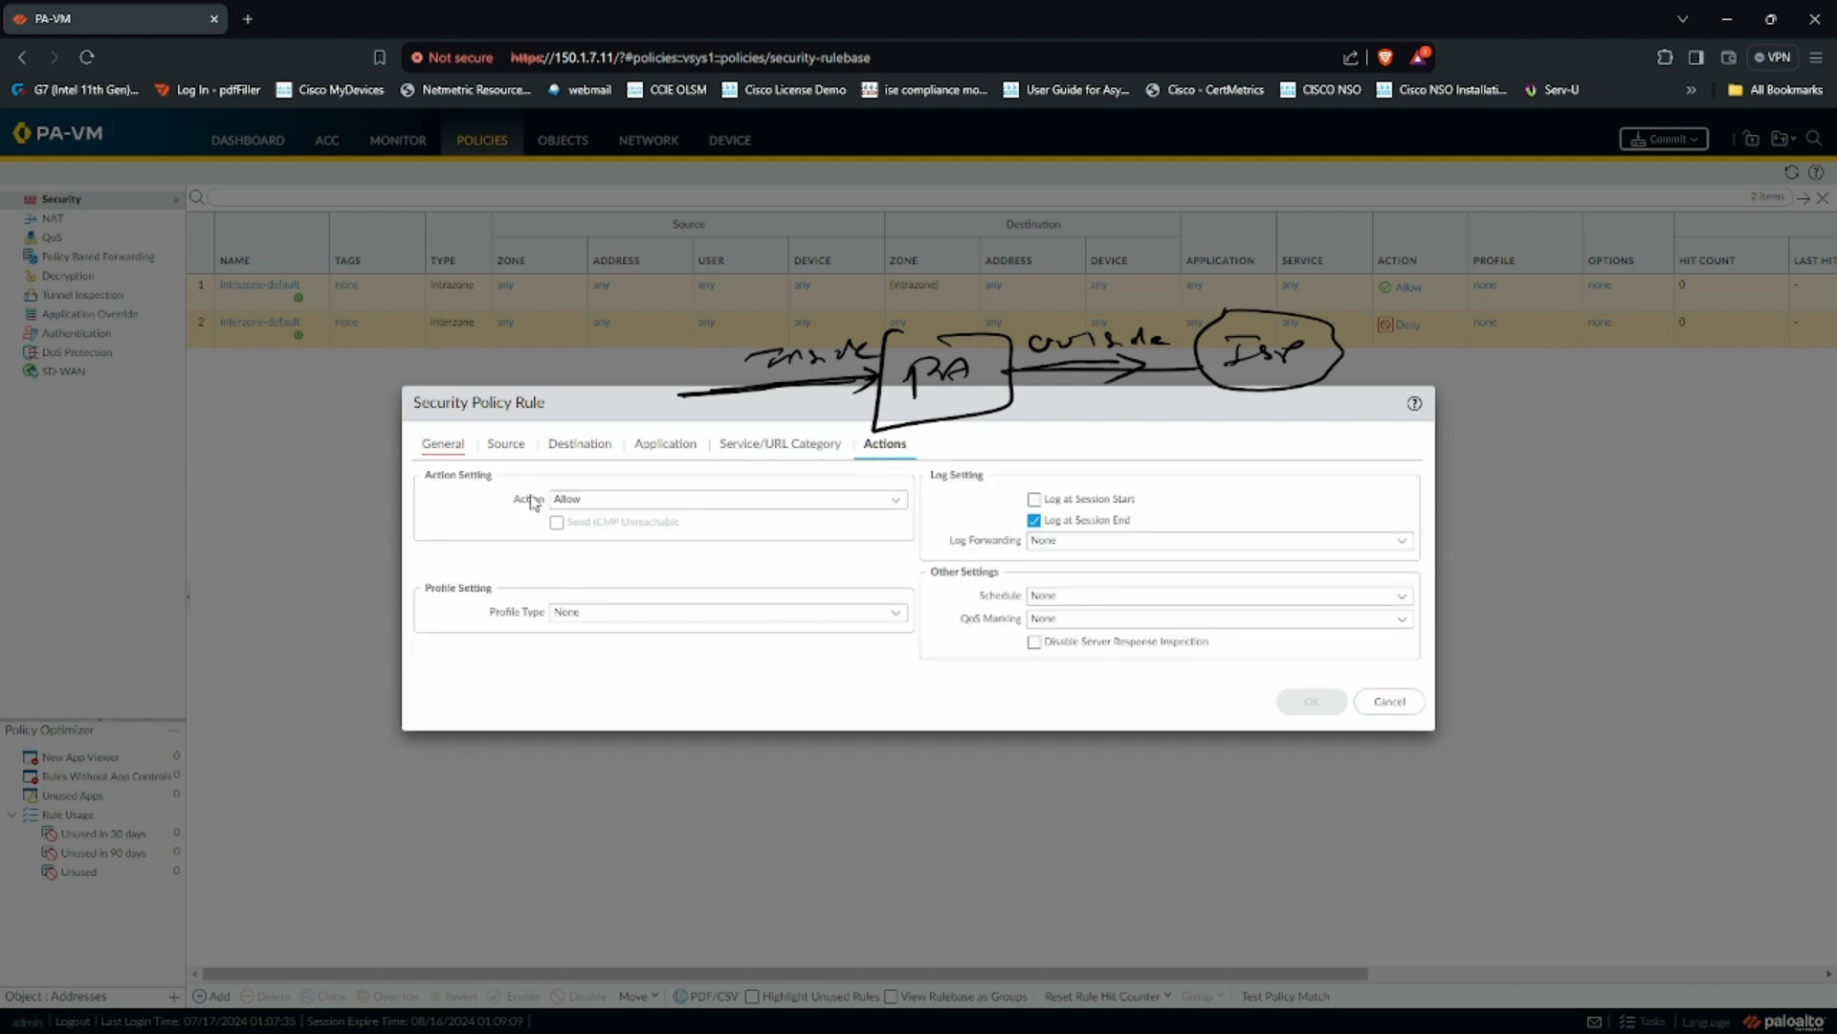
Step: Review the available rule actions, keeping Allow, then name the security rule Test and save it
{"action": "left_click", "coordinate": [896, 502]}
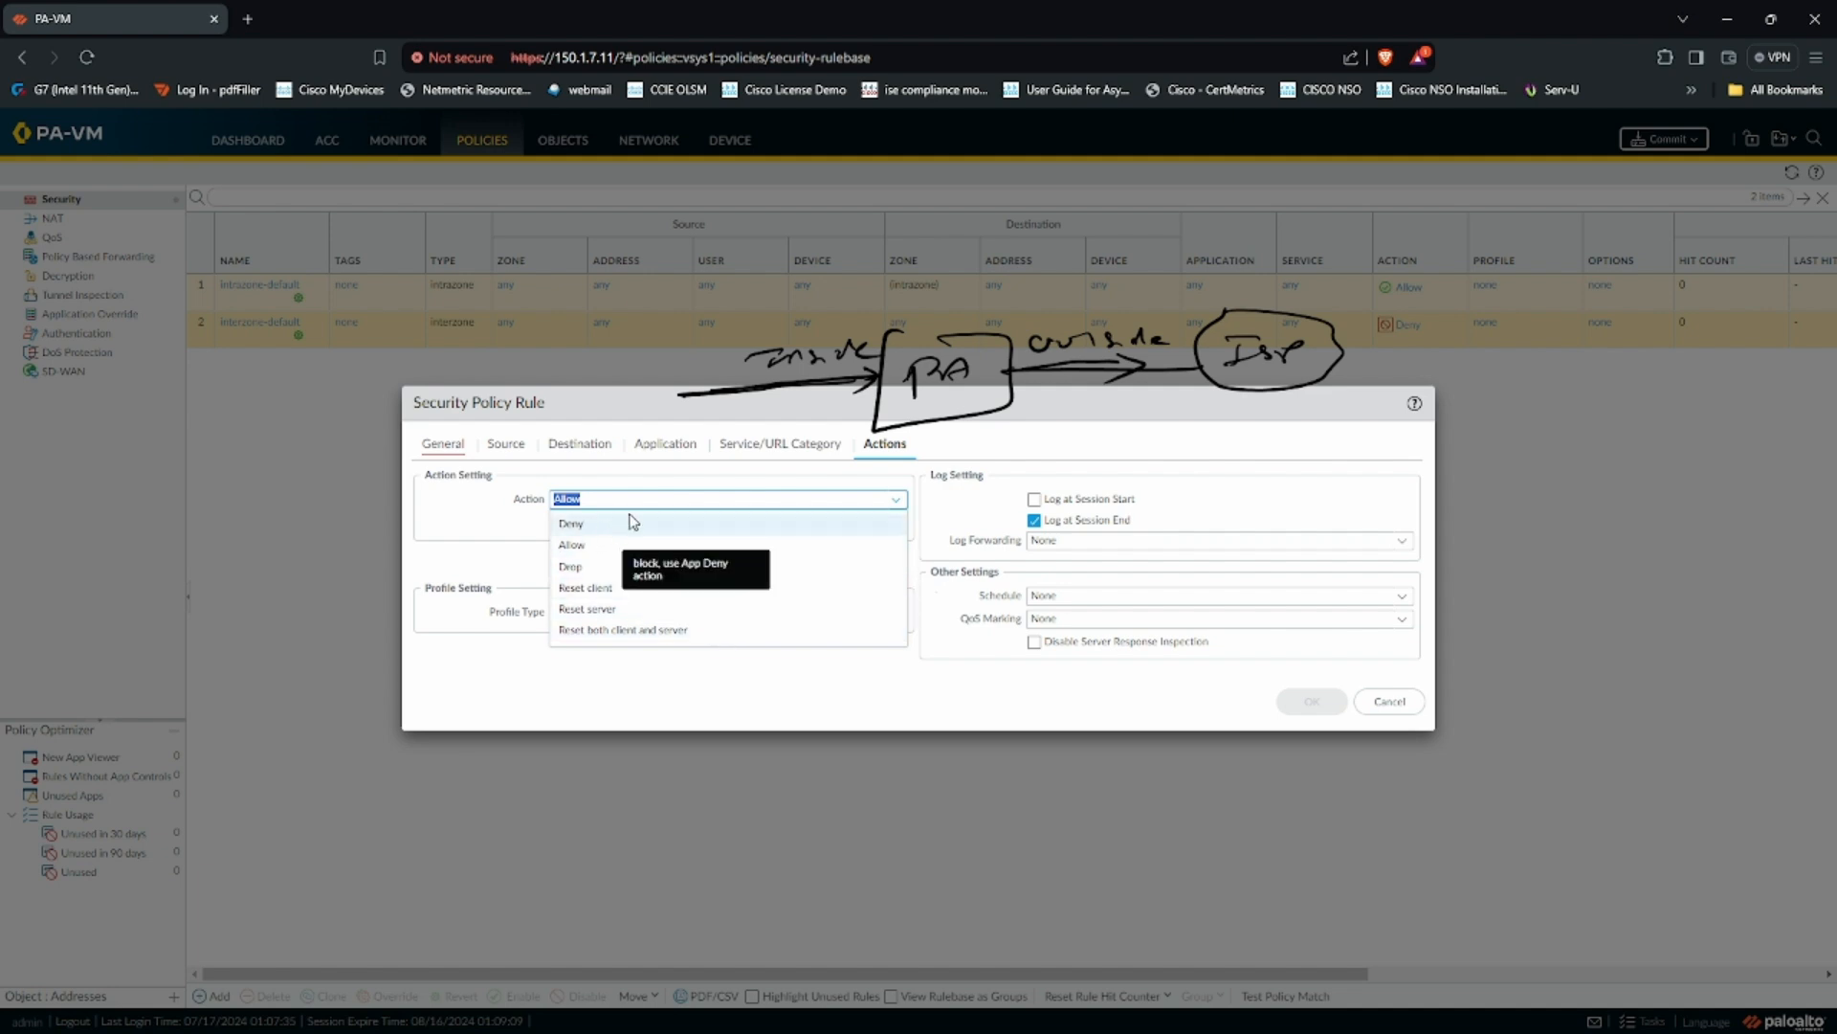
{"action": "left_click", "coordinate": [490, 531]}
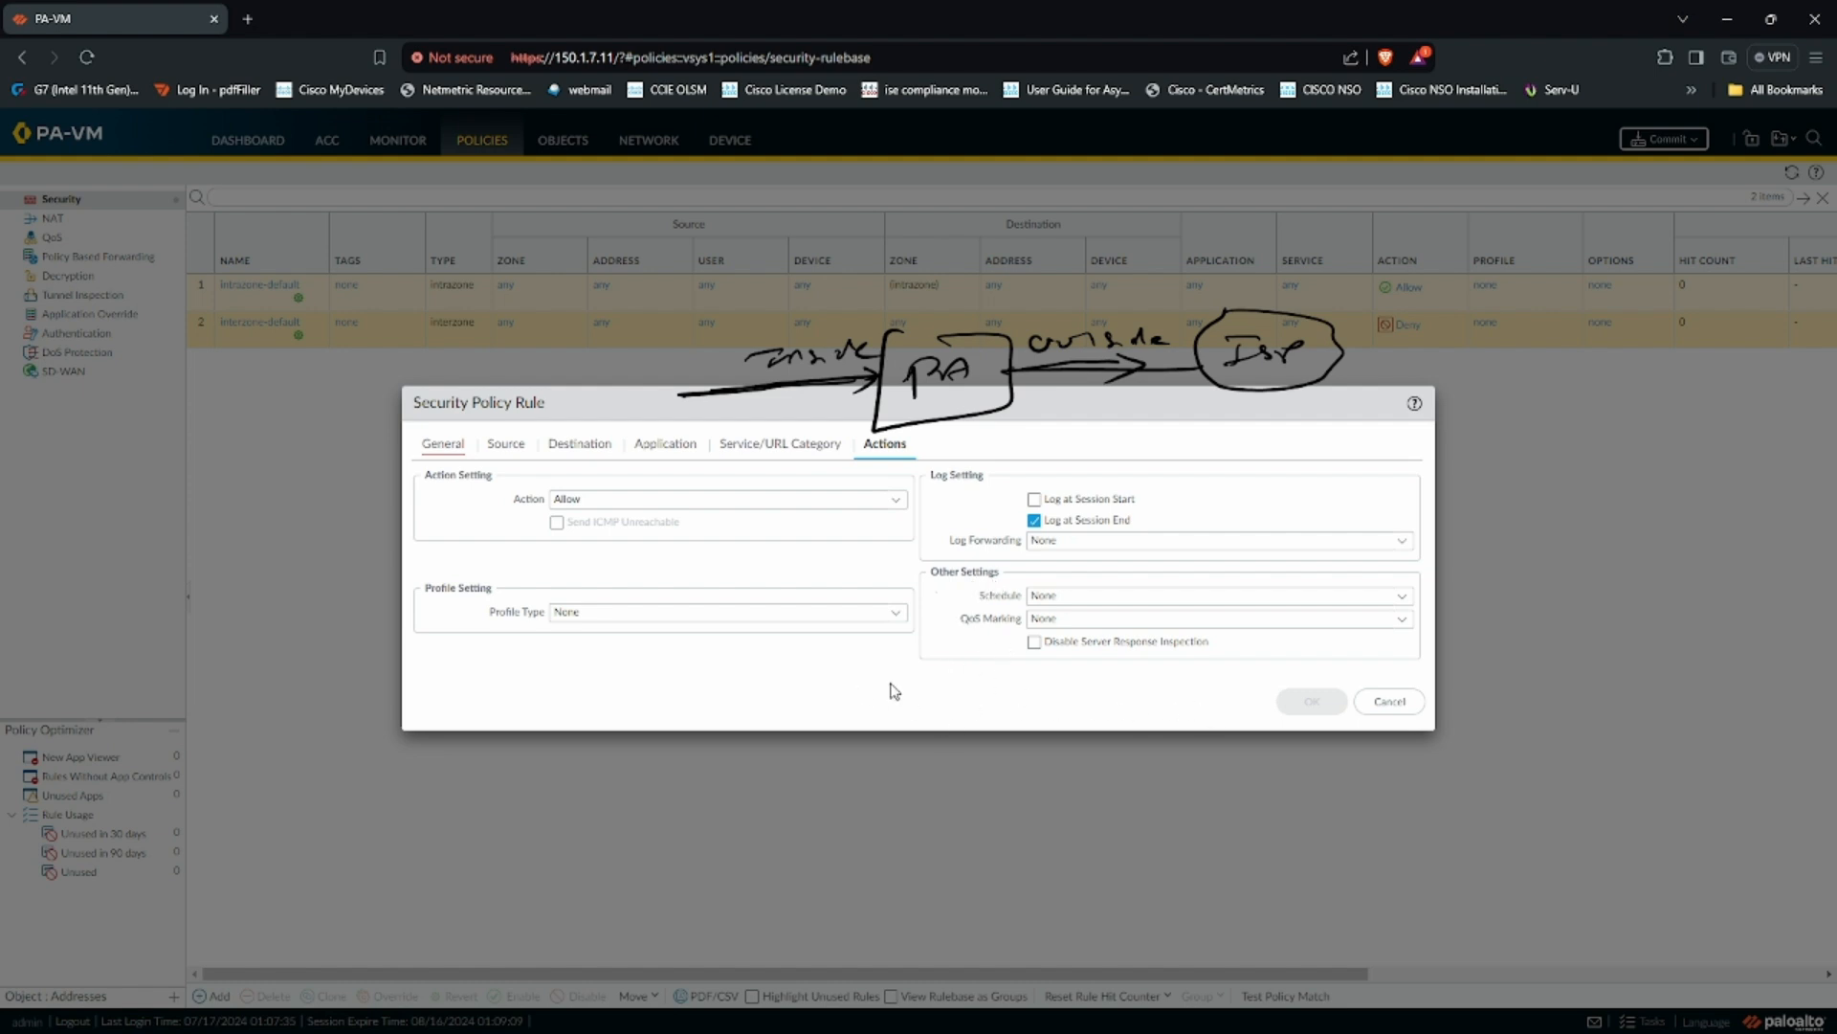
{"action": "left_click", "coordinate": [443, 443]}
{"action": "left_click", "coordinate": [609, 479]}
{"action": "type", "text": "Test"}
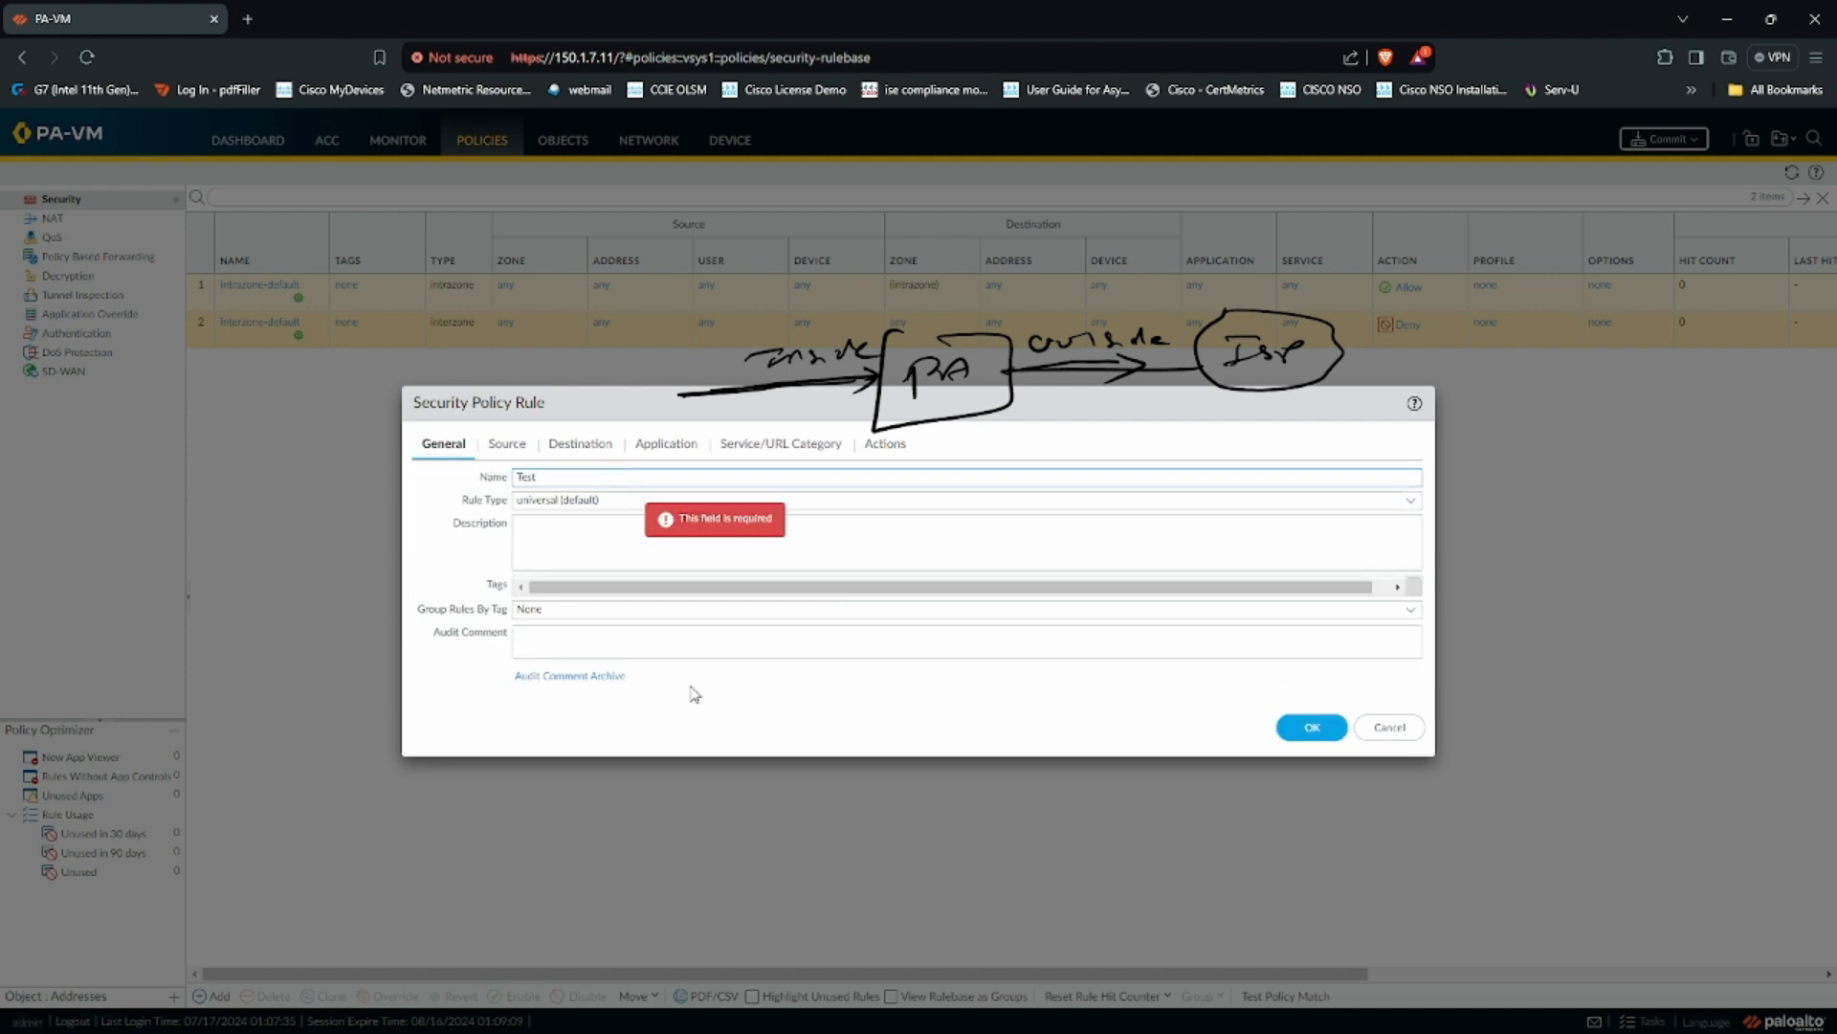
{"action": "left_click", "coordinate": [1312, 727]}
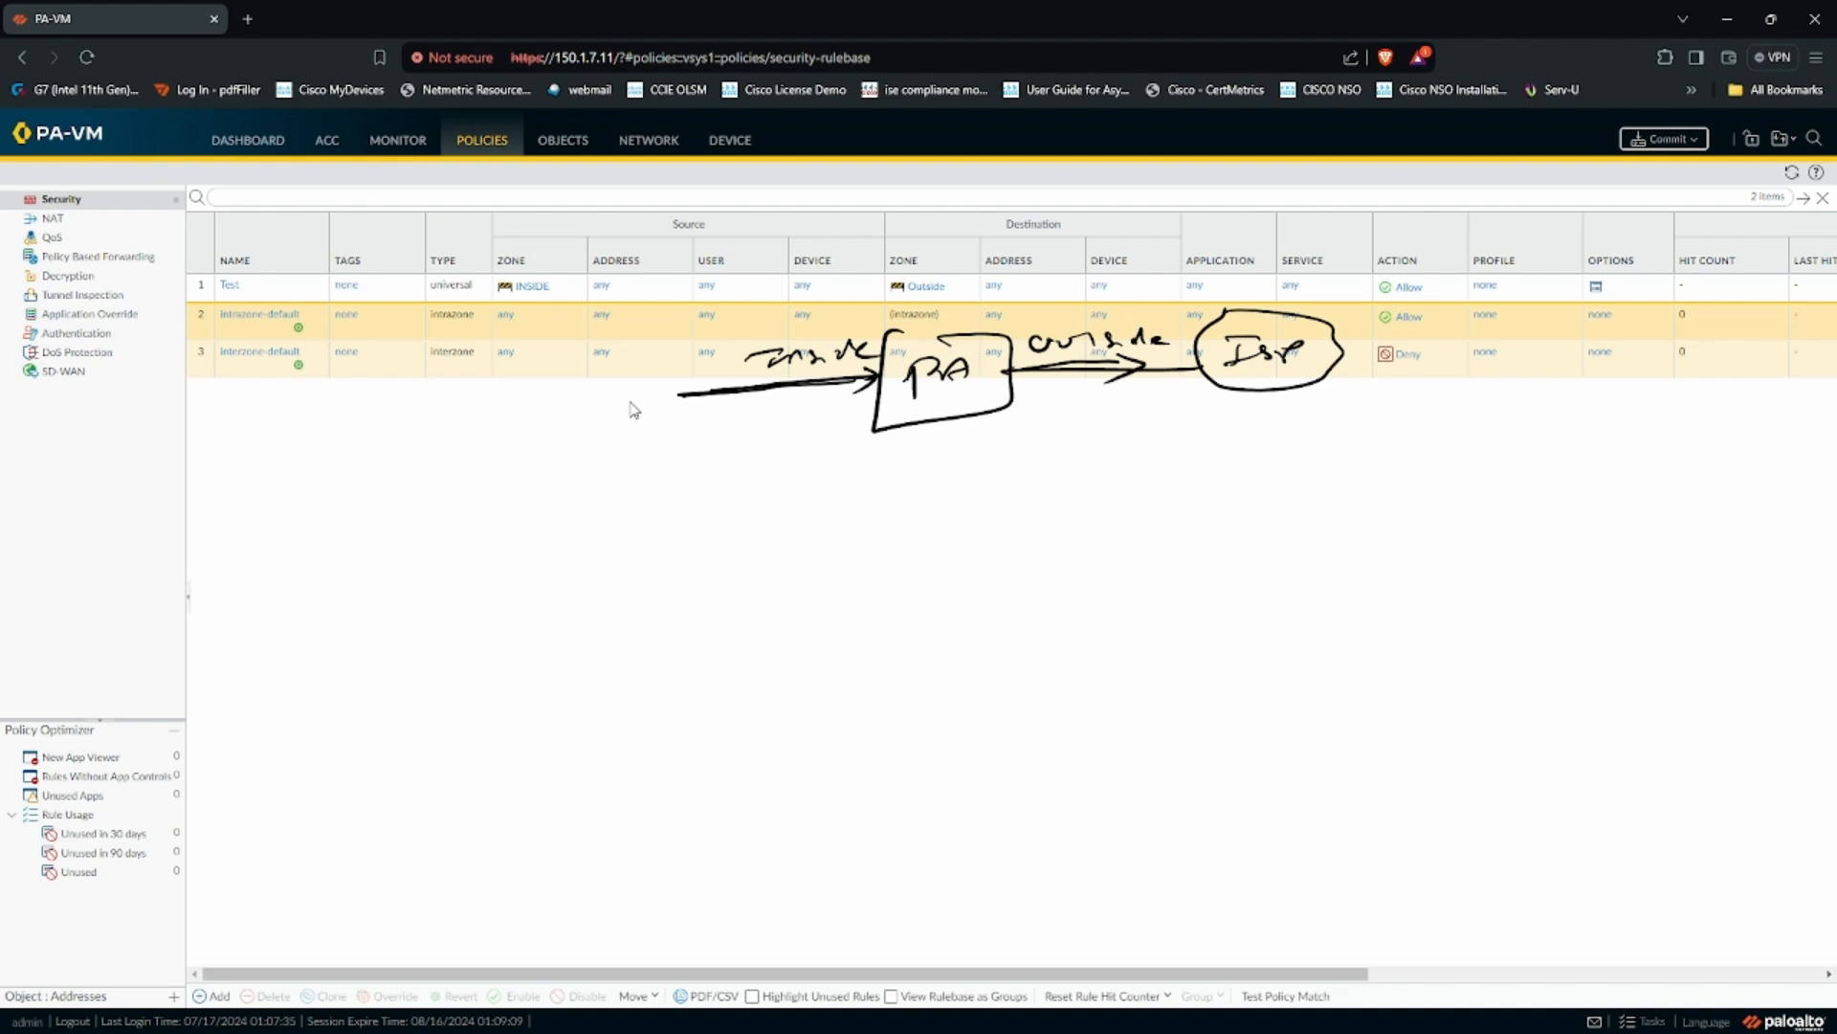
Step: Clear the hand-drawn firewall diagram from the screen and open the firewall's network zones list
{"action": "left_click", "coordinate": [730, 140]}
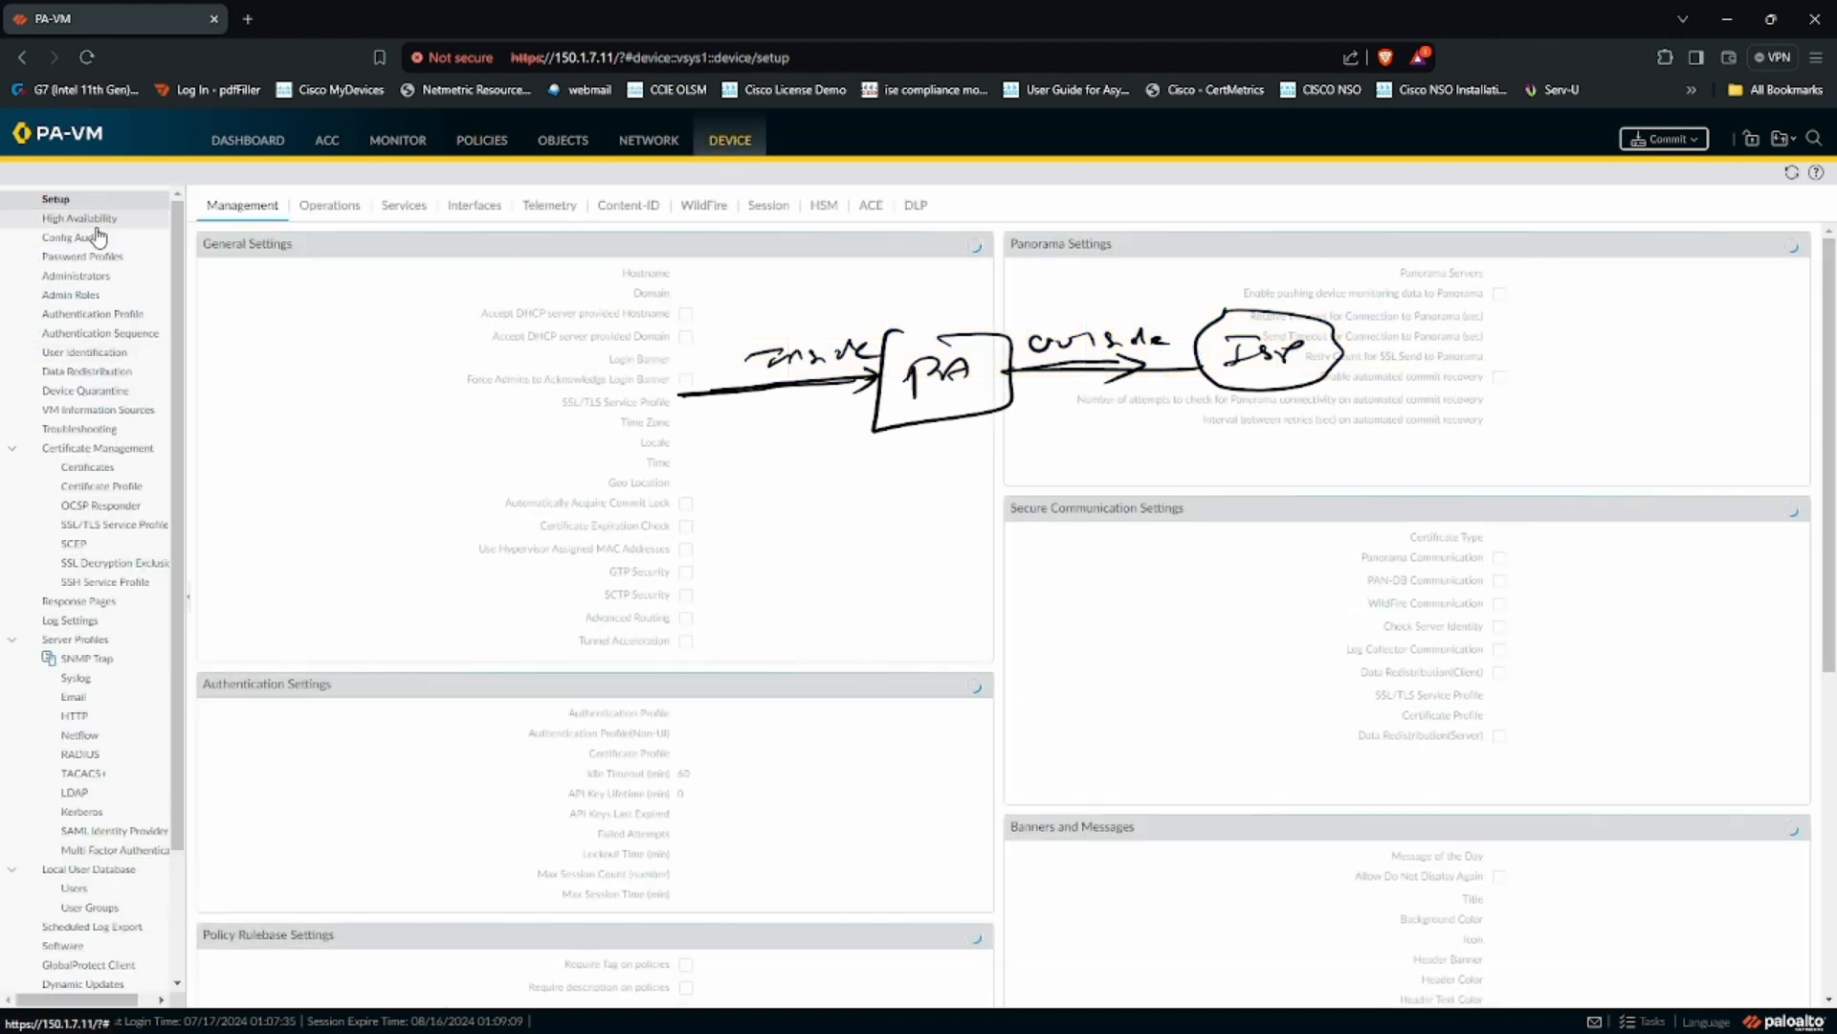
{"action": "key", "text": "Escape"}
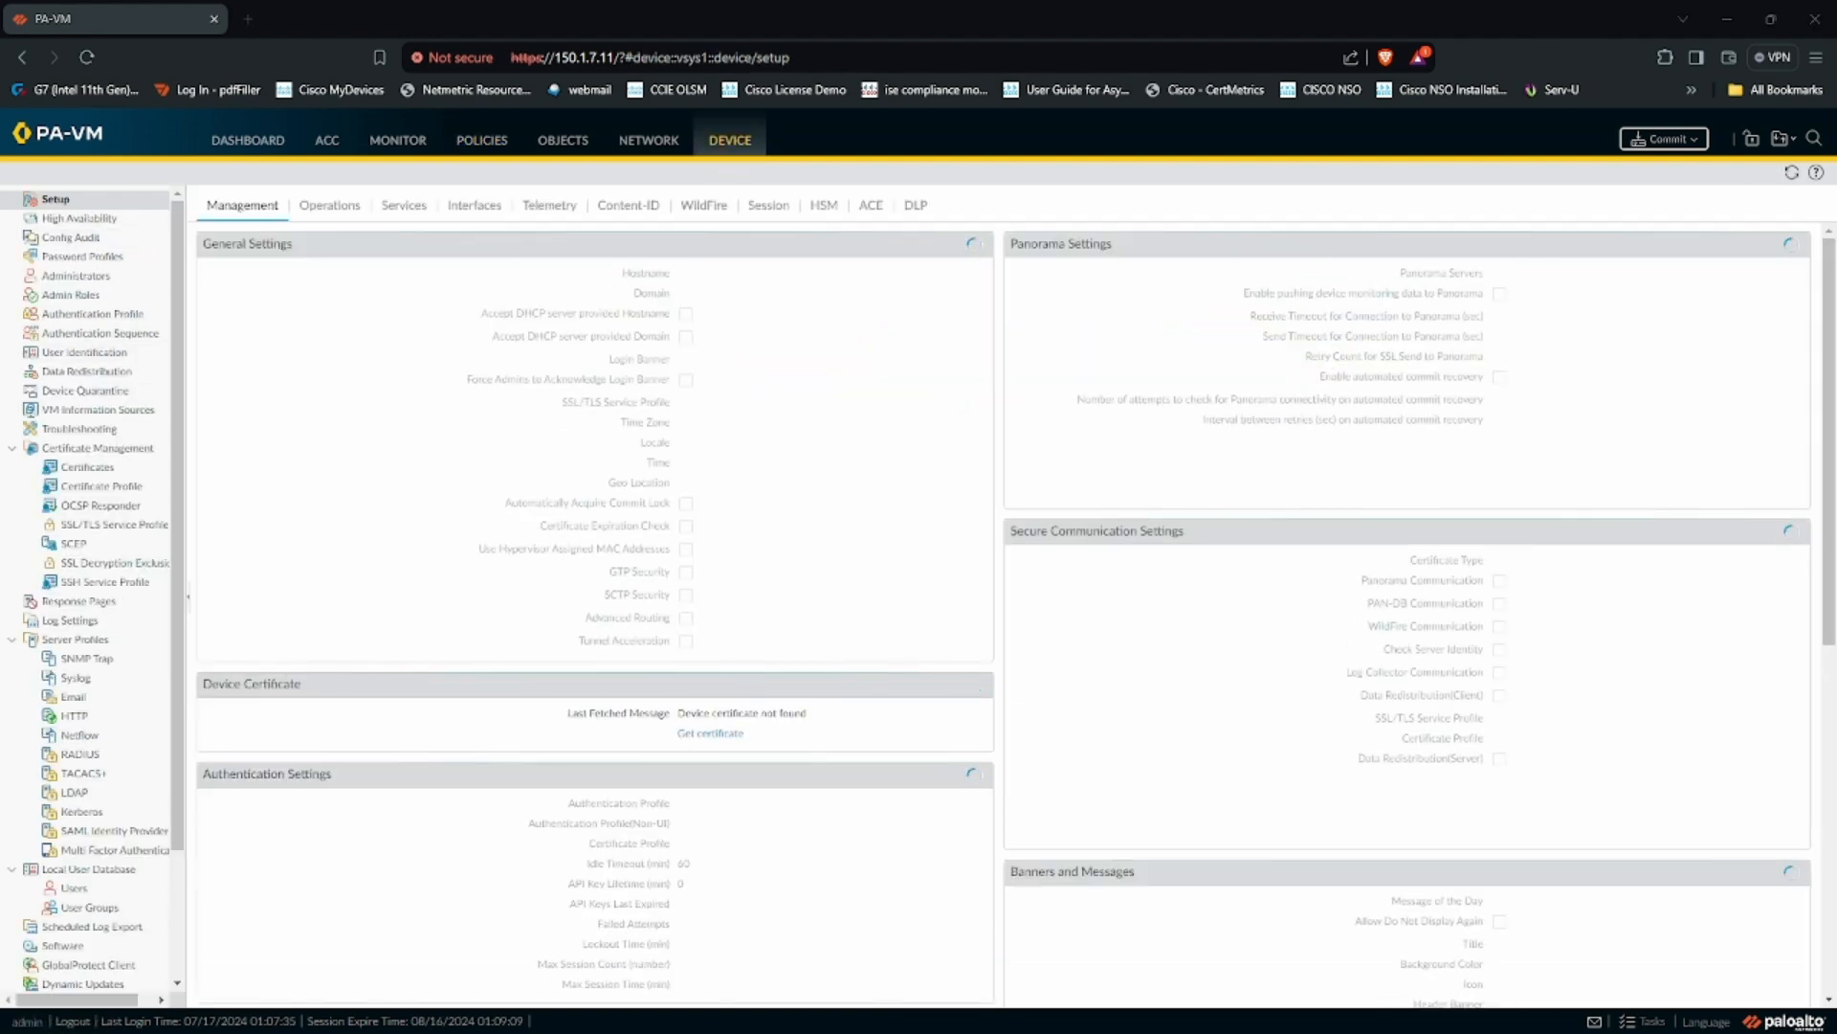
{"action": "left_click", "coordinate": [648, 140]}
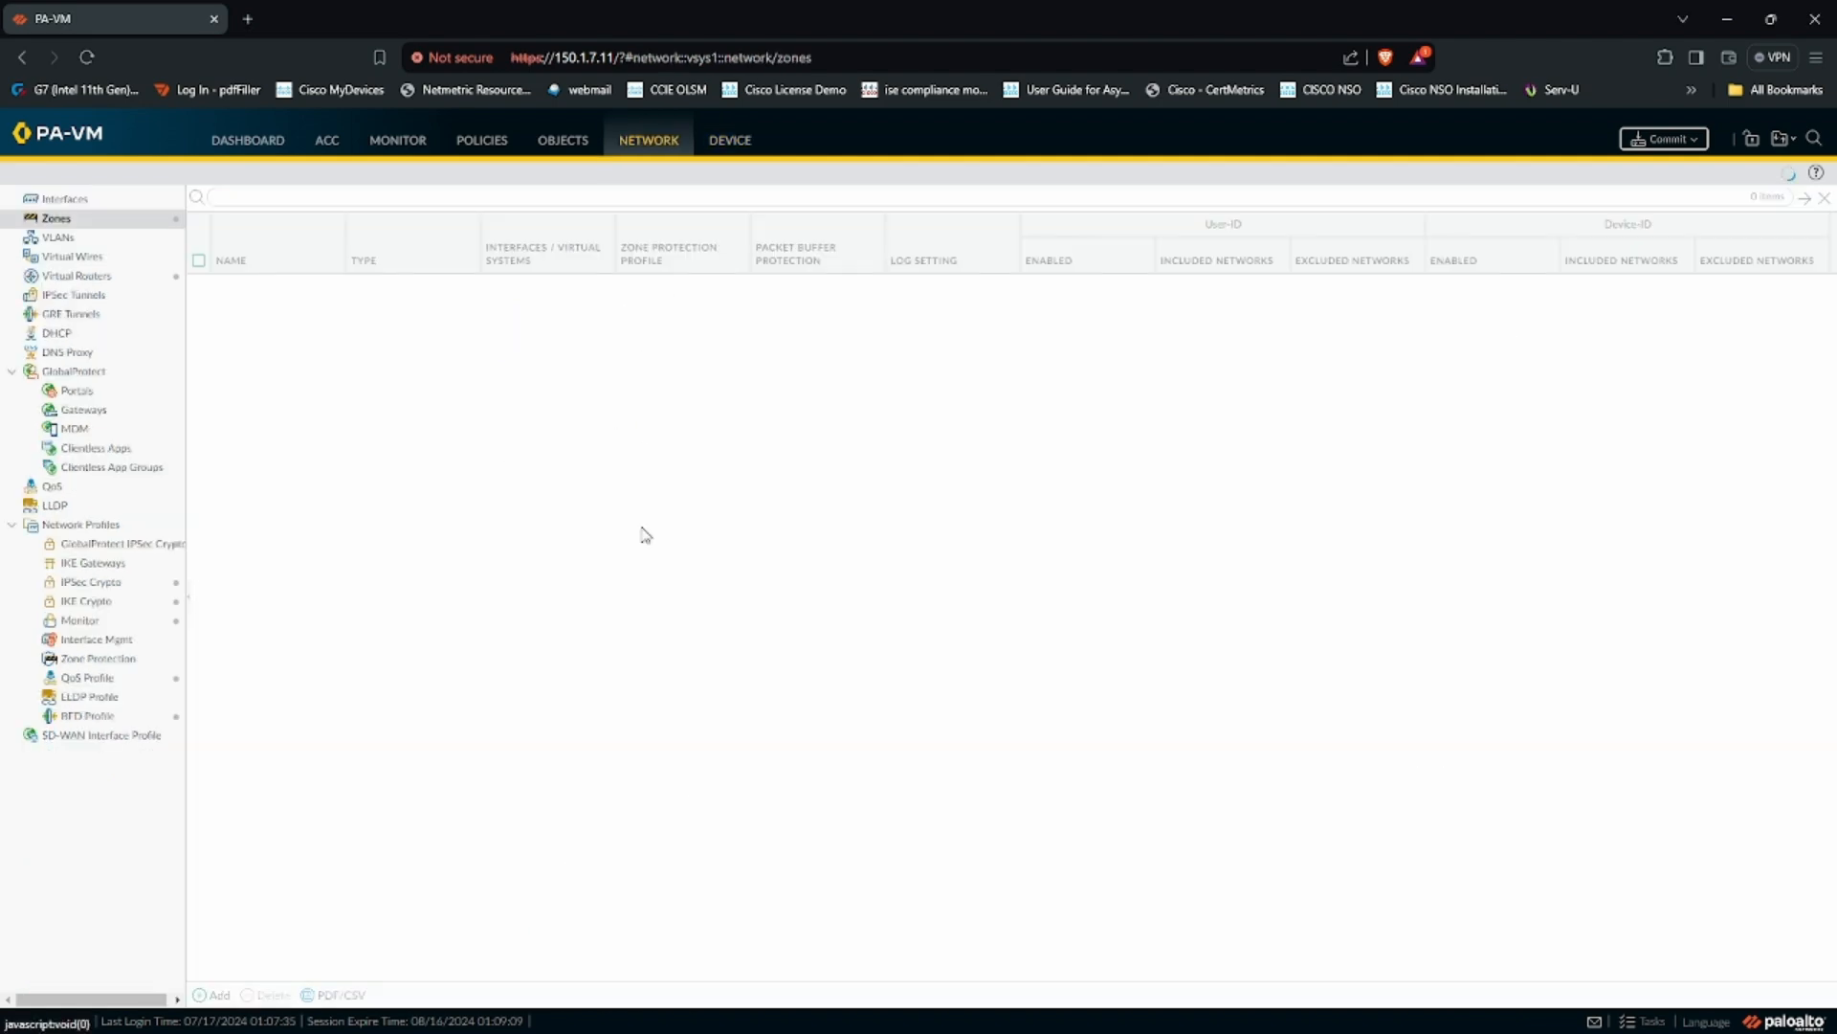